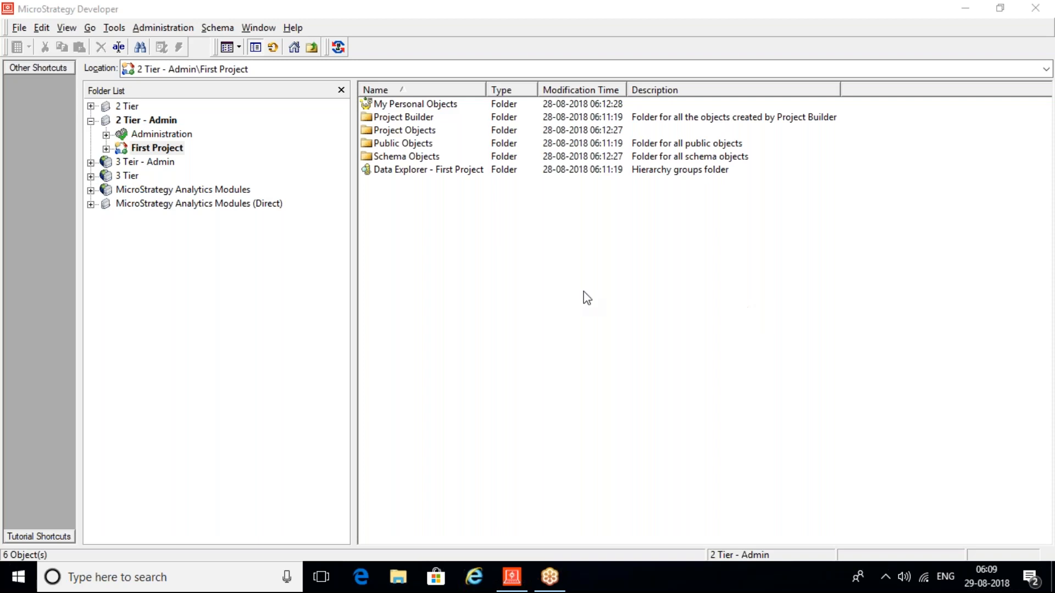
# Open the Security Roles list under the Configuration Managers of the 2 Tier - Admin project source.
pyautogui.click(106, 138)
pyautogui.click(106, 135)
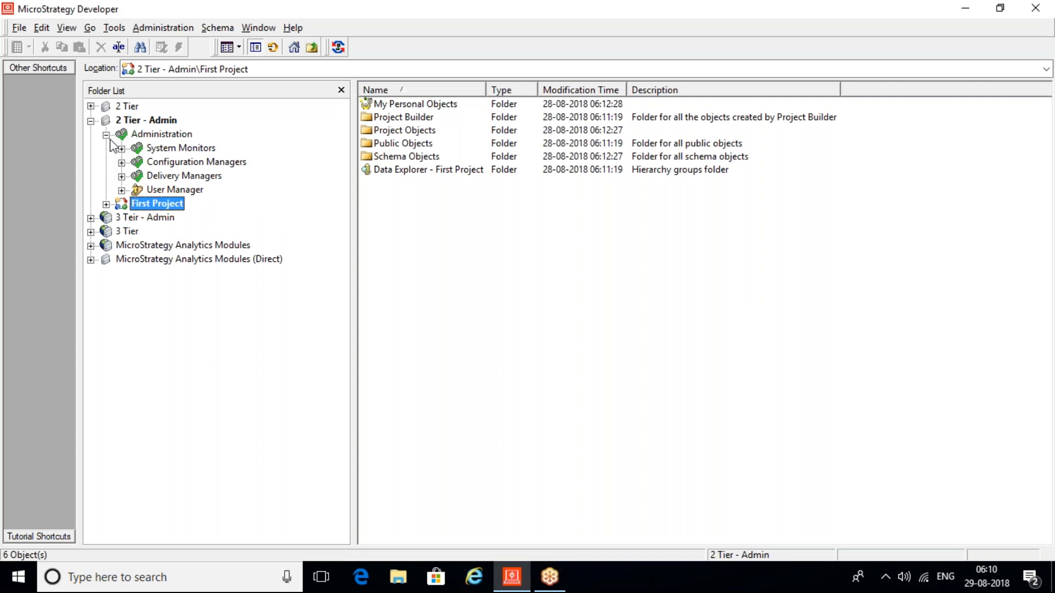
pyautogui.click(121, 163)
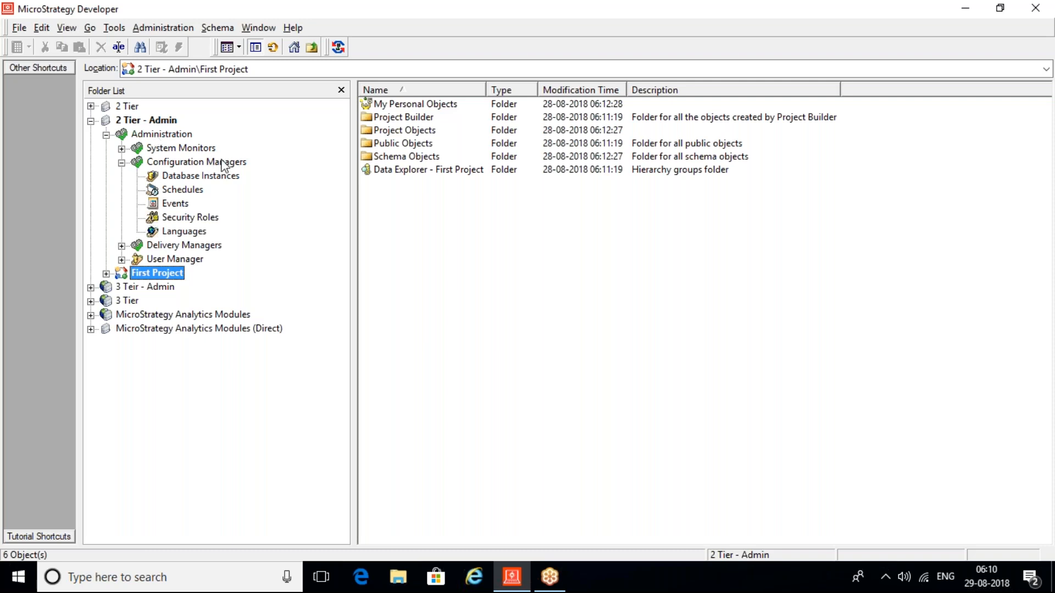
pyautogui.click(106, 273)
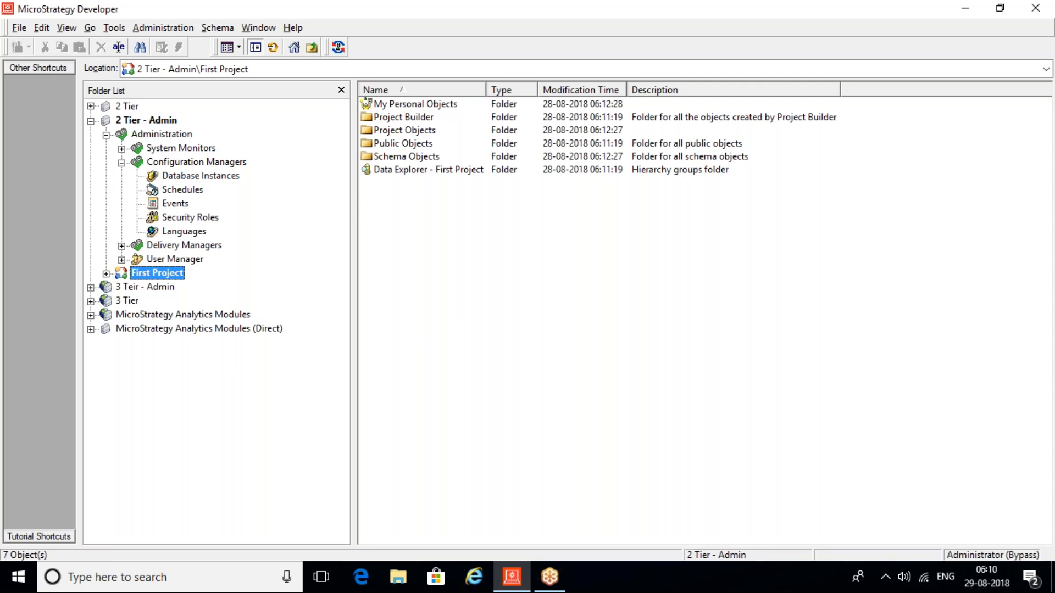
pyautogui.click(190, 218)
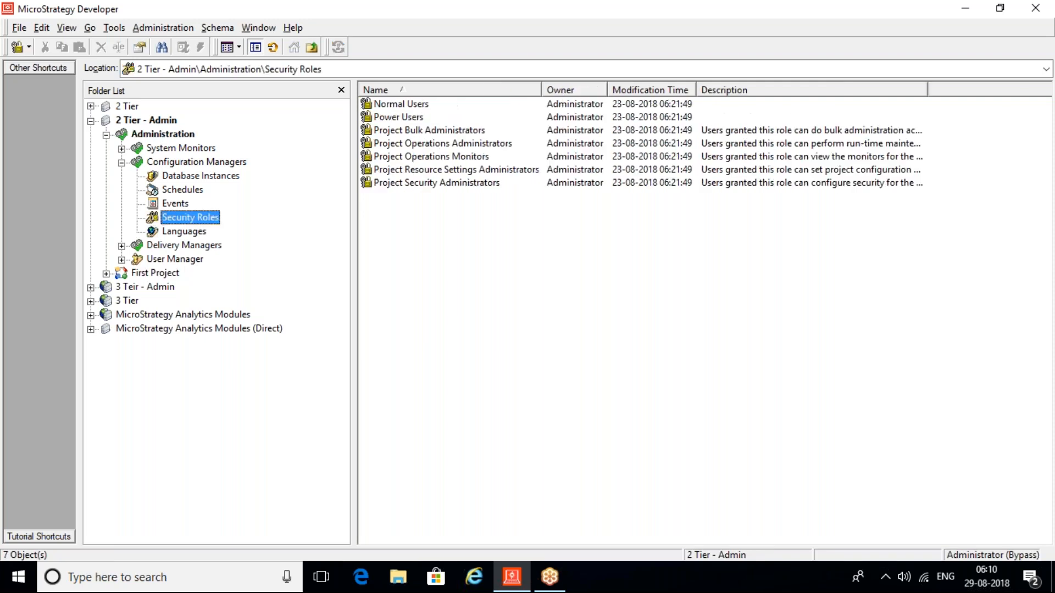
# Open the Power Users security role for editing and show its available privileges.
pyautogui.press('Tab')
pyautogui.rightClick(394, 122)
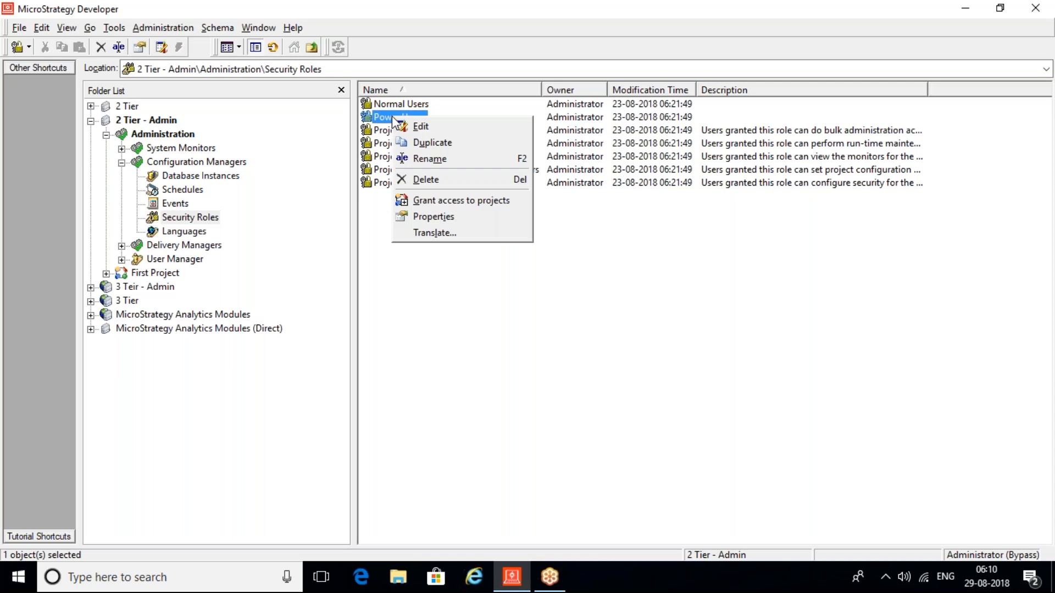
pyautogui.click(421, 127)
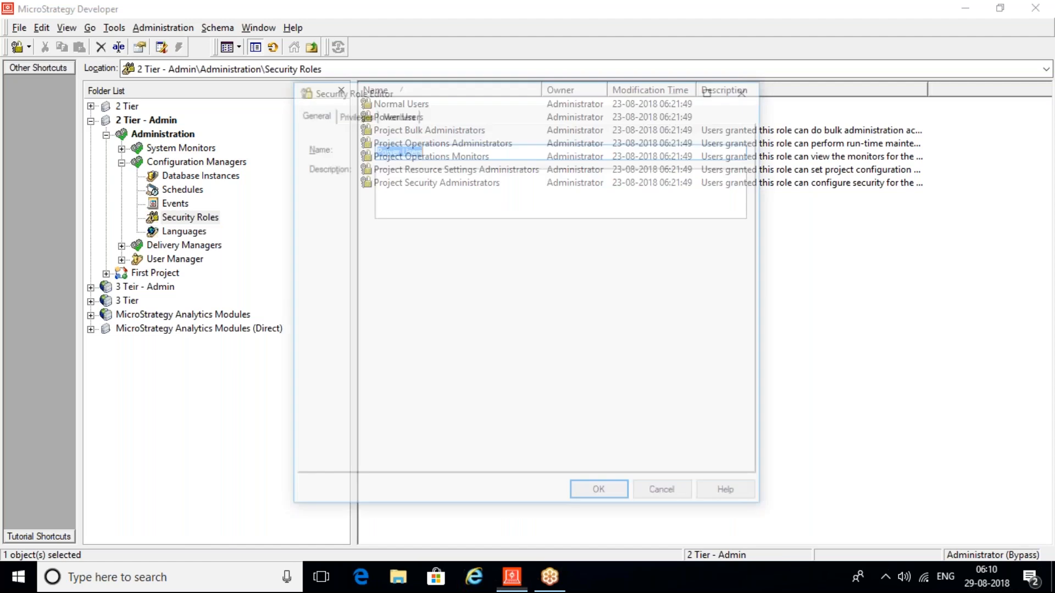
pyautogui.click(360, 115)
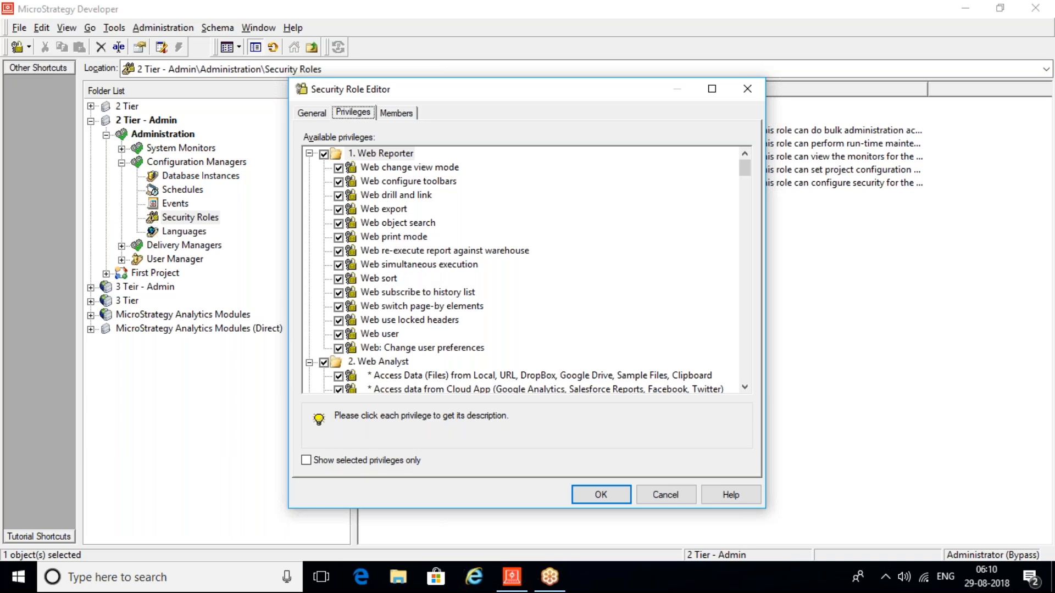
# Examine the Web Reporter, Web Analyst, Web Professional and Desktop privilege groups of the role, collapsing each one.
pyautogui.moveTo(746, 174)
pyautogui.mouseDown()
pyautogui.moveTo(755, 374)
pyautogui.moveTo(746, 165)
pyautogui.mouseUp()
pyautogui.click(309, 155)
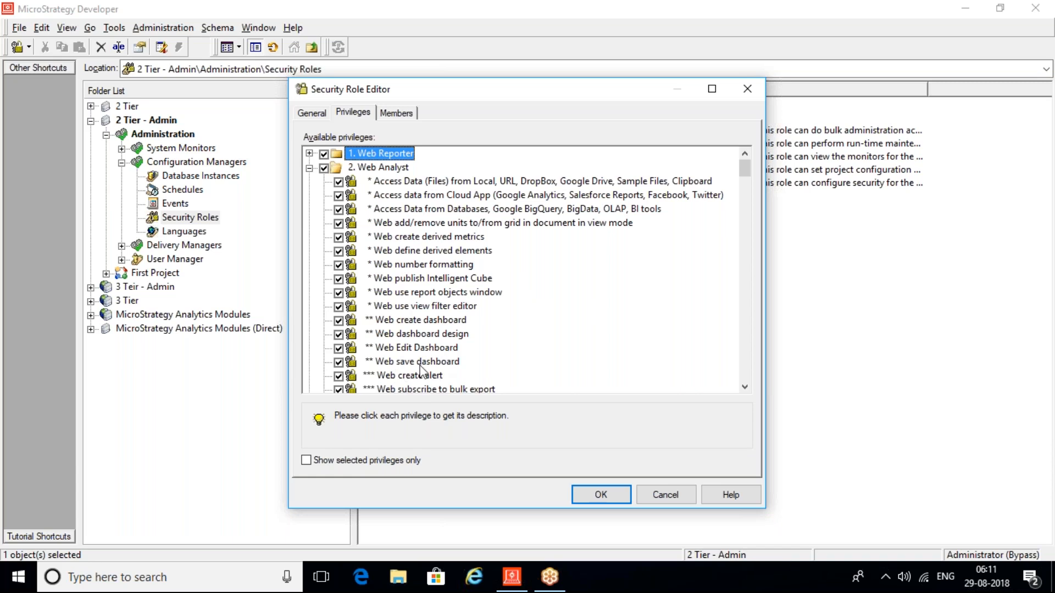
pyautogui.click(309, 168)
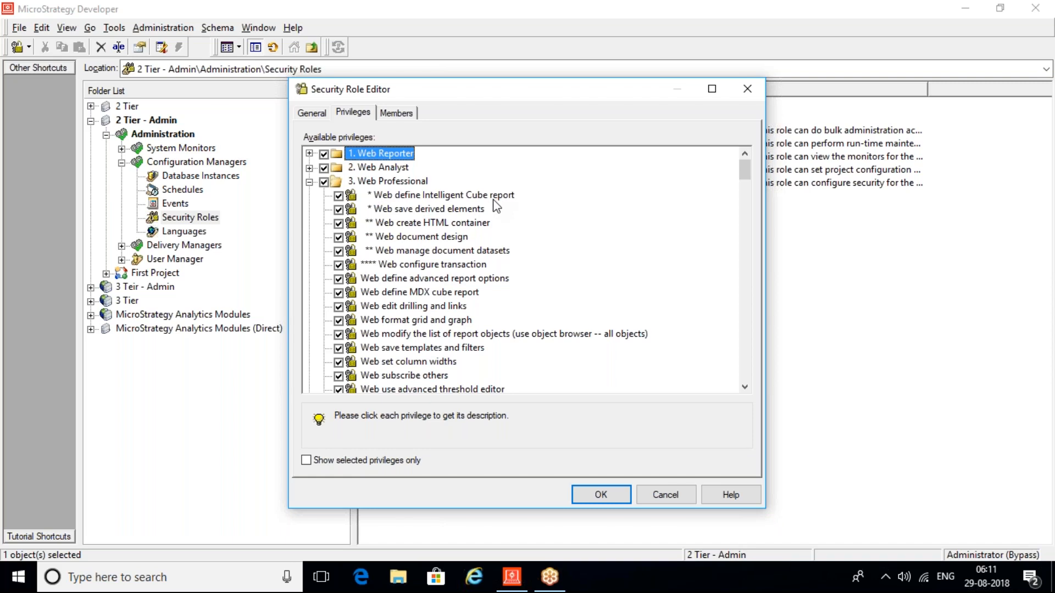
pyautogui.click(309, 183)
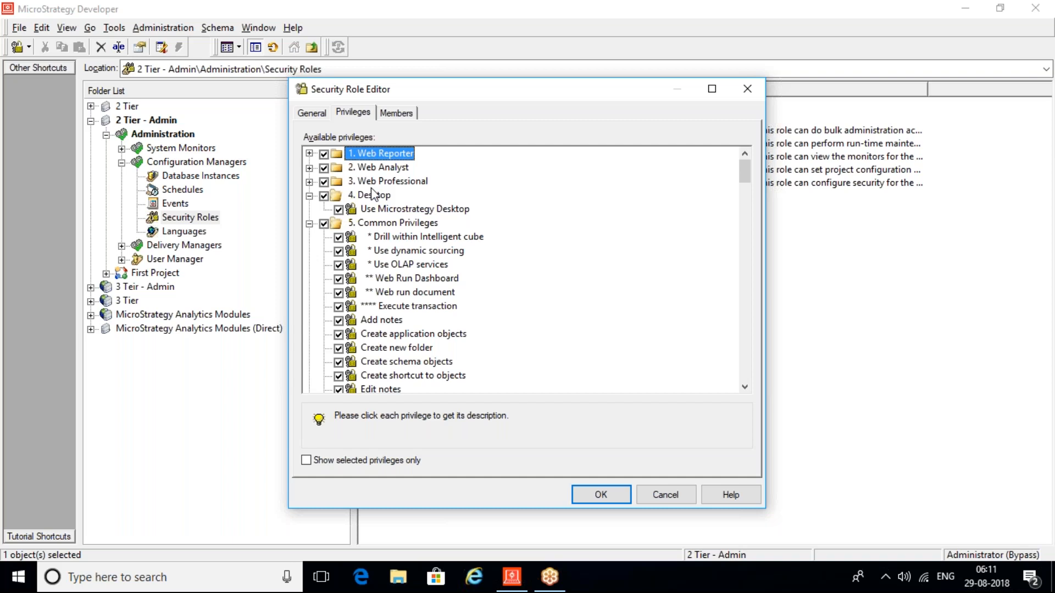
pyautogui.click(309, 196)
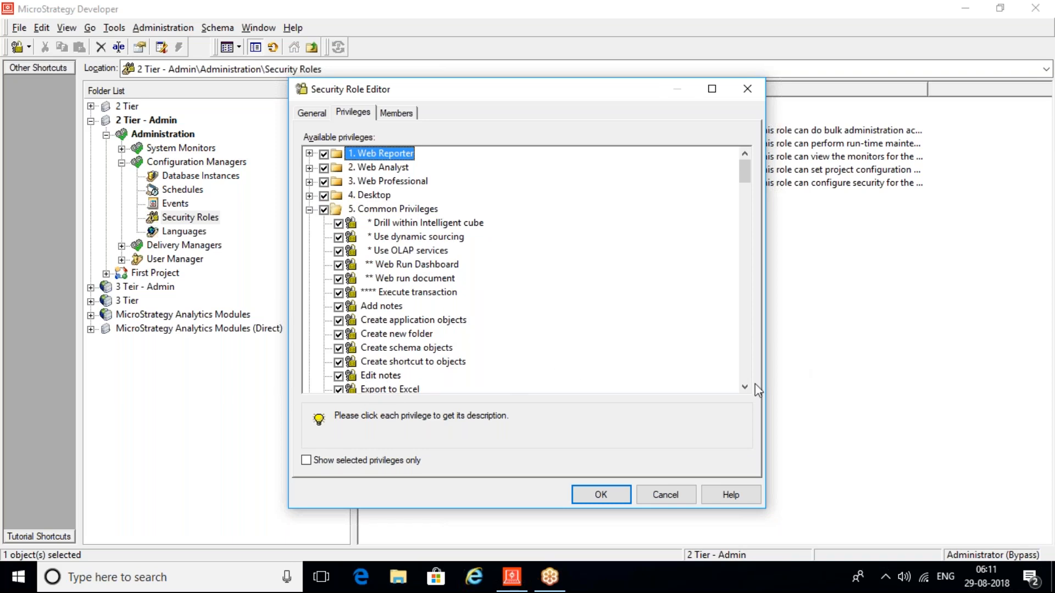
# Examine the privileges in the Common Privileges group and collapse it.
pyautogui.click(743, 387)
pyautogui.click(740, 388)
pyautogui.click(740, 388)
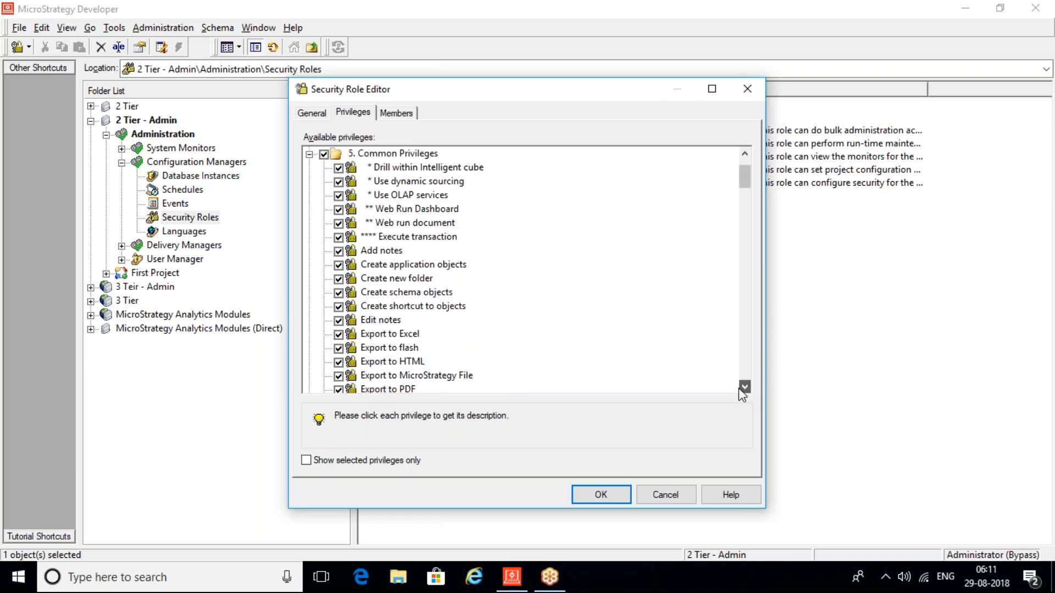
pyautogui.click(741, 388)
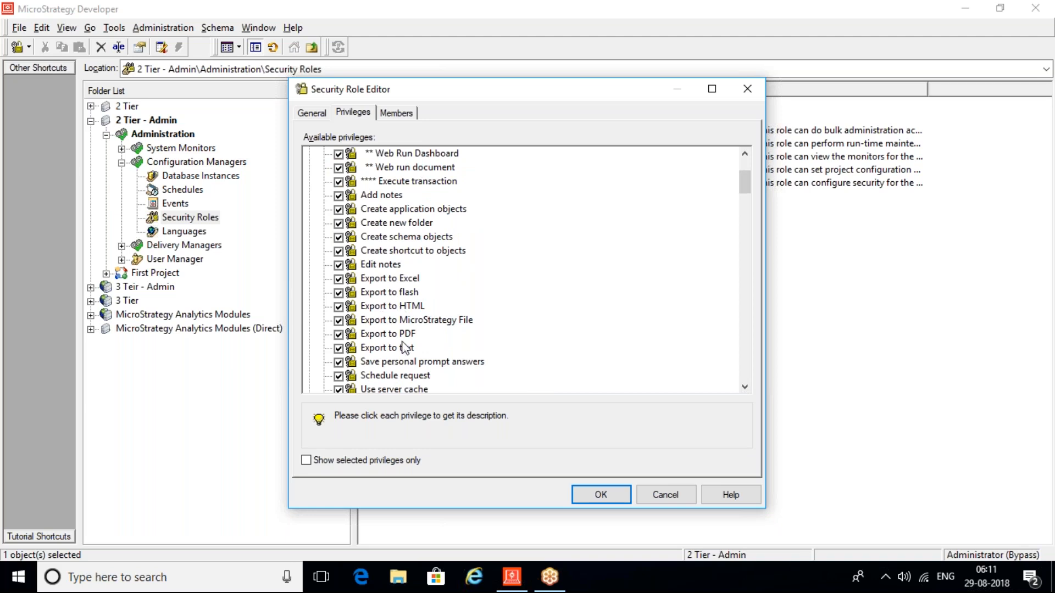
pyautogui.moveTo(747, 185); pyautogui.dragTo(744, 164)
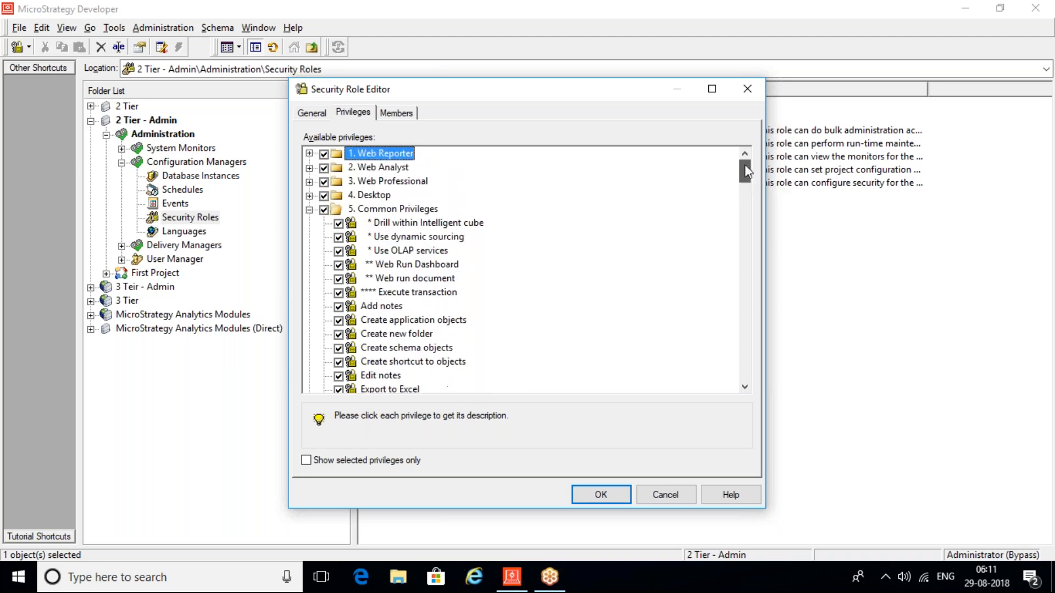
pyautogui.click(309, 209)
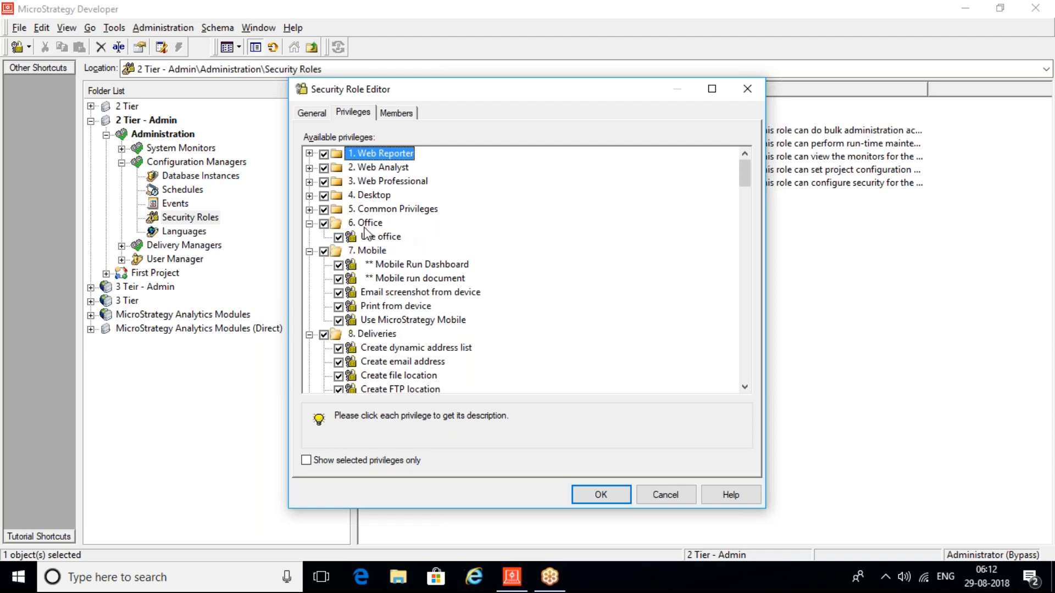
# Examine the Office, Mobile, Deliveries, Multisource Option and Analyst privilege groups, collapsing each one.
pyautogui.click(310, 224)
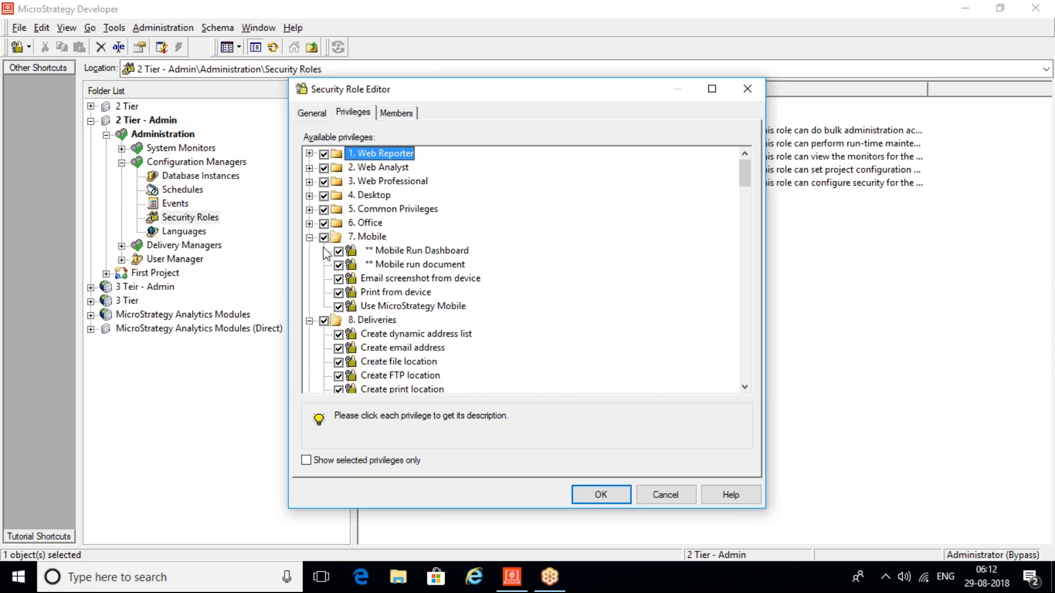
pyautogui.click(309, 237)
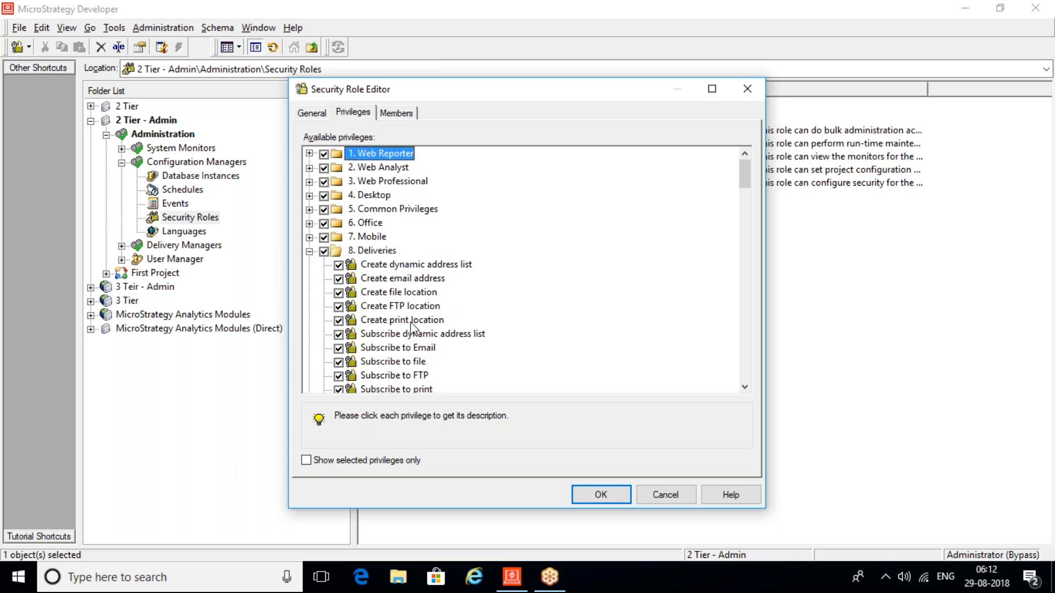
pyautogui.click(310, 251)
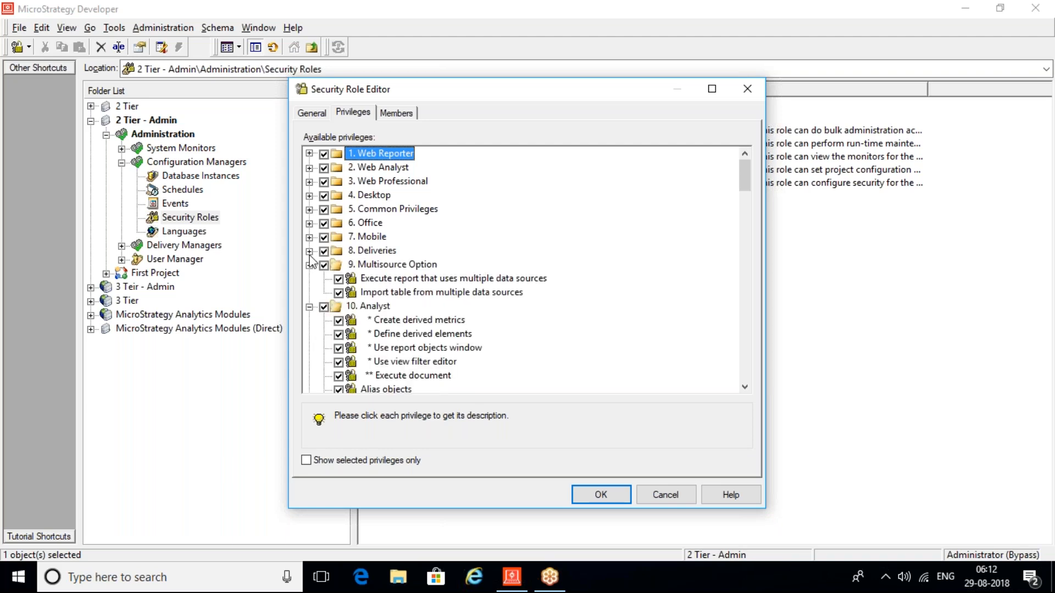
pyautogui.click(309, 265)
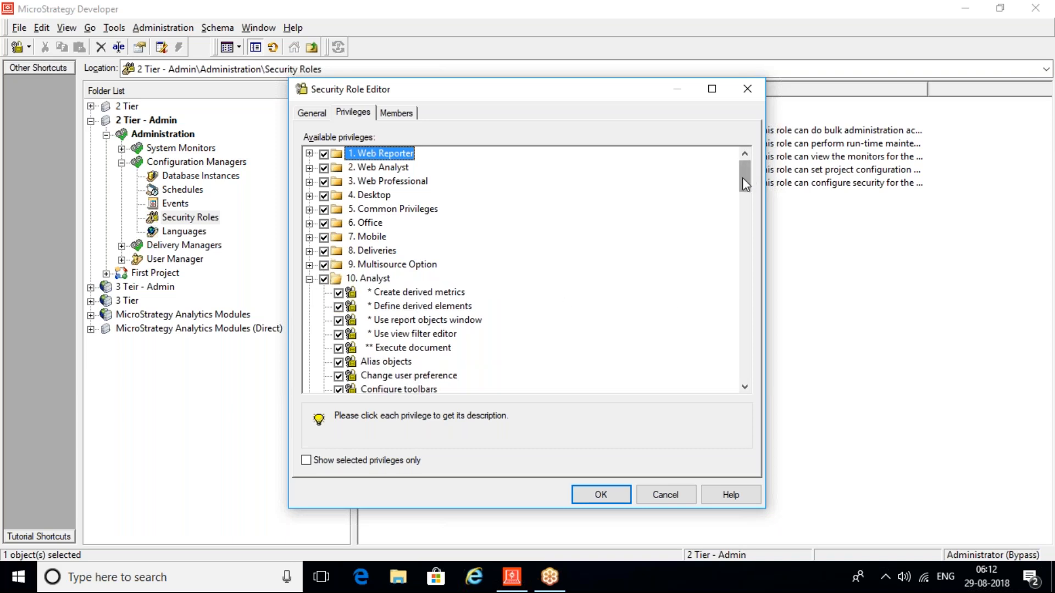
pyautogui.moveTo(742, 179); pyautogui.dragTo(747, 196)
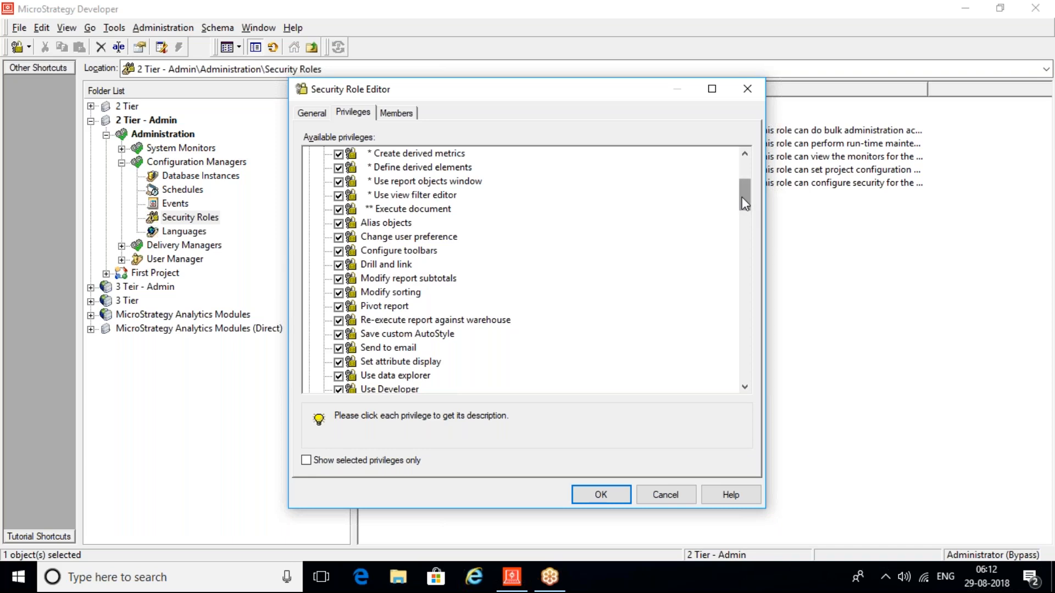
pyautogui.moveTo(741, 197); pyautogui.dragTo(741, 173)
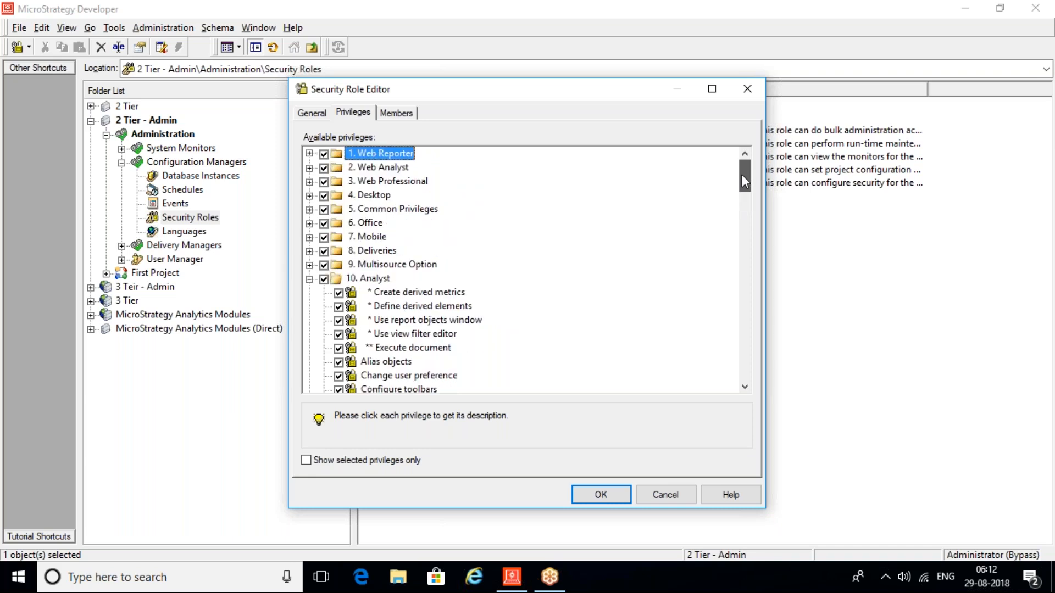
pyautogui.click(310, 278)
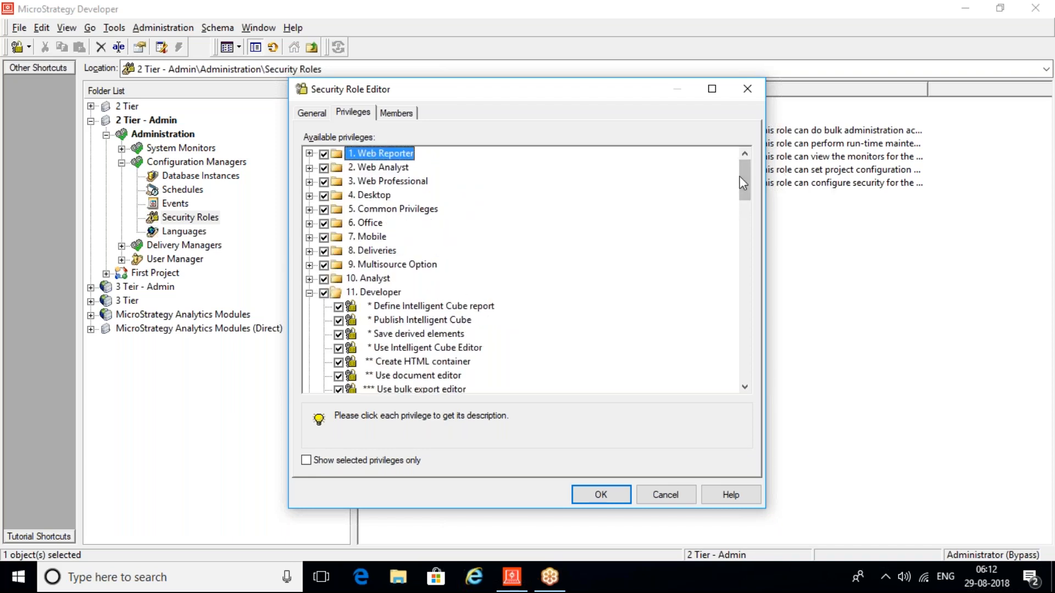
# Collapse the privilege groups from Developer through Operations Manager to review the full group list, and close the role without saving.
pyautogui.moveTo(740, 177)
pyautogui.mouseDown()
pyautogui.moveTo(740, 306)
pyautogui.moveTo(743, 174)
pyautogui.mouseUp()
pyautogui.click(309, 293)
pyautogui.click(309, 307)
pyautogui.click(309, 321)
pyautogui.click(309, 335)
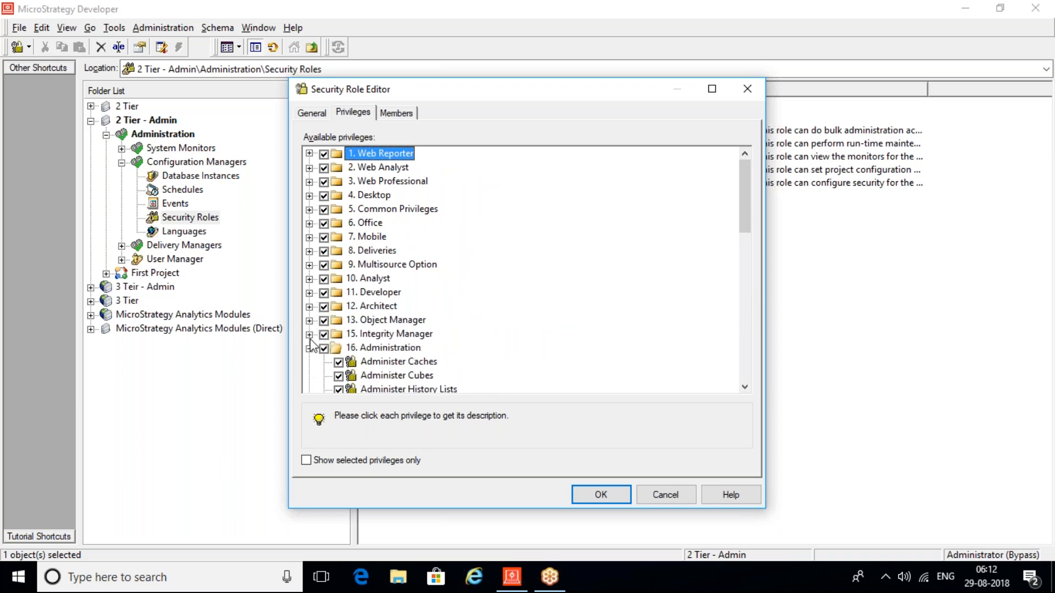
pyautogui.click(309, 348)
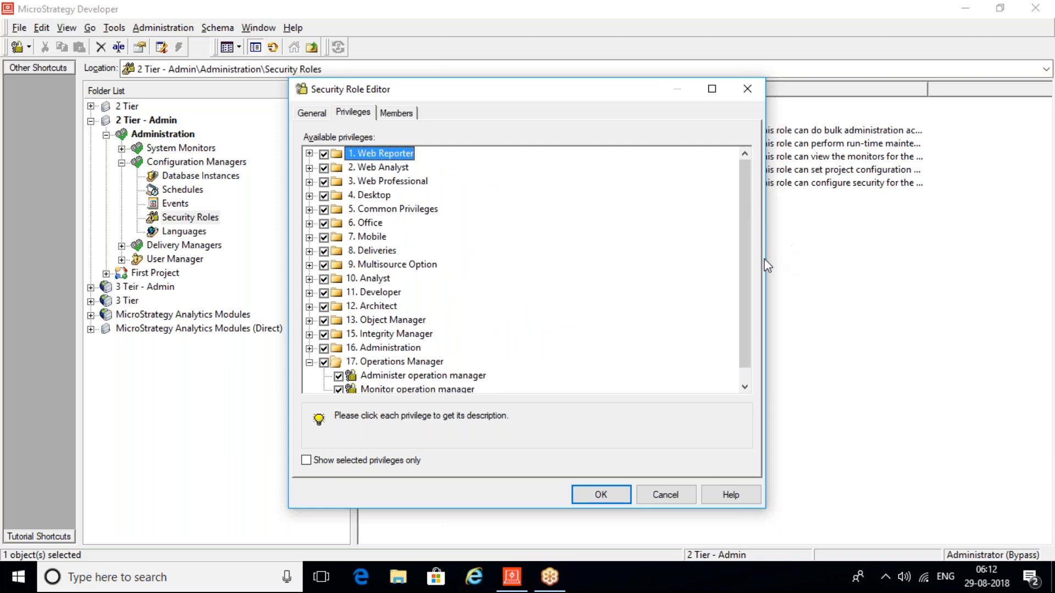
pyautogui.click(309, 362)
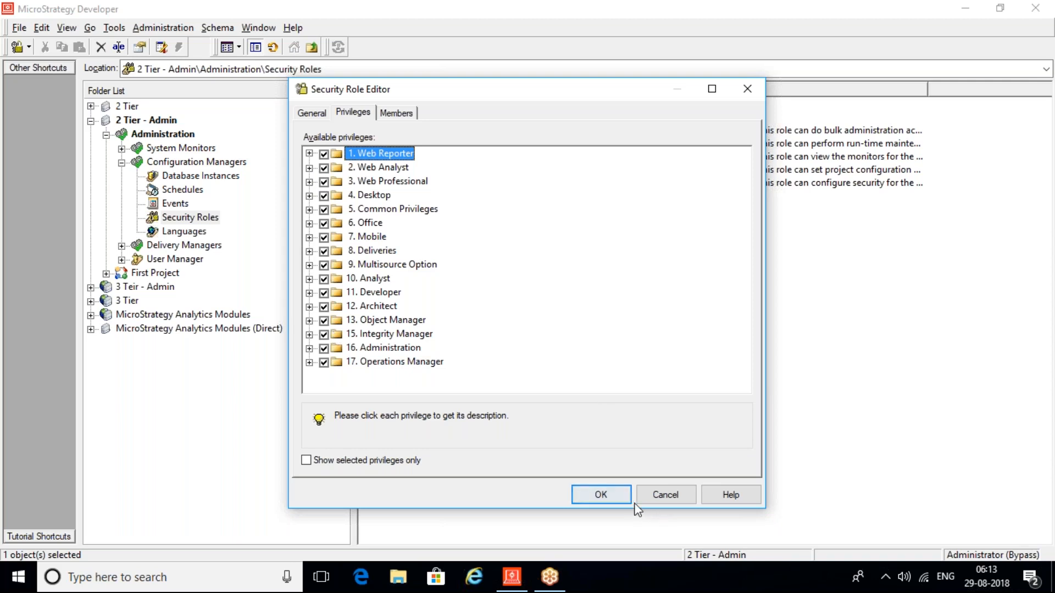
pyautogui.click(664, 498)
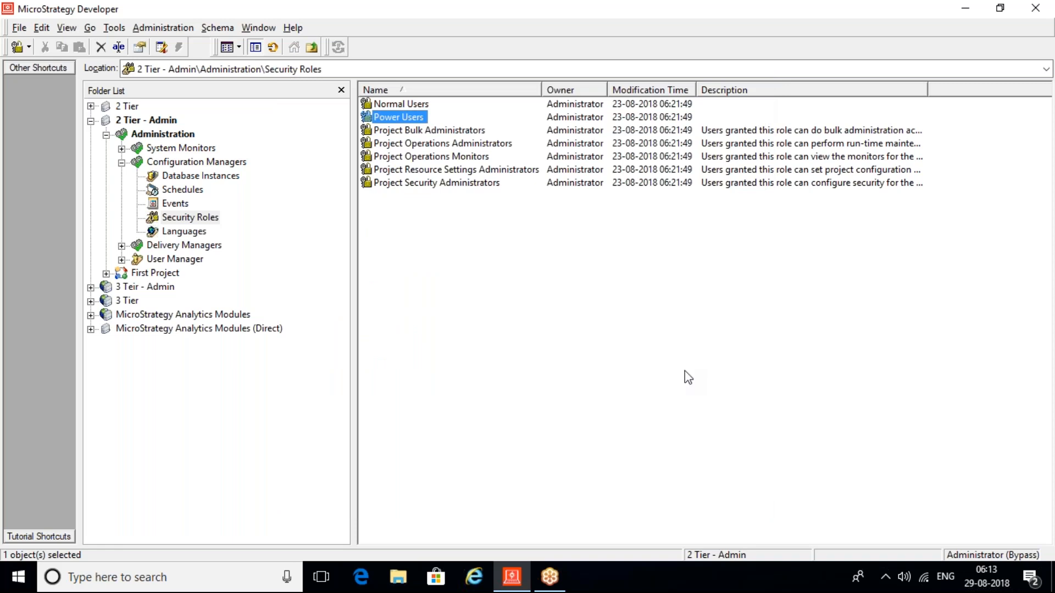
pyautogui.click(420, 201)
pyautogui.press('F5')
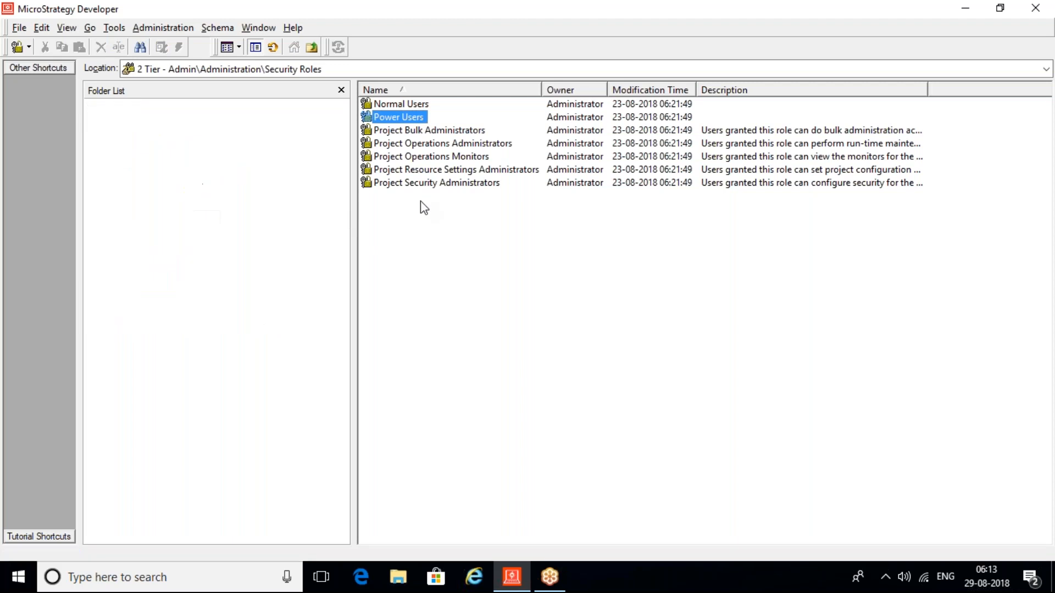
pyautogui.rightClick(421, 202)
pyautogui.moveTo(547, 242)
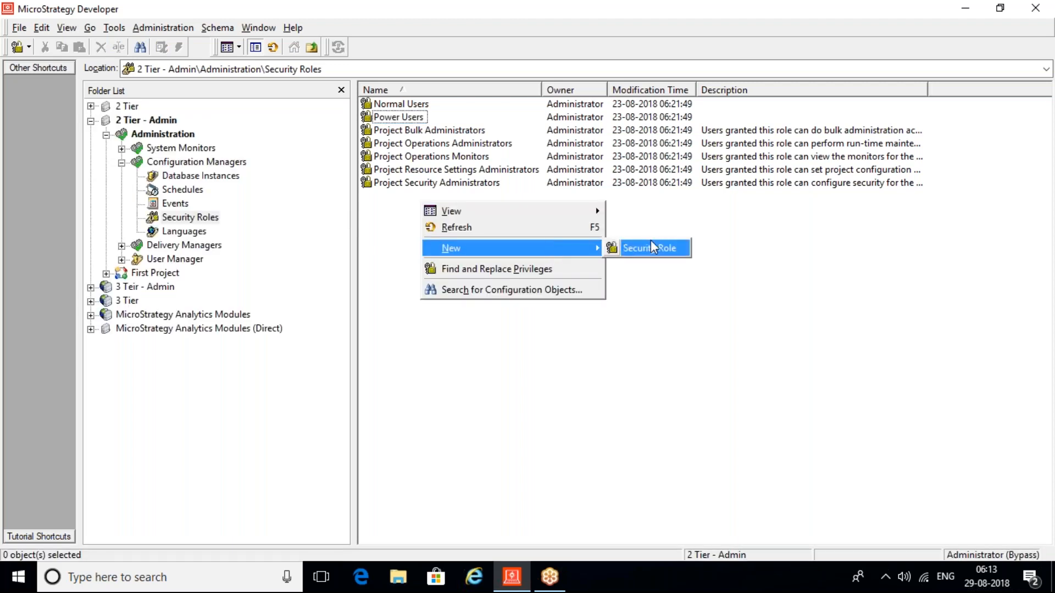
pyautogui.click(651, 240)
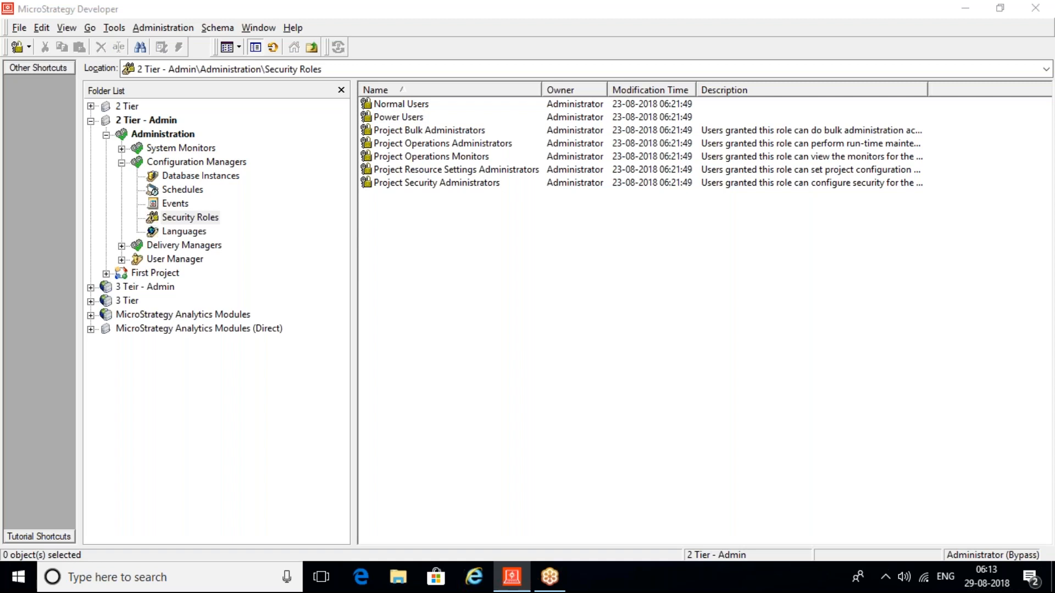
pyautogui.click(355, 114)
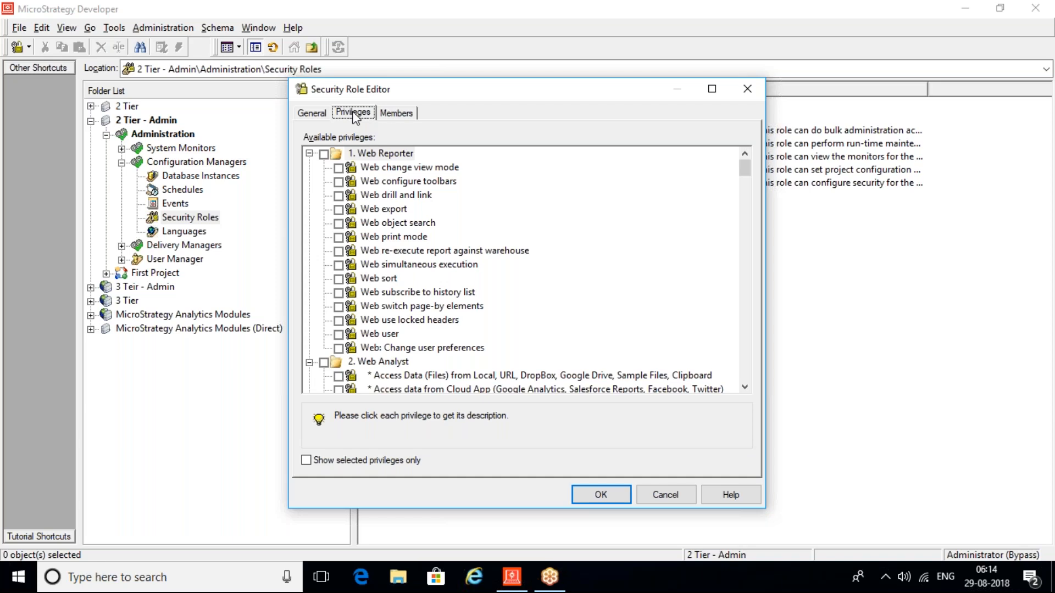
pyautogui.click(754, 81)
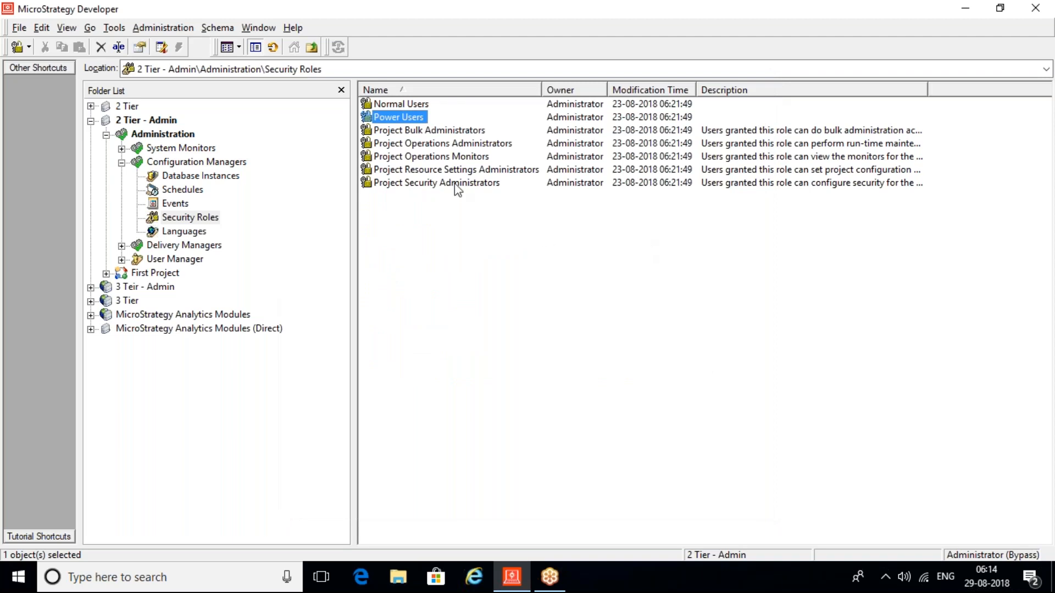
# Start a new security role, grant it all Web Reporter privileges and collapse that group.
pyautogui.press('F5')
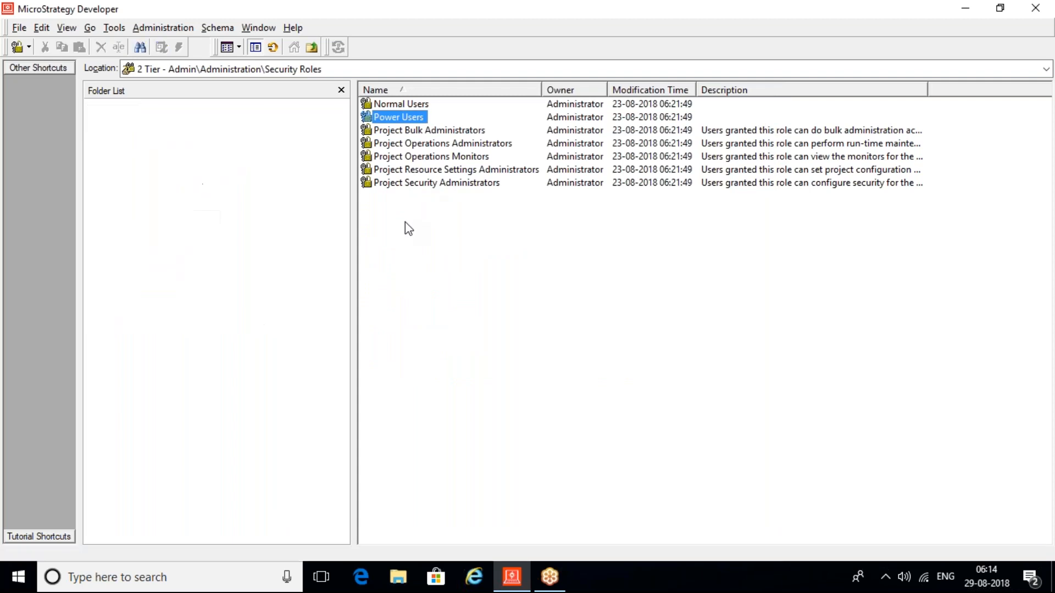
pyautogui.rightClick(404, 222)
pyautogui.moveTo(517, 268)
pyautogui.click(632, 270)
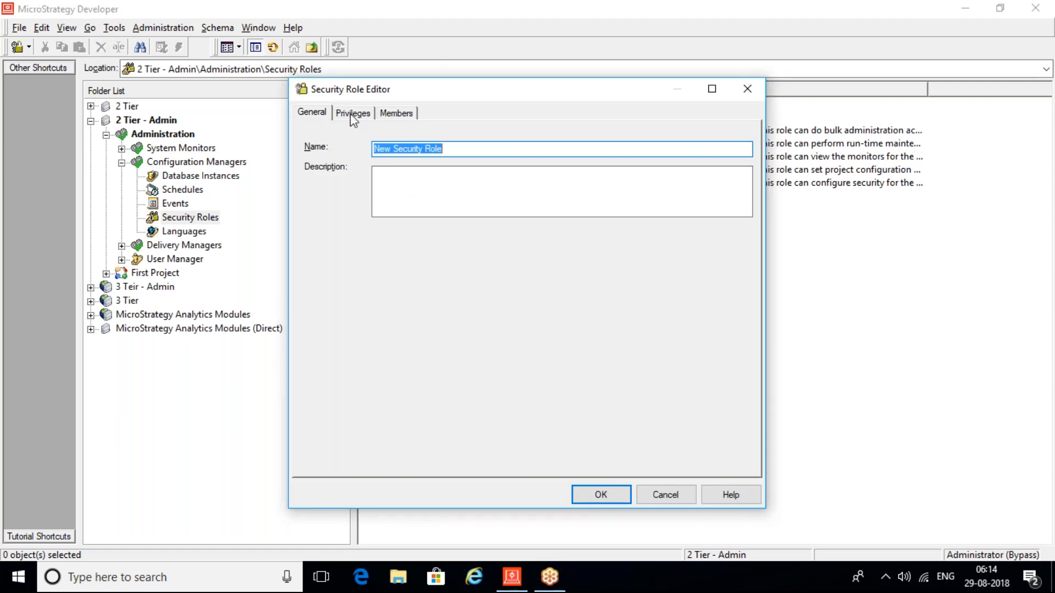
pyautogui.click(353, 112)
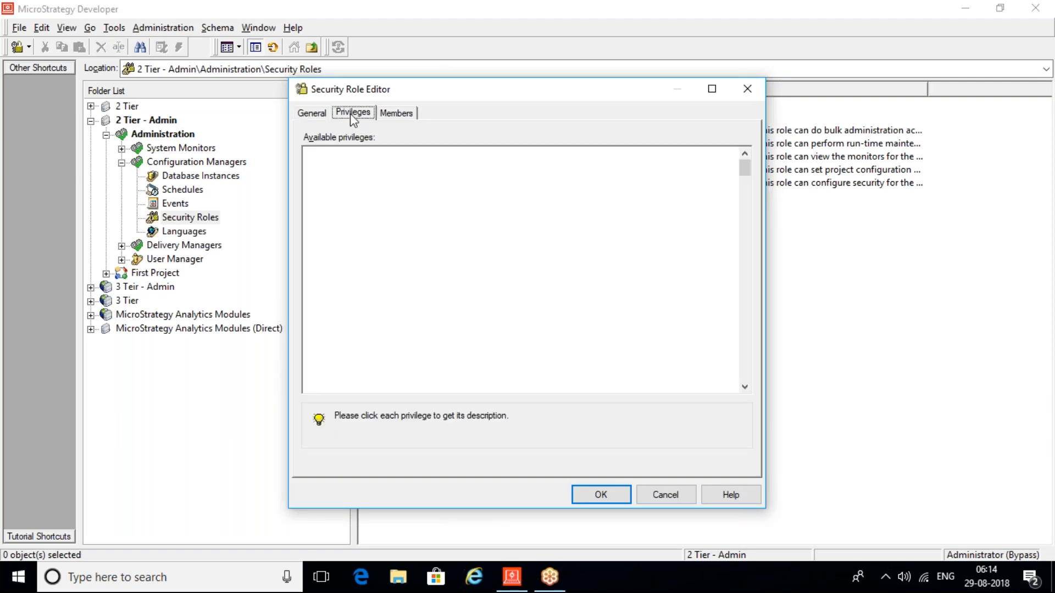
pyautogui.click(324, 154)
pyautogui.click(310, 154)
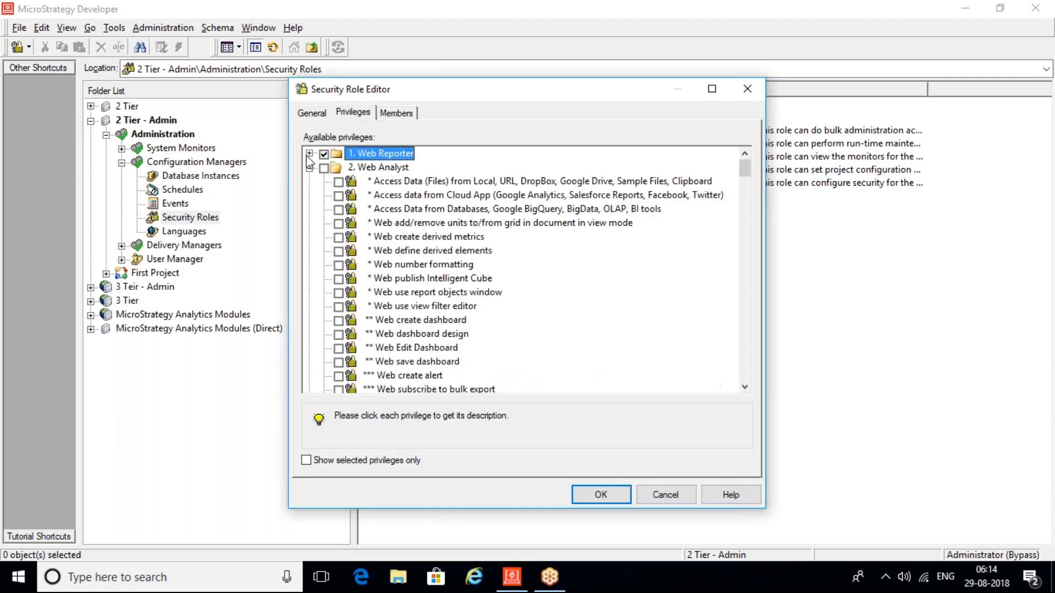
# Grant the new security role all Web Analyst and Web Professional privileges, collapse both groups and save the role.
pyautogui.click(324, 168)
pyautogui.click(309, 168)
pyautogui.click(323, 182)
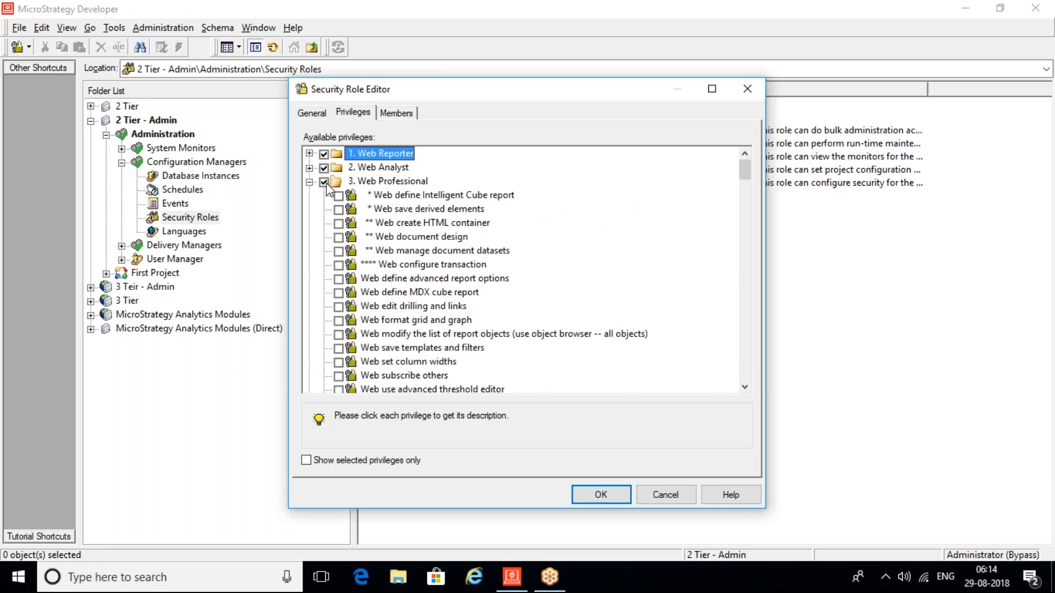
pyautogui.click(309, 182)
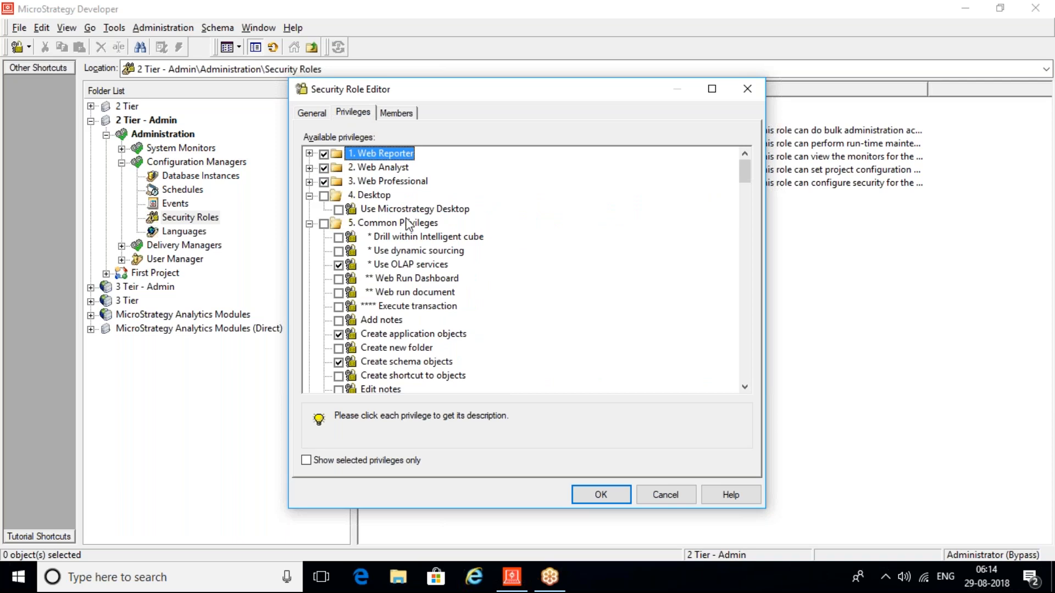
pyautogui.click(618, 490)
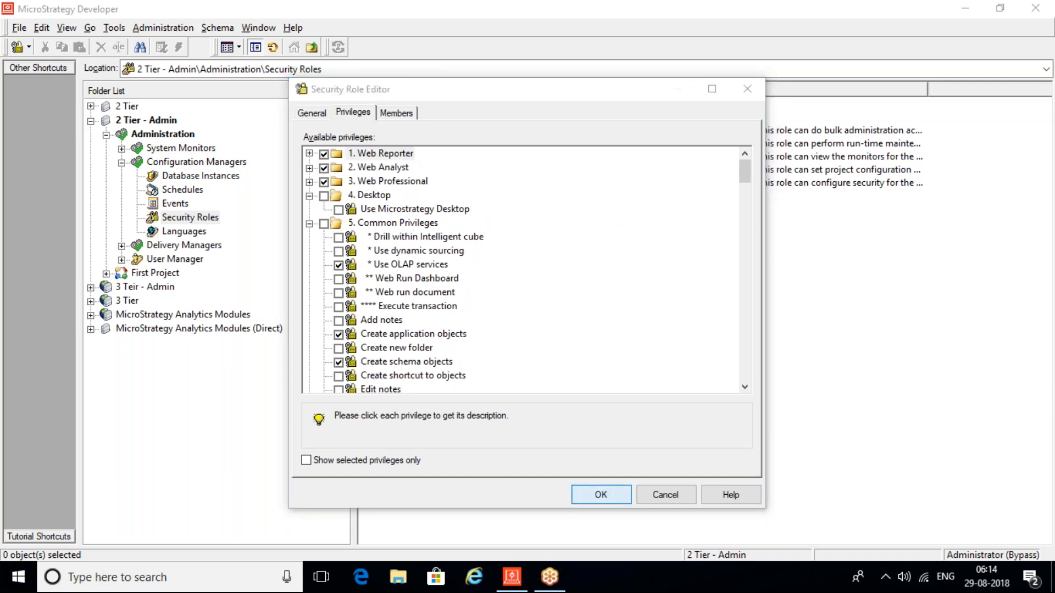
# Rename the new security role as New Admin Role - Web.
pyautogui.click(399, 109)
pyautogui.press('F2')
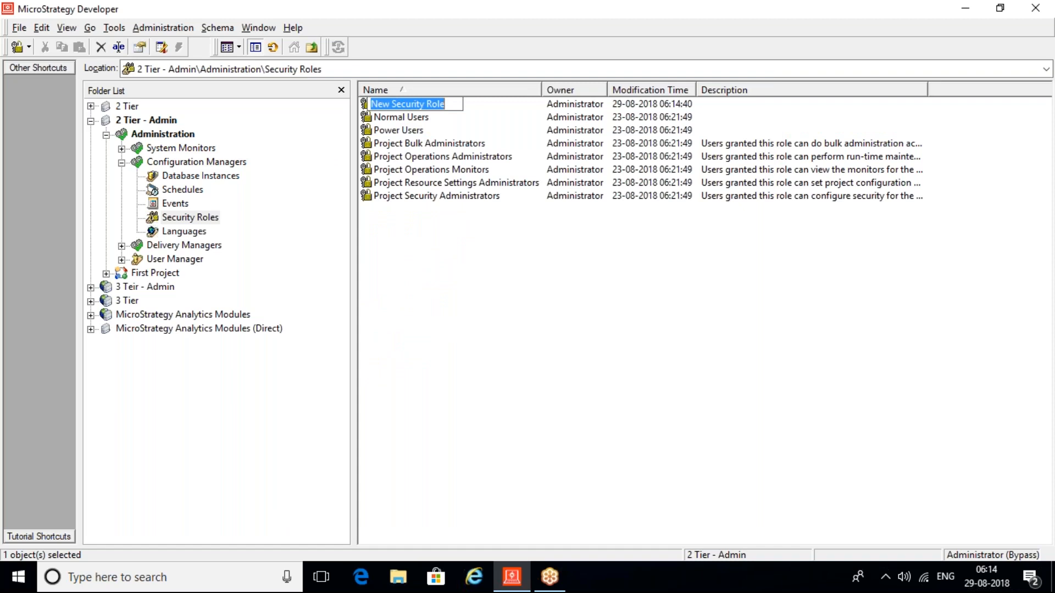
pyautogui.write('New Adm')
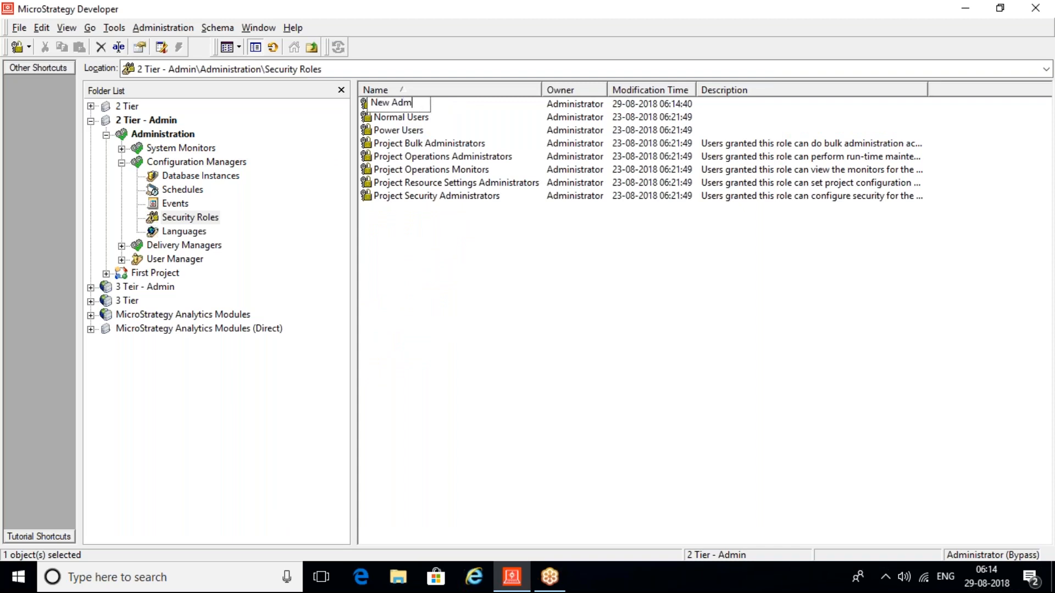
pyautogui.write('in Role - Web')
pyautogui.press('Return')
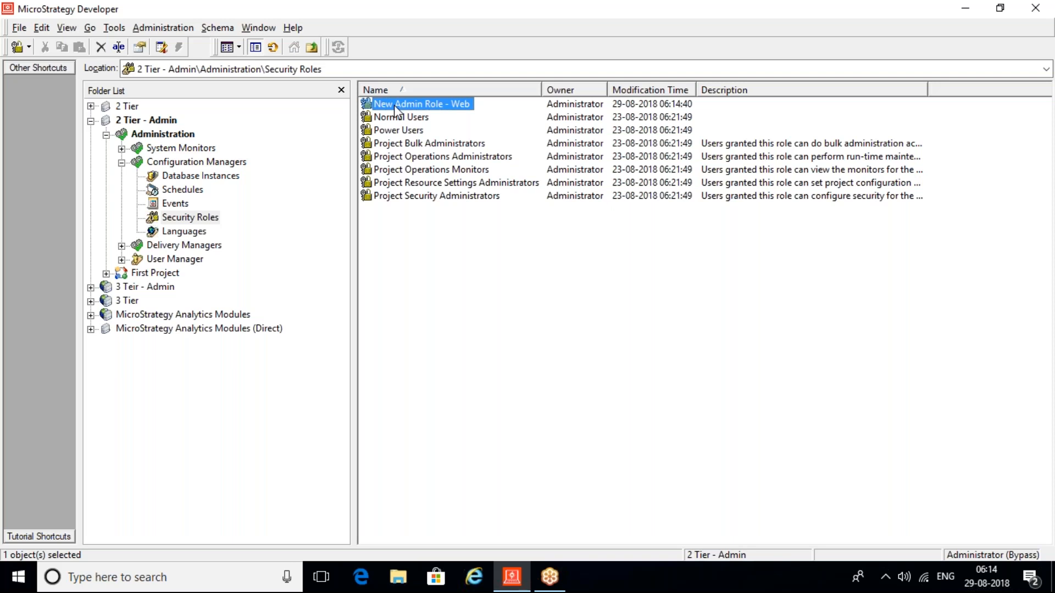
# Open the Copy of user1 account from the Everyone group and show its Project Access settings in a maximized editor.
pyautogui.click(165, 261)
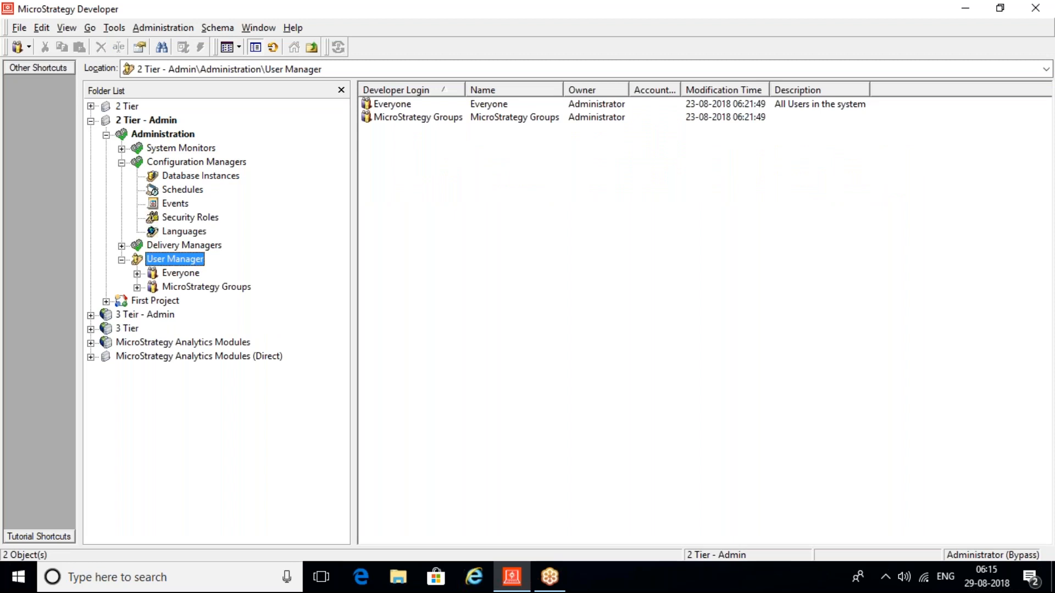
pyautogui.click(182, 275)
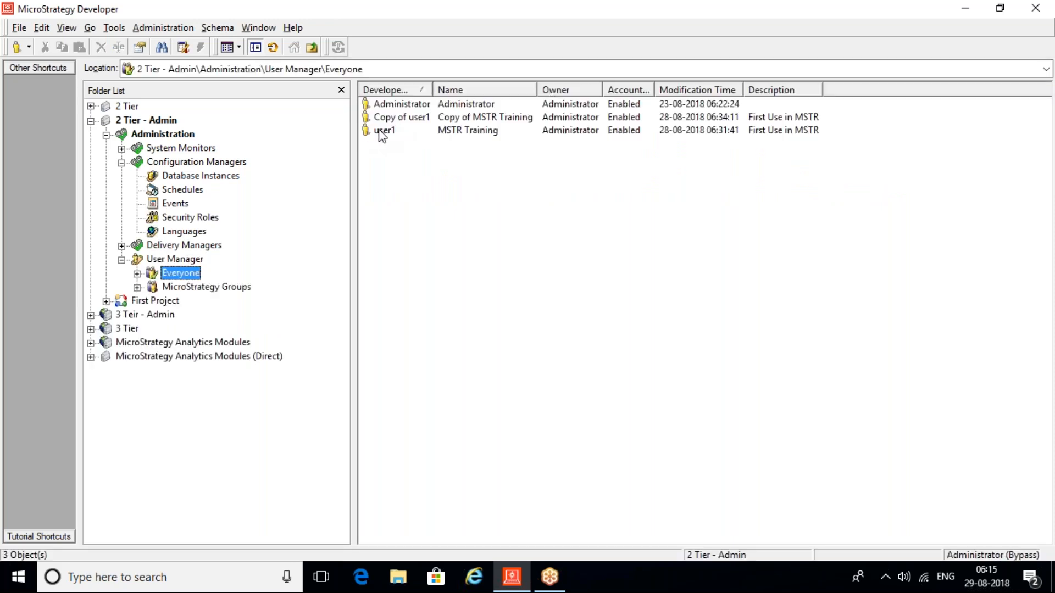
pyautogui.click(387, 117)
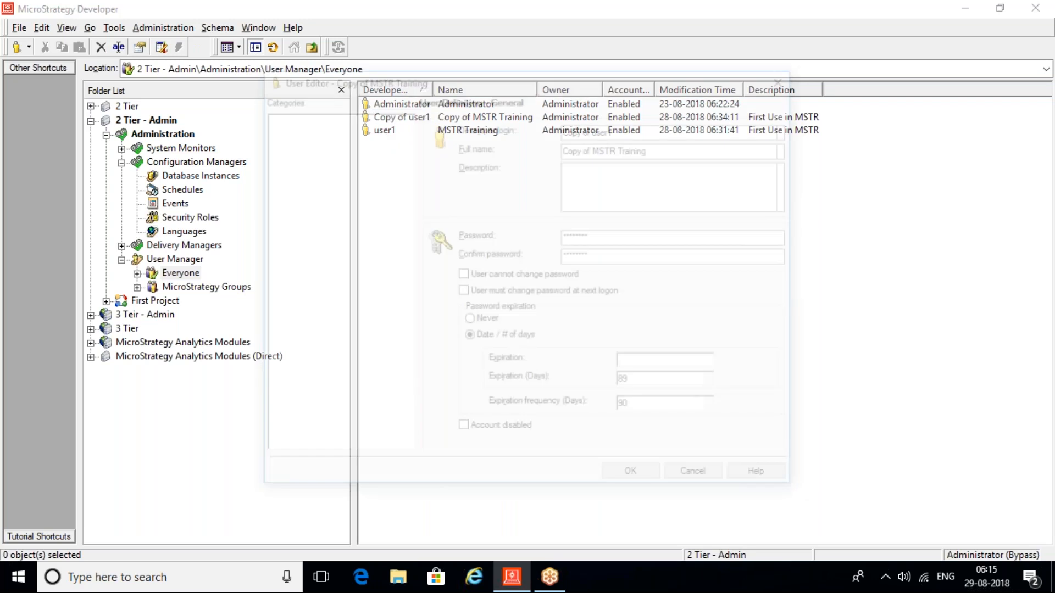
pyautogui.click(322, 144)
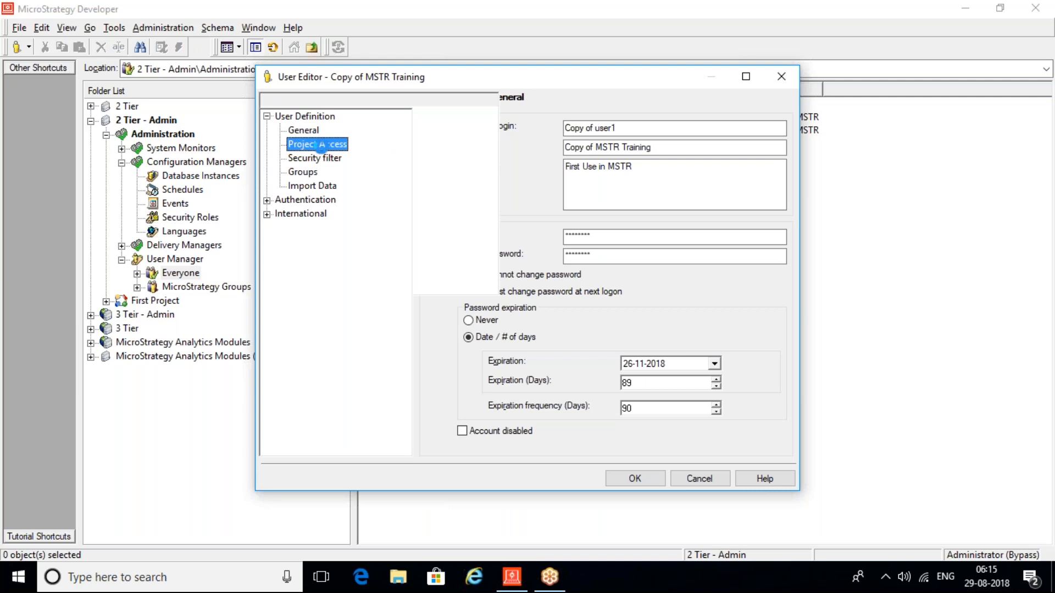
pyautogui.click(744, 75)
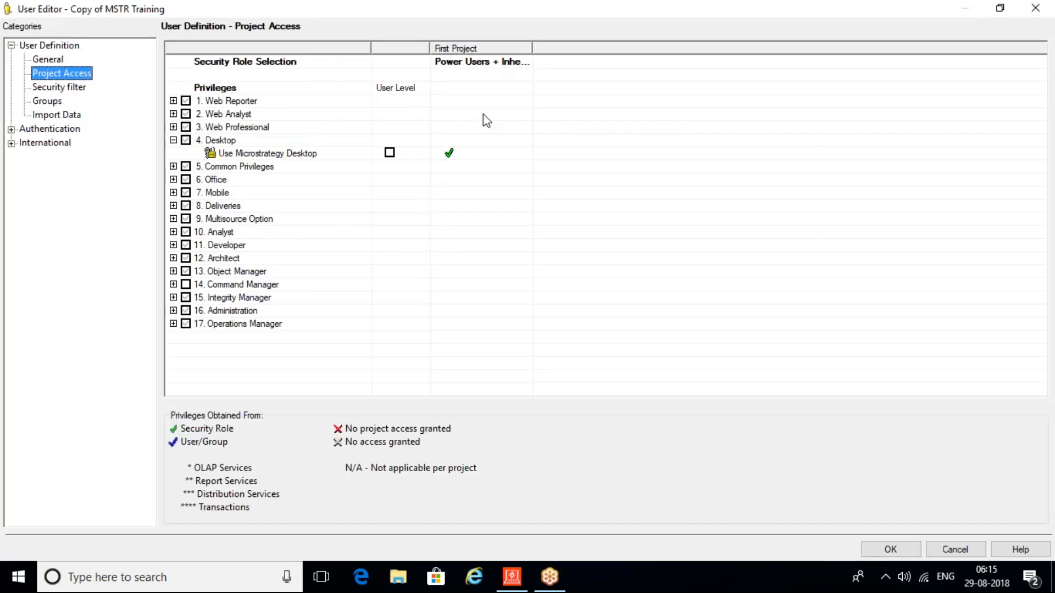
# Set the account's security role for First Project to New Admin Role - Web + Inherited Access.
pyautogui.click(465, 63)
pyautogui.click(464, 62)
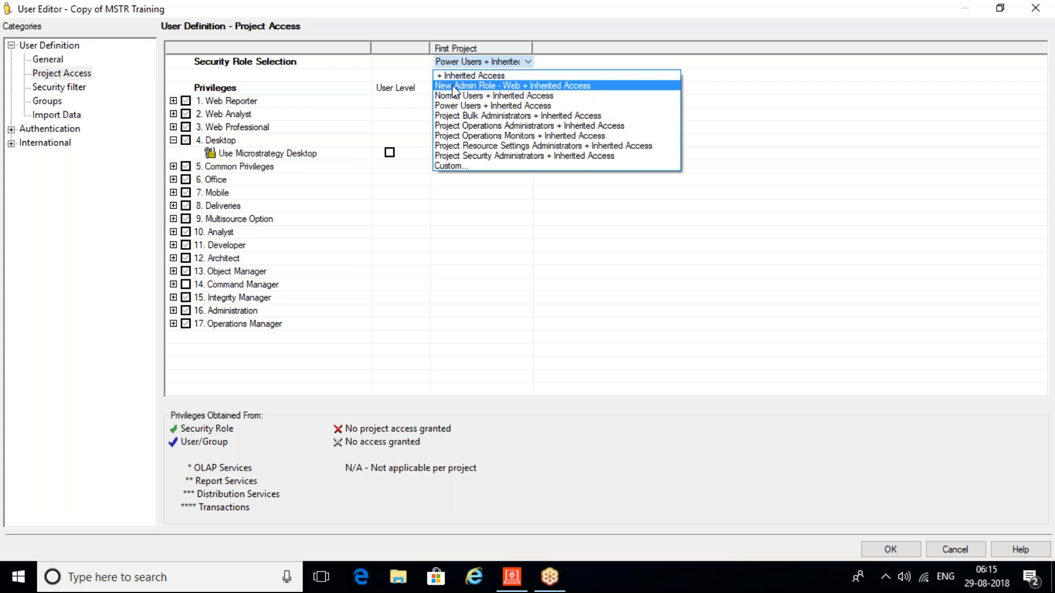
pyautogui.click(473, 85)
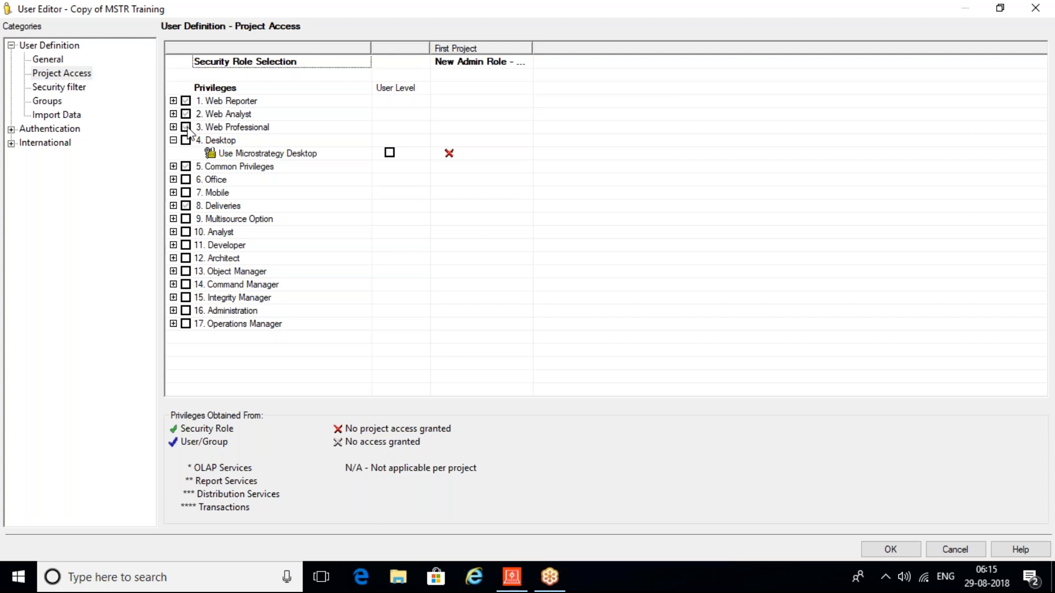
# Examine the account's Deliveries, Web Professional and Web Analyst privileges for First Project, and close the editor without saving.
pyautogui.click(173, 206)
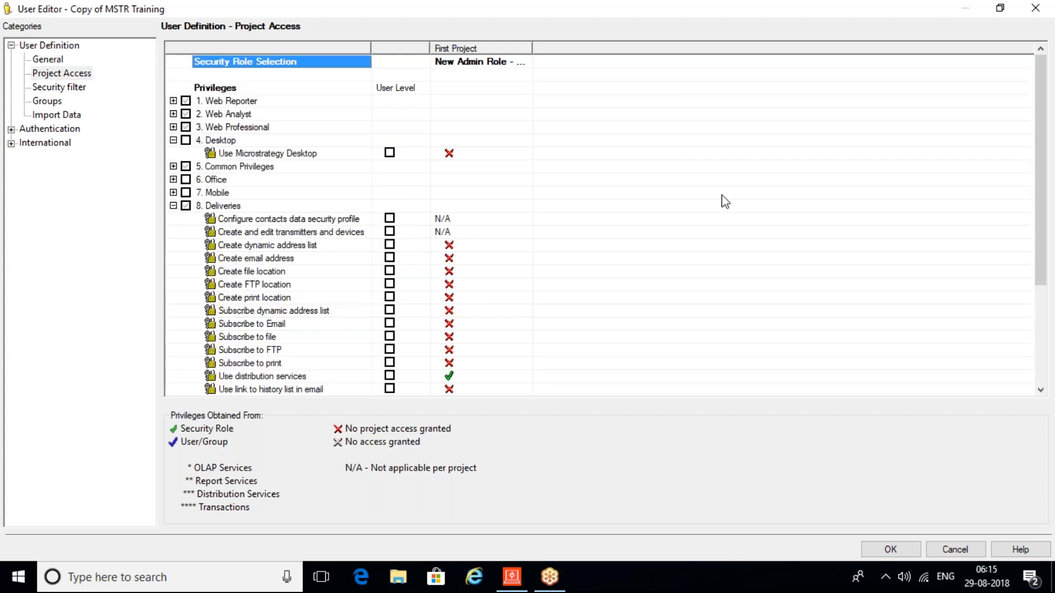
pyautogui.moveTo(1044, 134); pyautogui.dragTo(1044, 180)
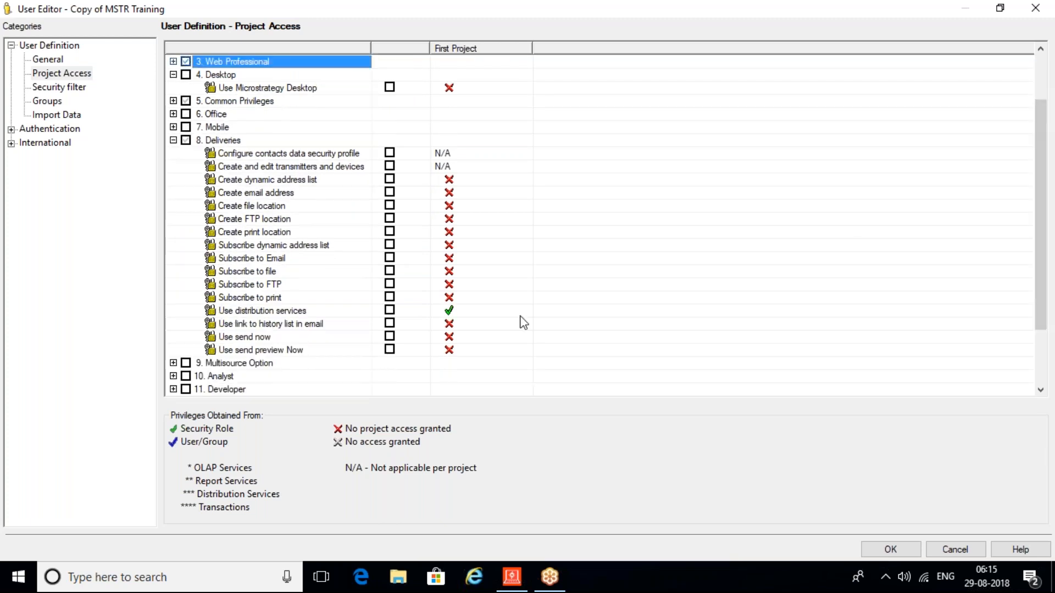
pyautogui.moveTo(1035, 236); pyautogui.dragTo(1033, 177)
pyautogui.click(173, 205)
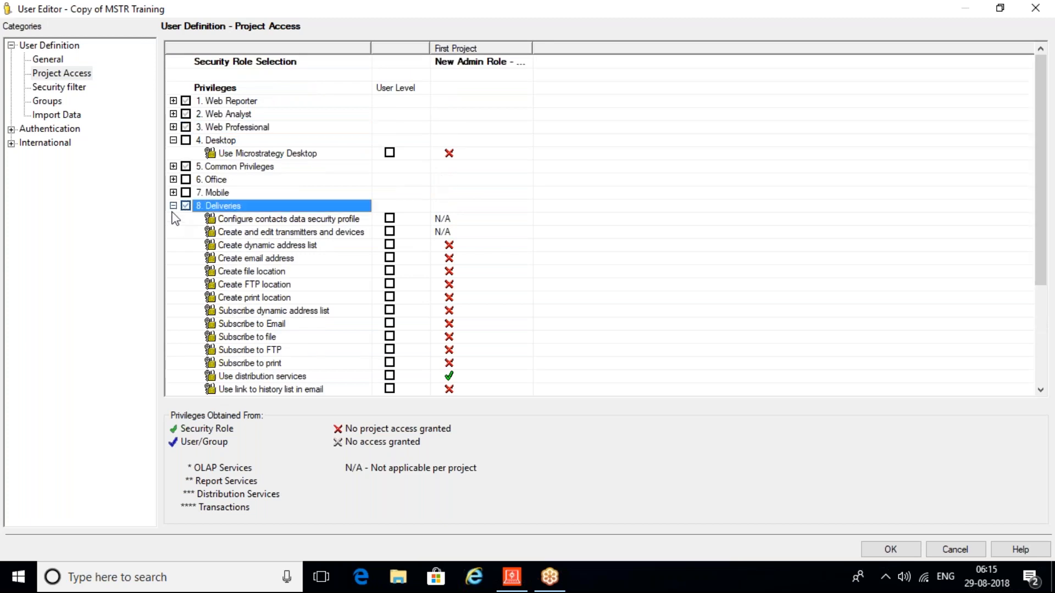
pyautogui.click(173, 127)
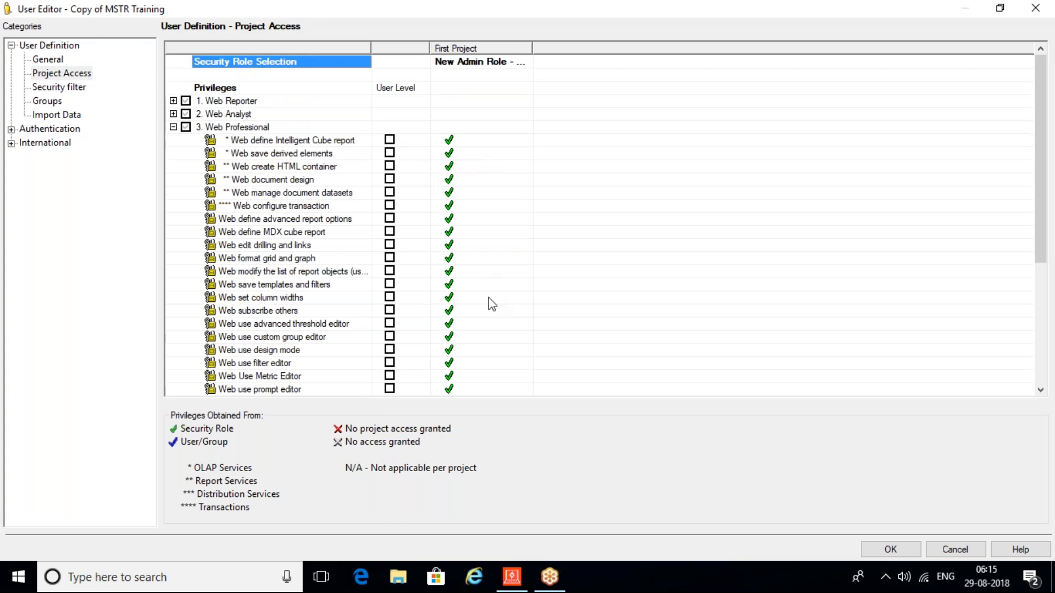
pyautogui.click(173, 114)
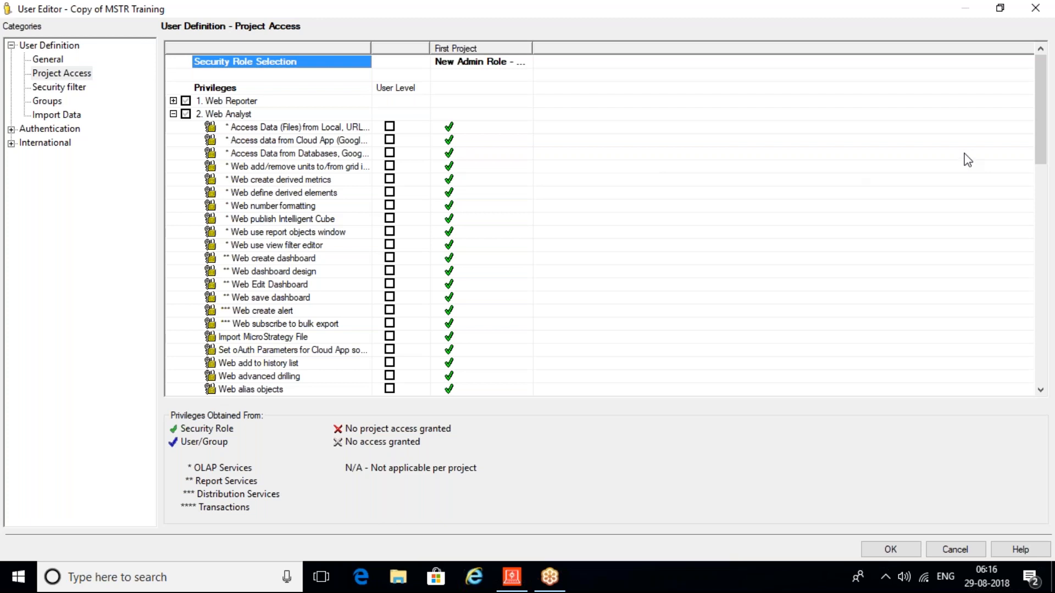
pyautogui.click(1048, 3)
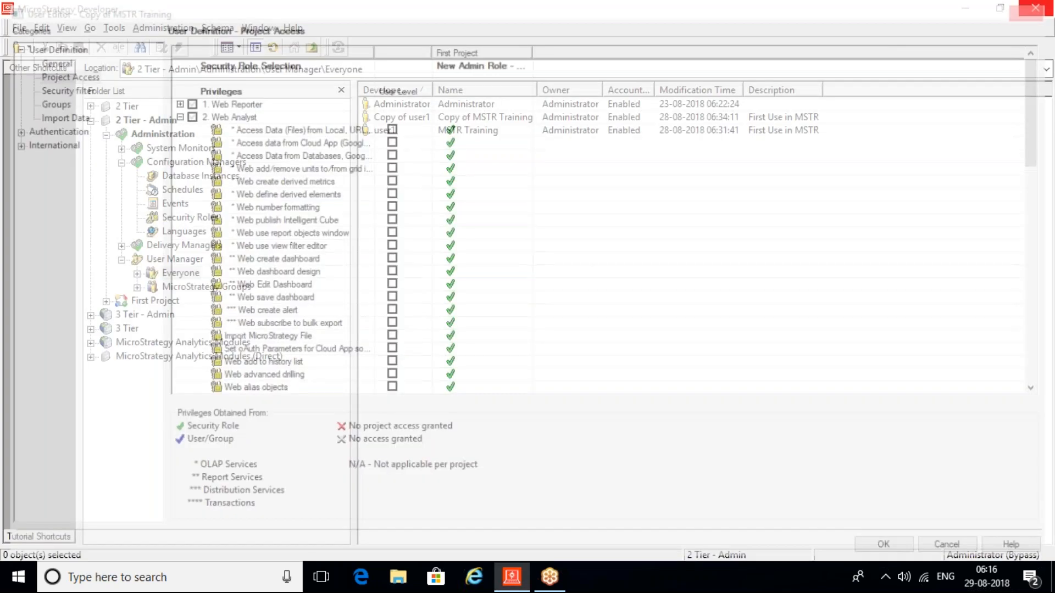
pyautogui.click(546, 342)
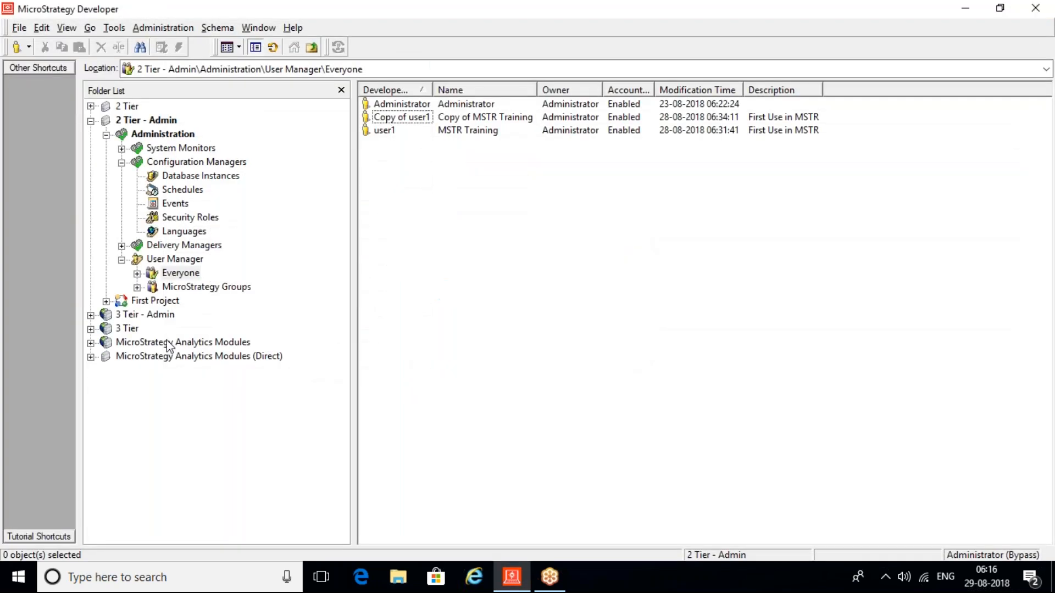
# Open the project configuration of First Project at the general Project access settings and collapse the Project definition category.
pyautogui.rightClick(145, 302)
pyautogui.click(271, 485)
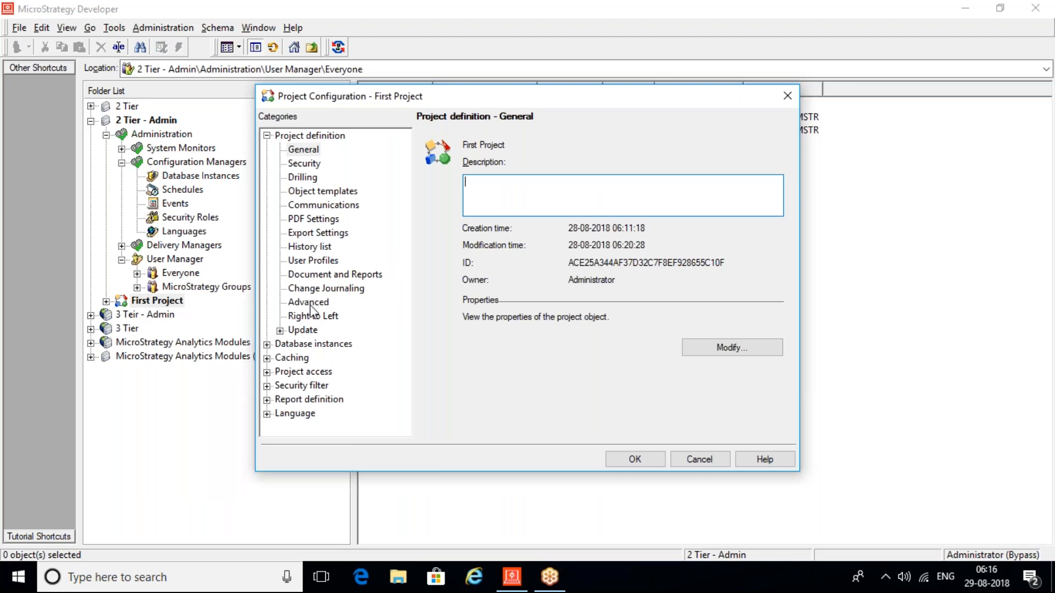
pyautogui.click(266, 373)
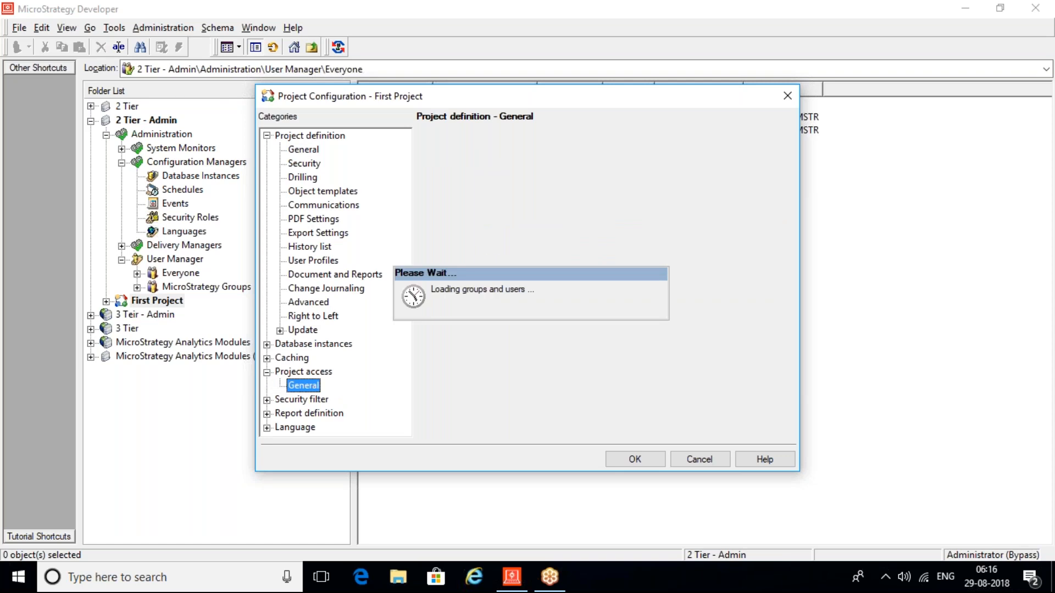
pyautogui.click(268, 136)
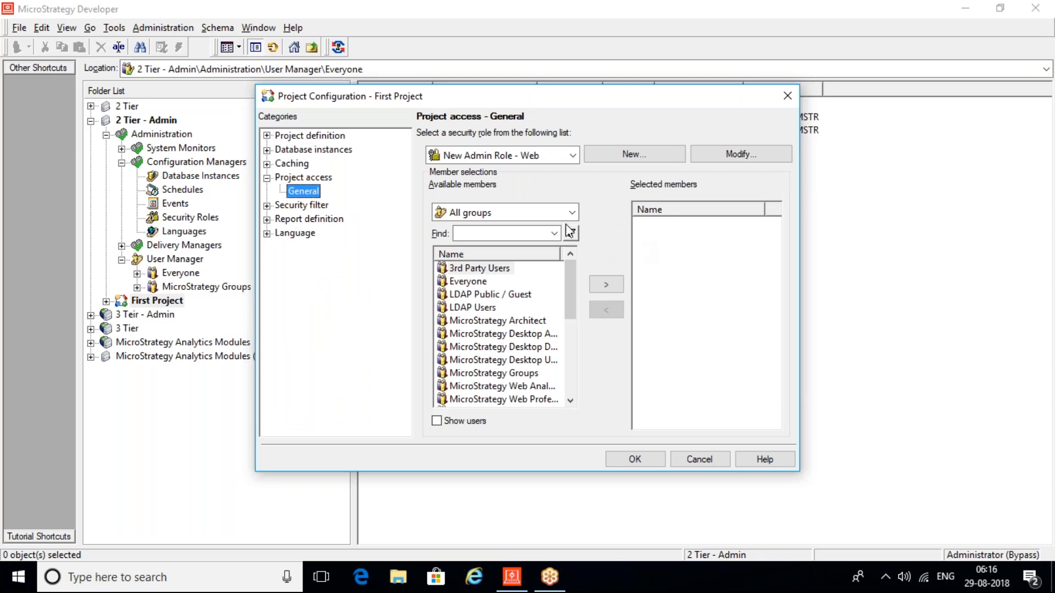
# Review the members assigned to the Power Users security role, and switch back to New Admin Role - Web.
pyautogui.click(573, 156)
pyautogui.click(573, 156)
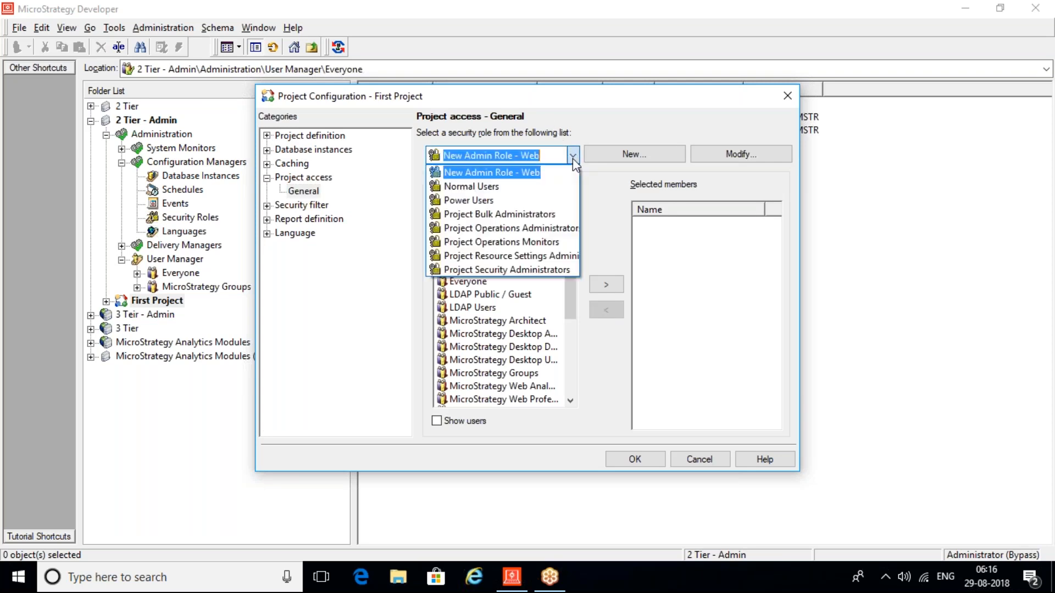
pyautogui.click(536, 200)
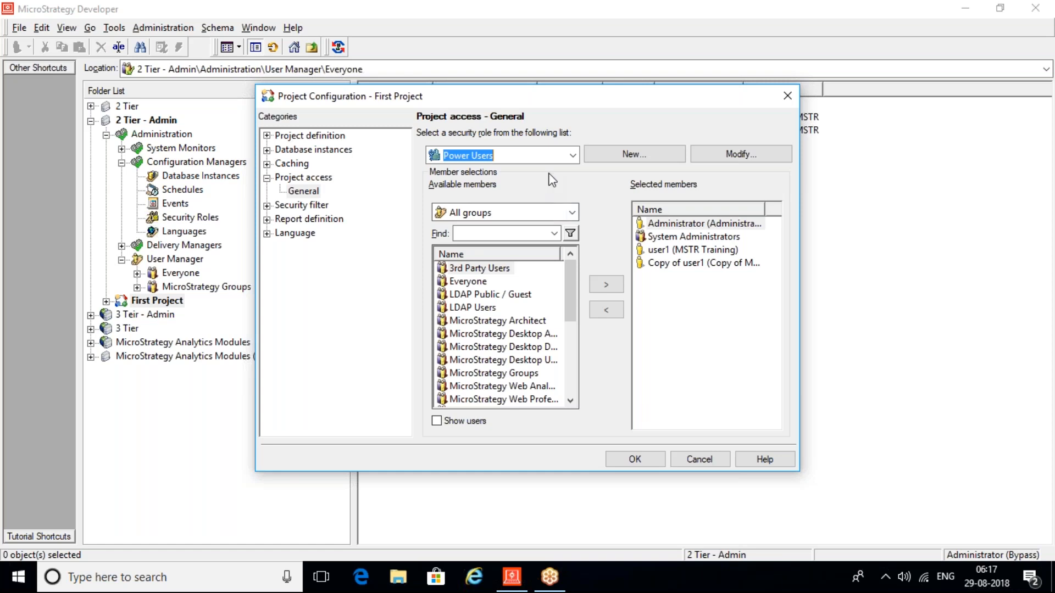
pyautogui.click(572, 156)
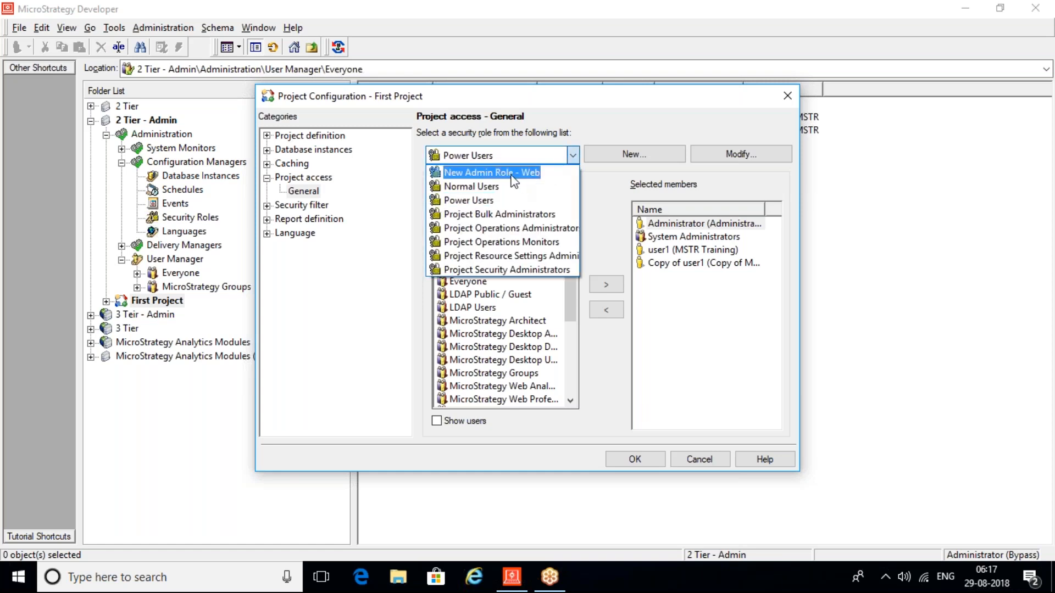
pyautogui.click(491, 172)
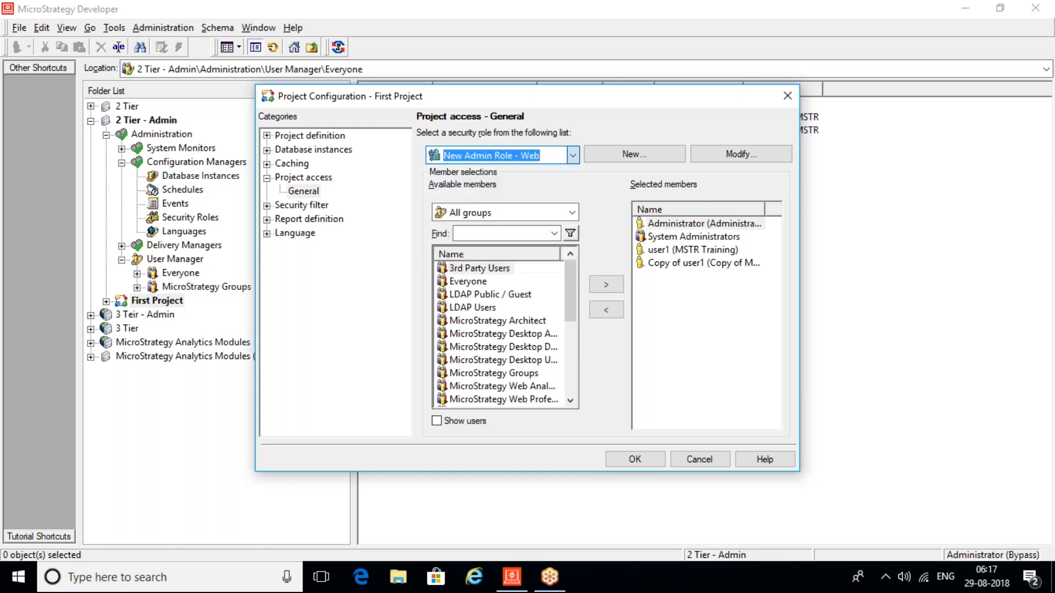
# Include users in the available members, add Copy of user1 from the Everyone group to New Admin Role - Web, and cancel the configuration.
pyautogui.click(436, 421)
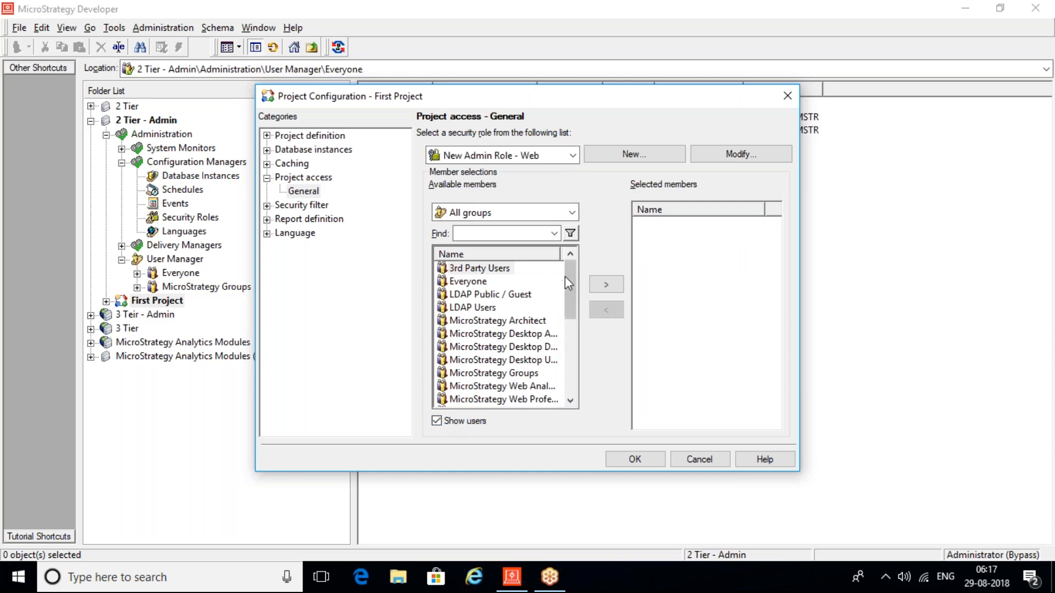
pyautogui.moveTo(568, 275)
pyautogui.mouseDown()
pyautogui.moveTo(579, 388)
pyautogui.moveTo(571, 262)
pyautogui.mouseUp()
pyautogui.doubleClick(479, 270)
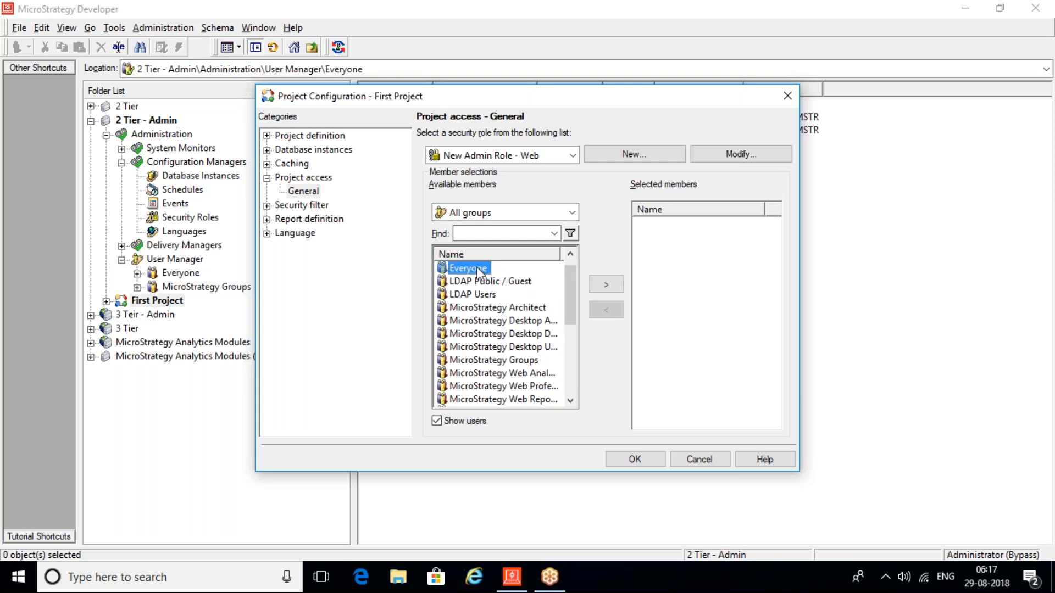
pyautogui.click(511, 281)
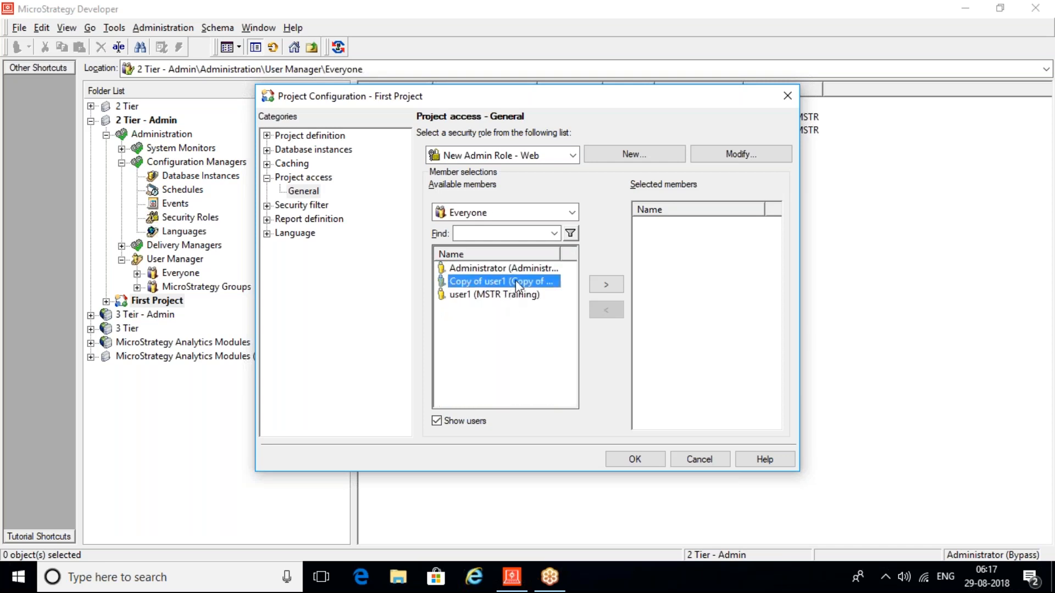
pyautogui.click(607, 283)
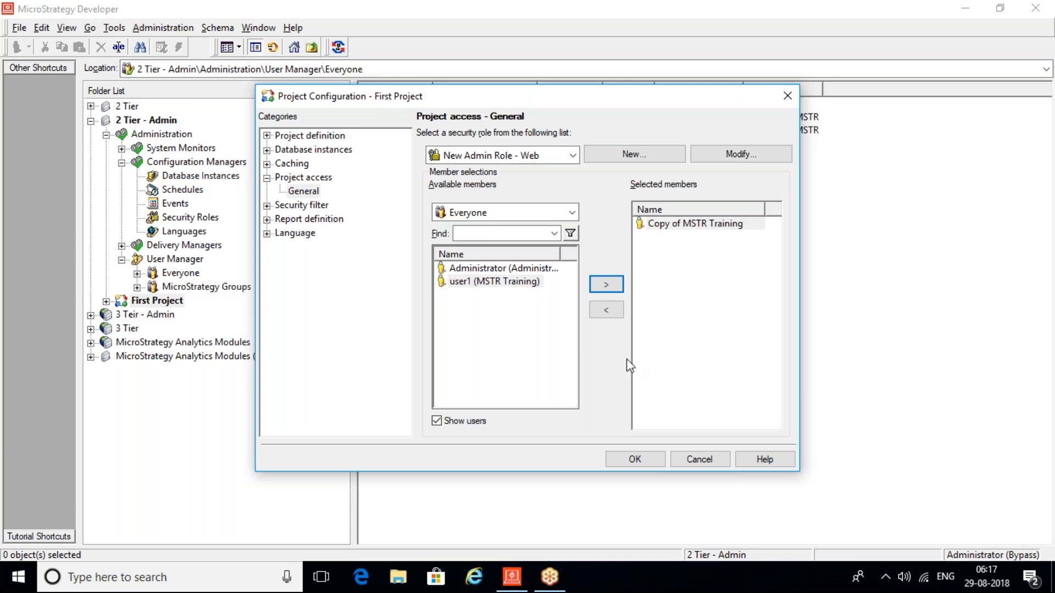
pyautogui.click(702, 465)
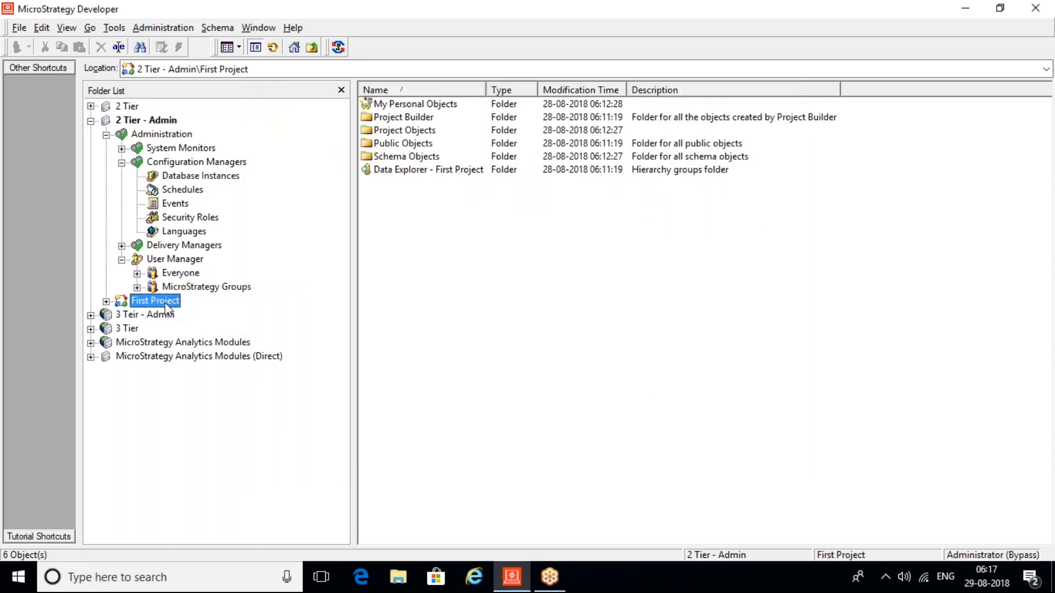
# Browse the MicroStrategy Groups in User Manager, expanding MicroStrategy Web Reporter and MicroStrategy Web Analyst down to their nested groups.
pyautogui.click(174, 259)
pyautogui.click(190, 288)
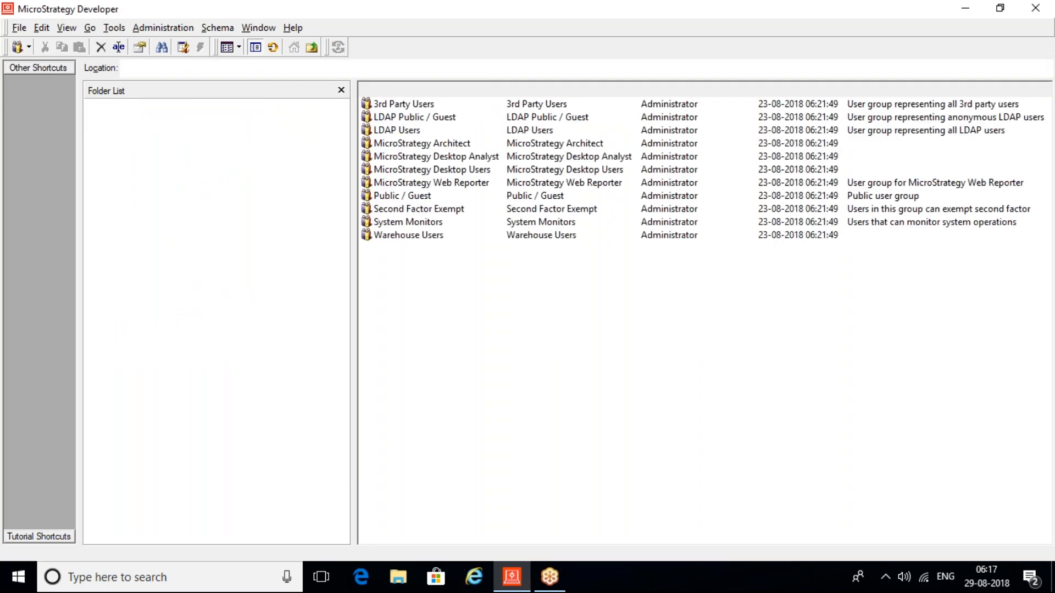
pyautogui.click(241, 384)
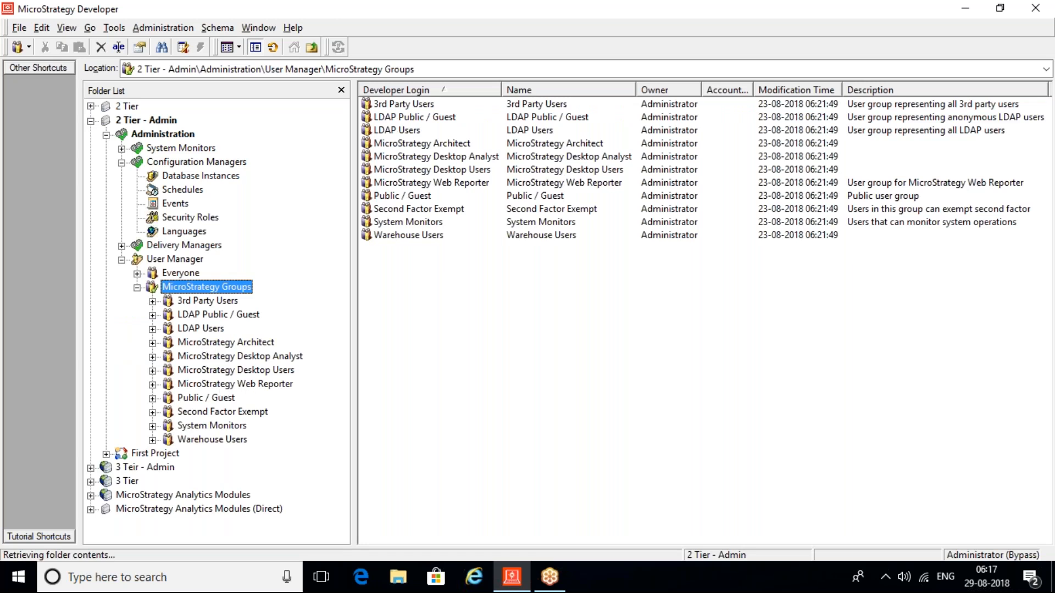
pyautogui.click(244, 386)
pyautogui.rightClick(244, 385)
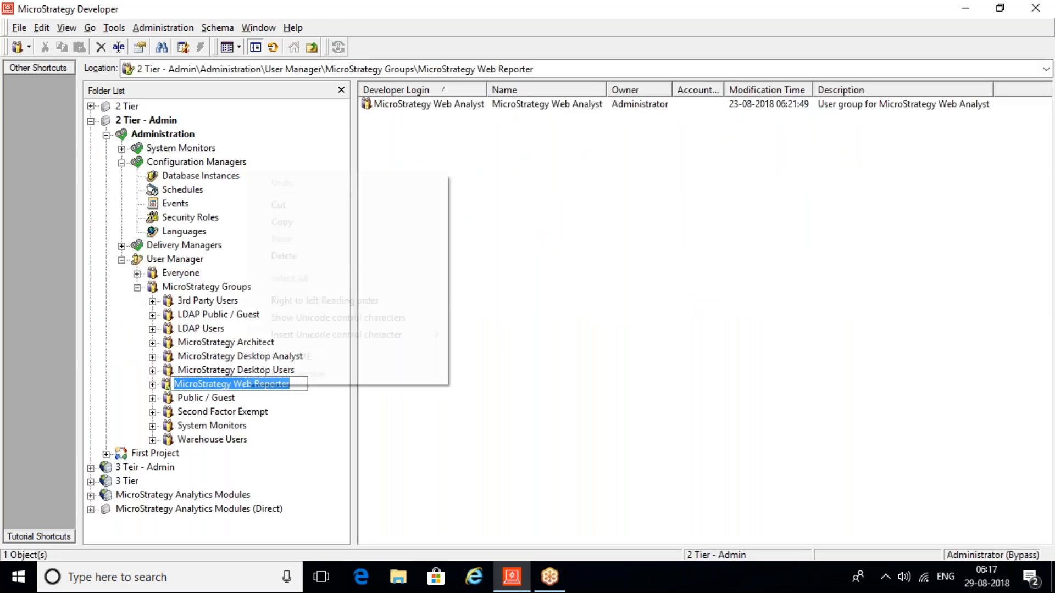
pyautogui.click(313, 427)
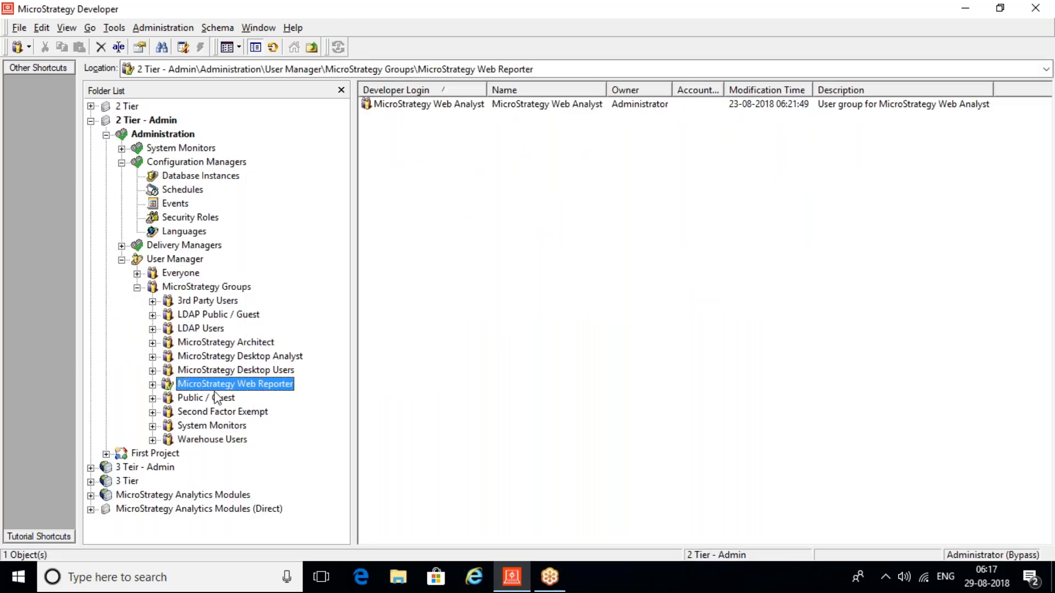
pyautogui.click(152, 384)
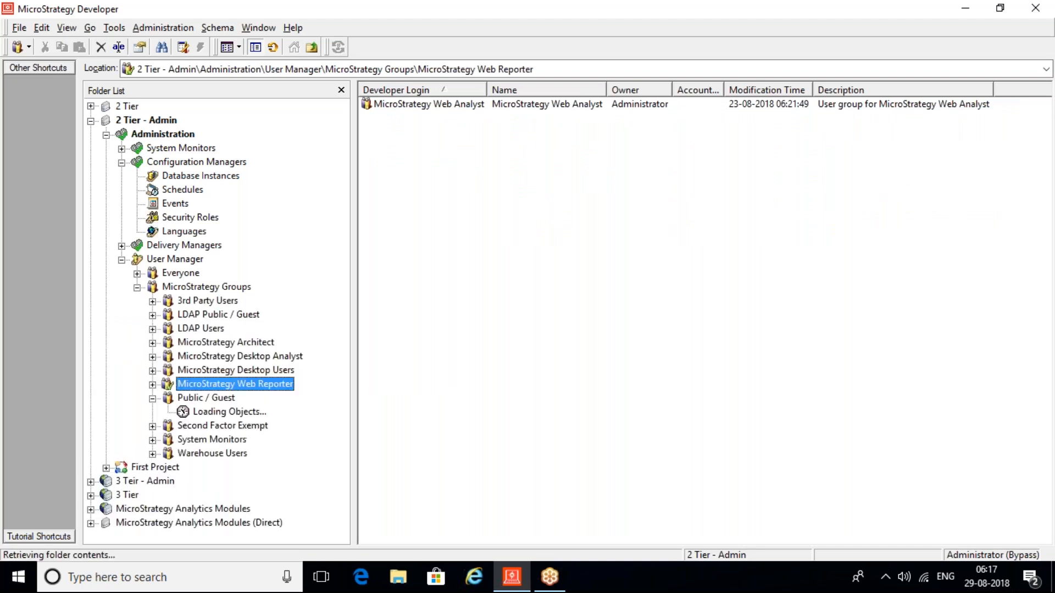
pyautogui.click(153, 384)
pyautogui.click(168, 397)
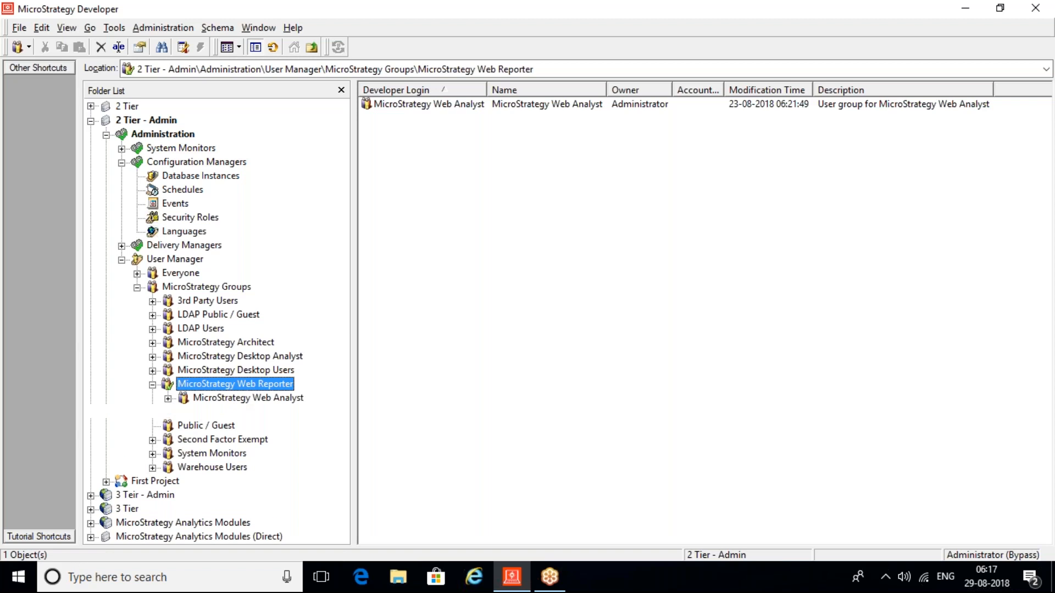
pyautogui.click(183, 412)
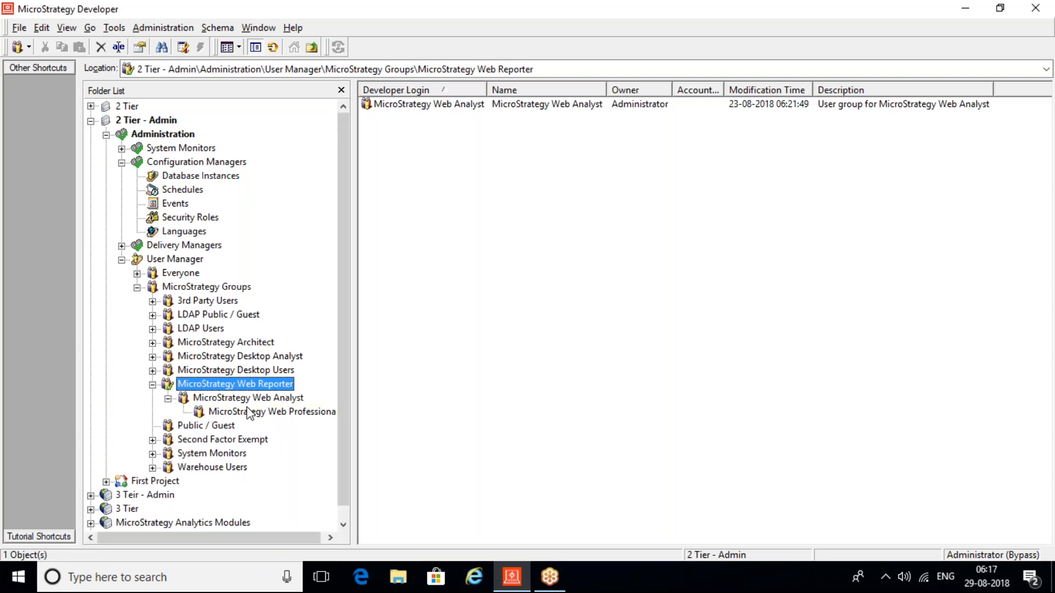
# Open the MicroStrategy Web Professional group for editing at its Project Access settings and maximize the editor.
pyautogui.rightClick(249, 412)
pyautogui.click(456, 493)
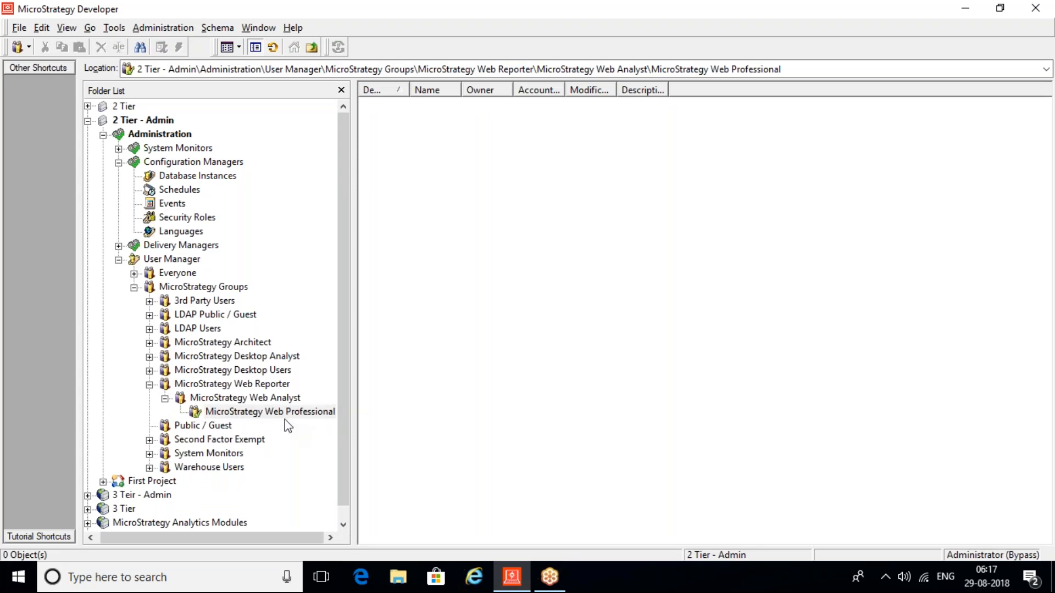
pyautogui.rightClick(284, 413)
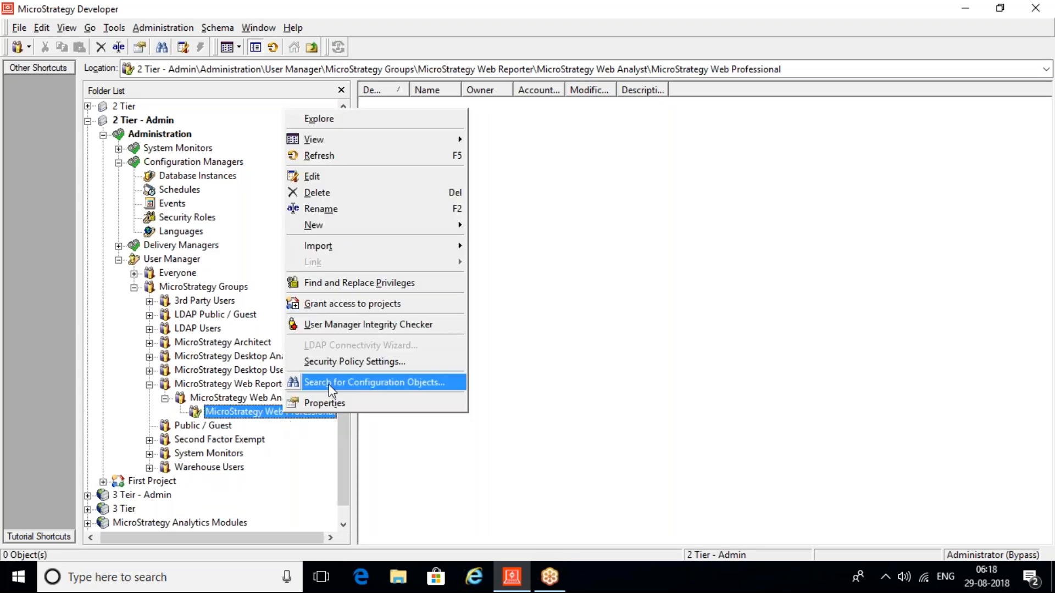
pyautogui.click(321, 176)
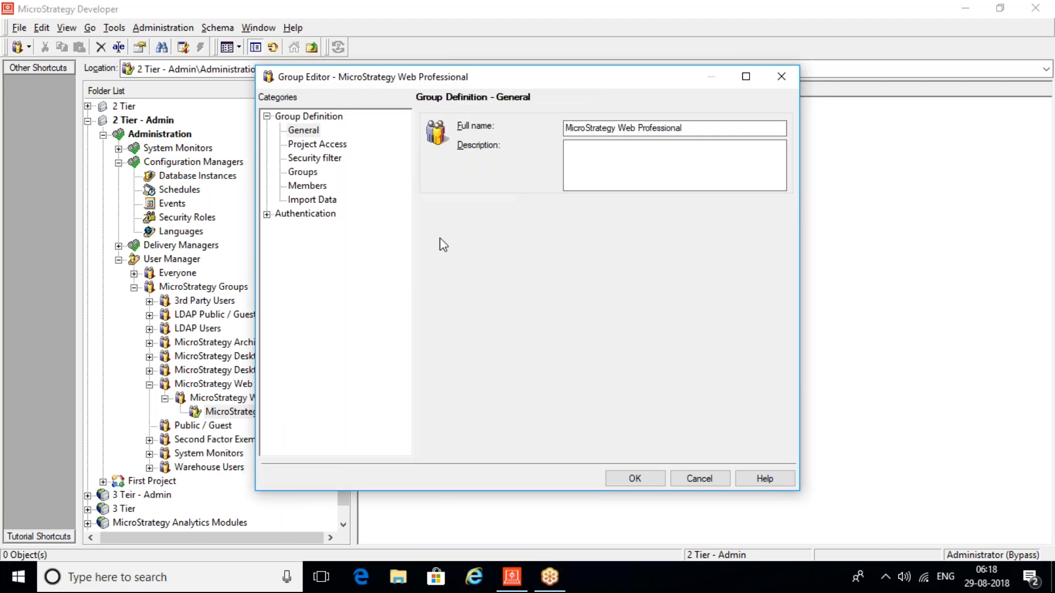
pyautogui.click(328, 147)
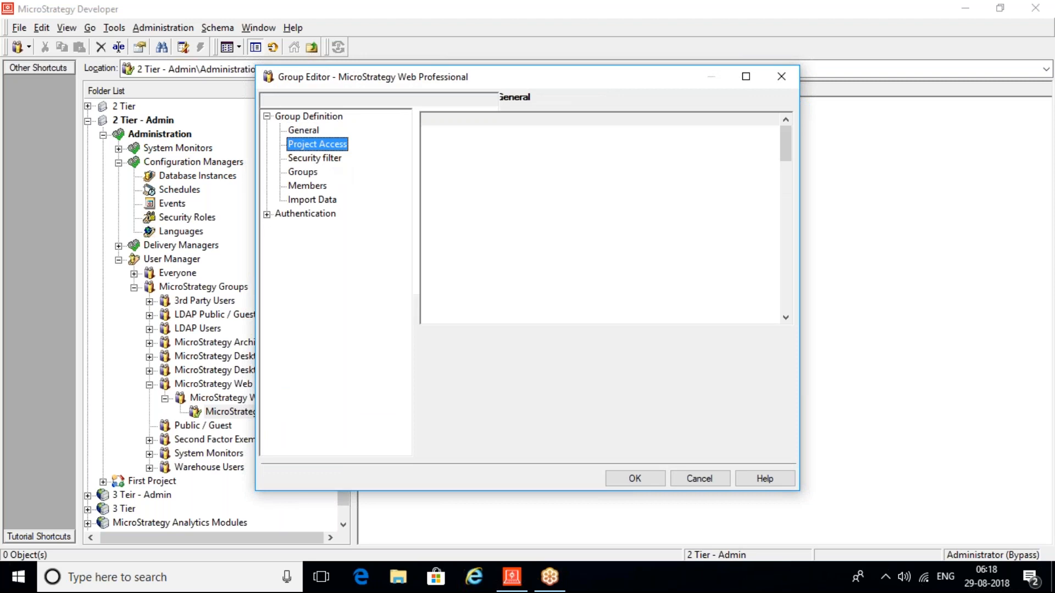
pyautogui.click(746, 77)
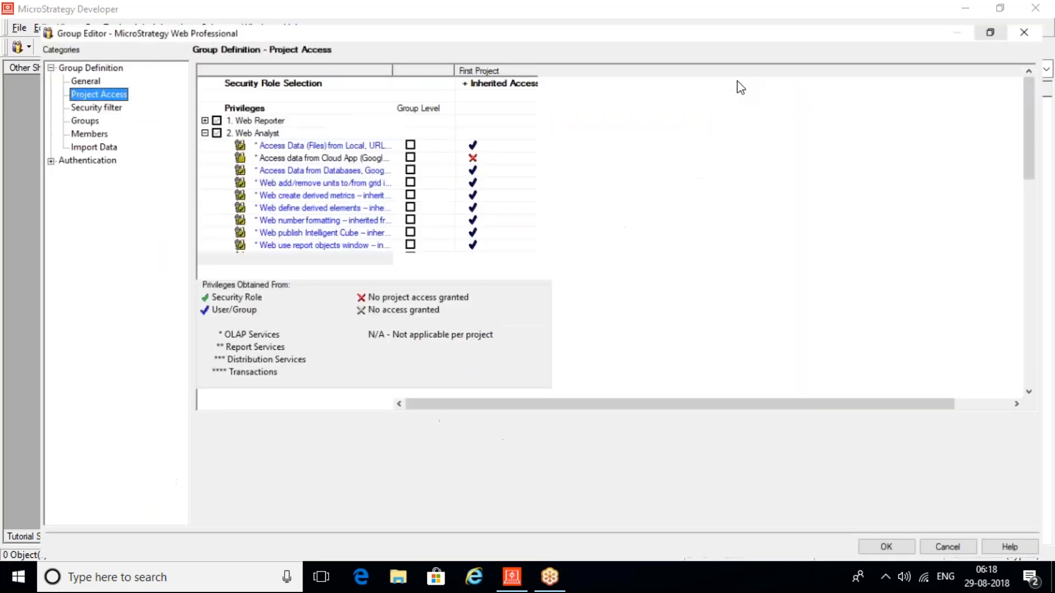
# Assign New Admin Role - Web to the group for First Project, widen the project column, and close the editor without saving.
pyautogui.click(483, 66)
pyautogui.click(485, 64)
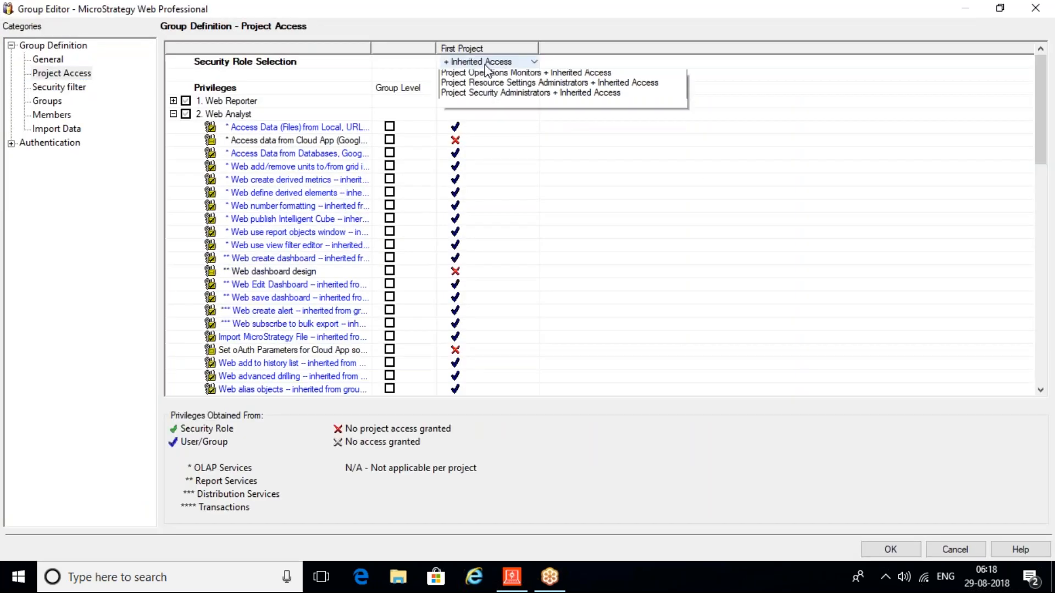
pyautogui.click(483, 86)
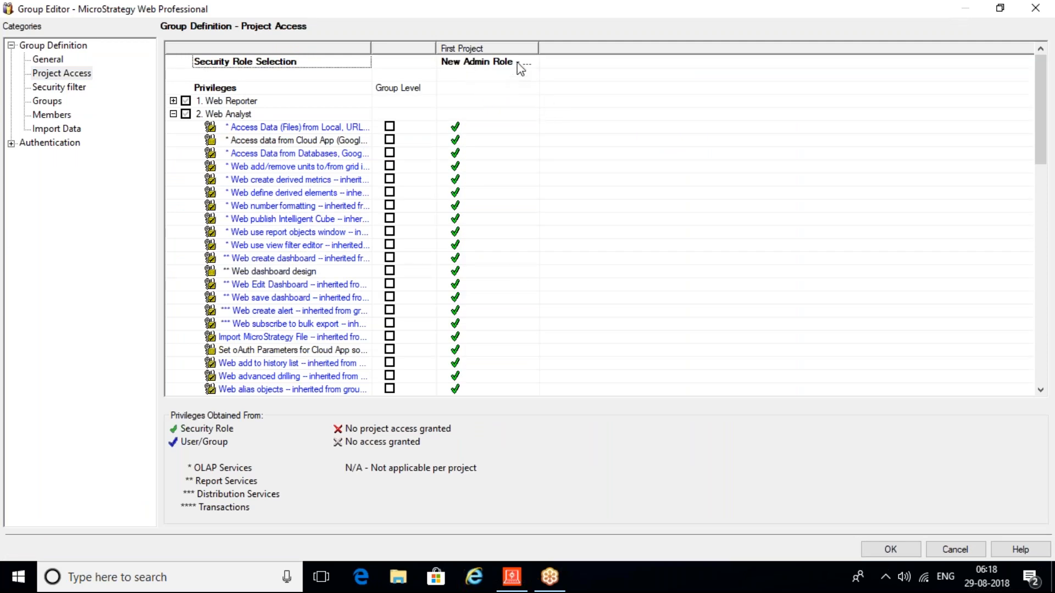
pyautogui.moveTo(550, 44); pyautogui.dragTo(621, 42)
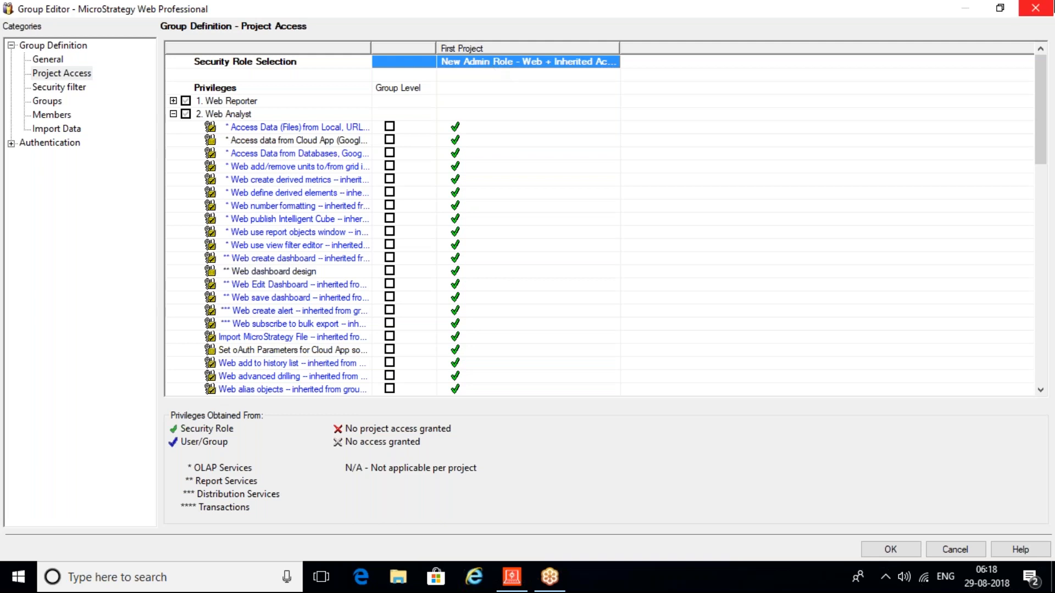
pyautogui.click(1036, 8)
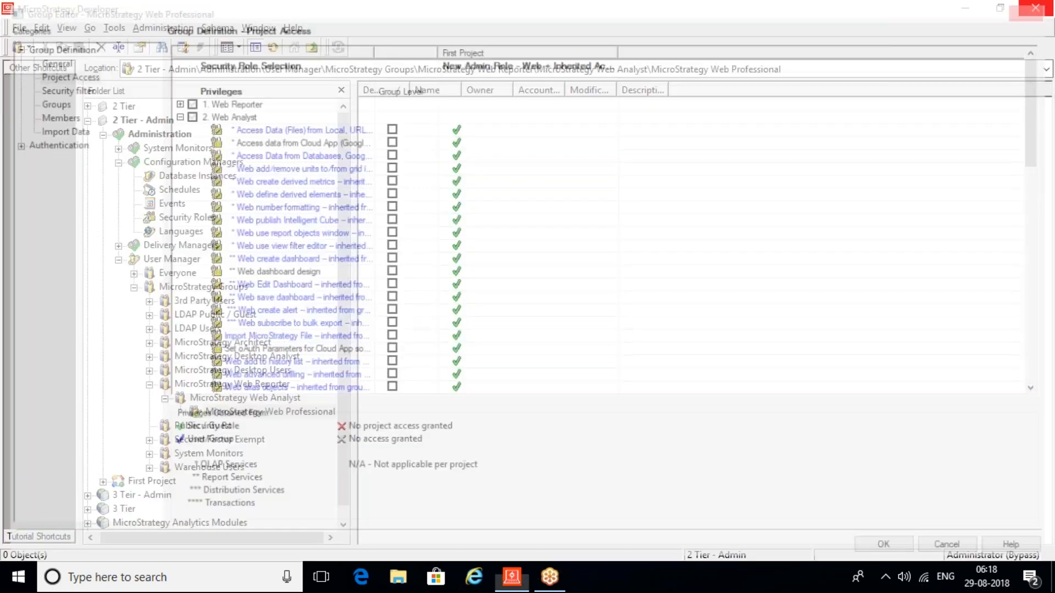
pyautogui.click(538, 341)
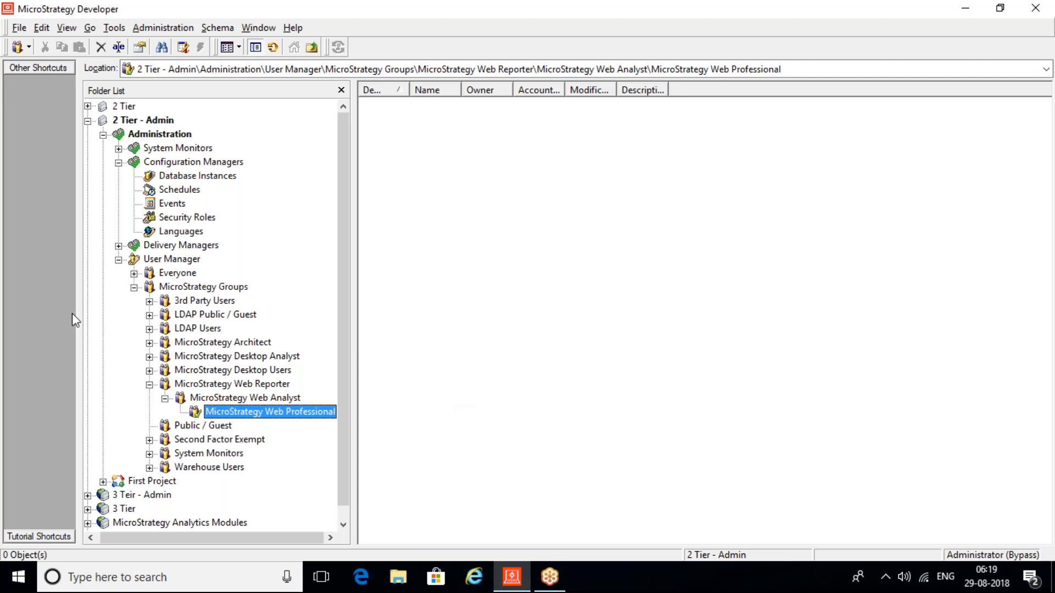
# Collapse User Manager and Configuration Managers, review System Monitors, and collapse the 2 Tier - Admin project source.
pyautogui.click(118, 260)
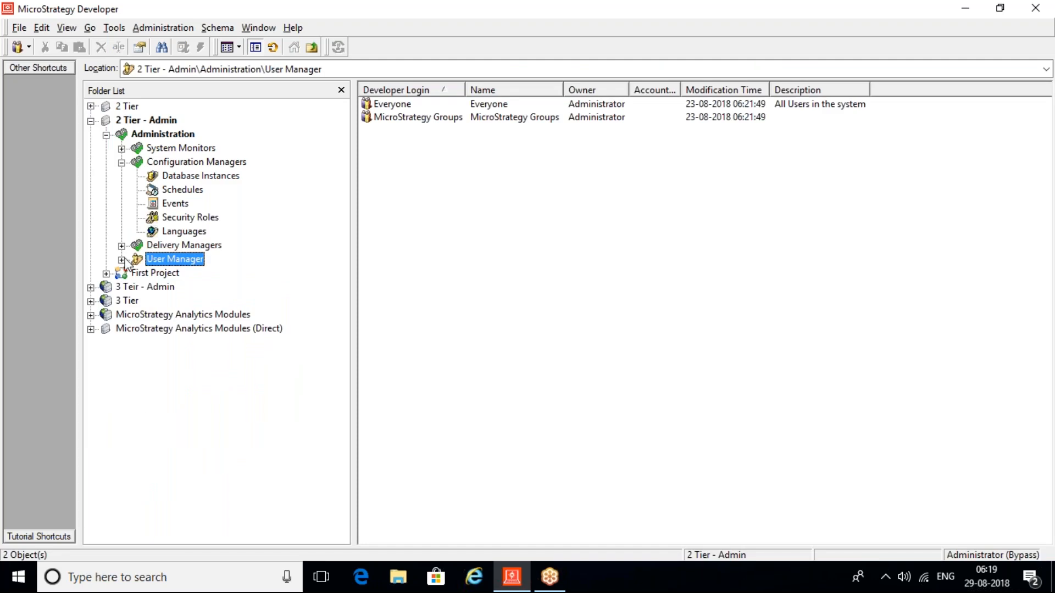
pyautogui.click(122, 163)
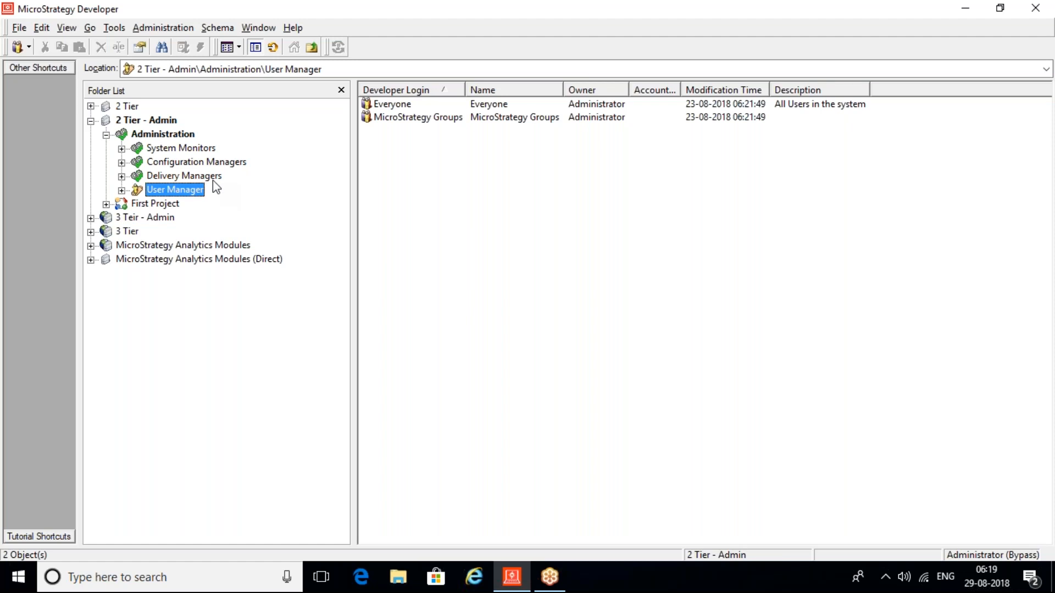
pyautogui.click(122, 149)
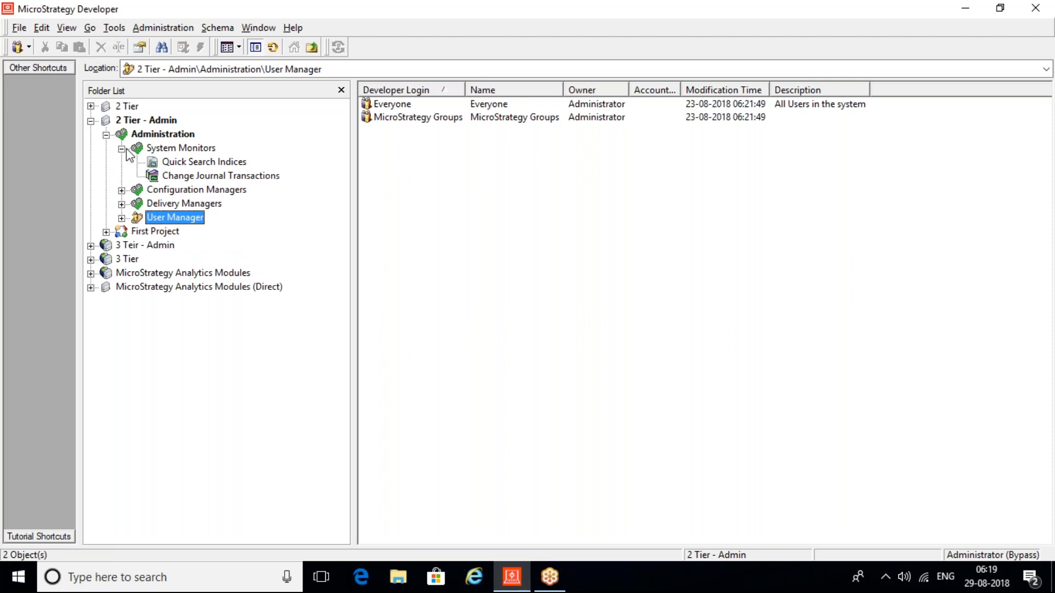
pyautogui.click(92, 121)
pyautogui.click(91, 121)
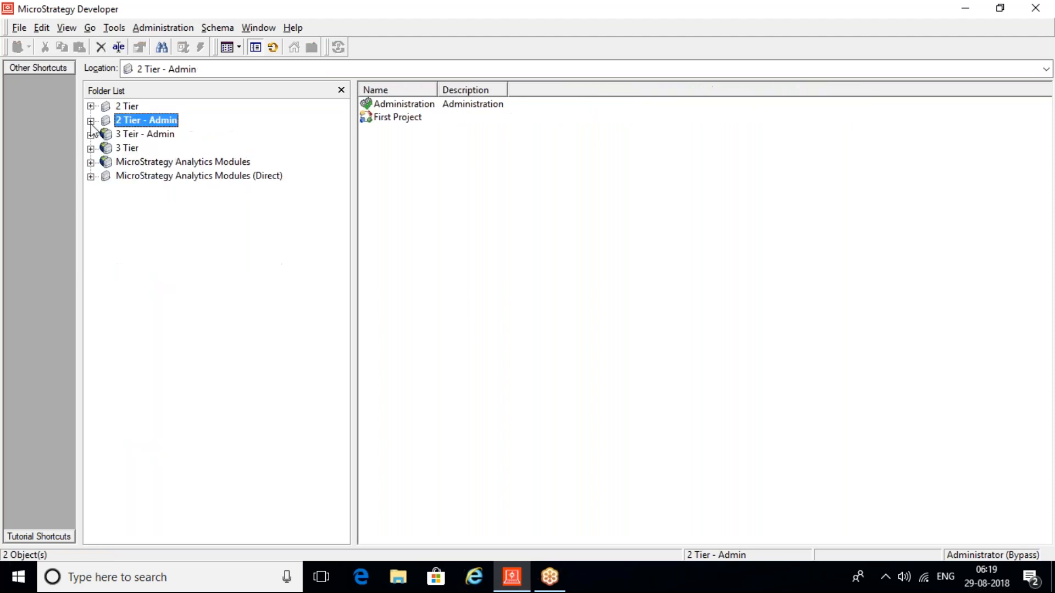
# Try to log in to the 3 Teir - Admin project source with the login ID administrator.
pyautogui.doubleClick(117, 135)
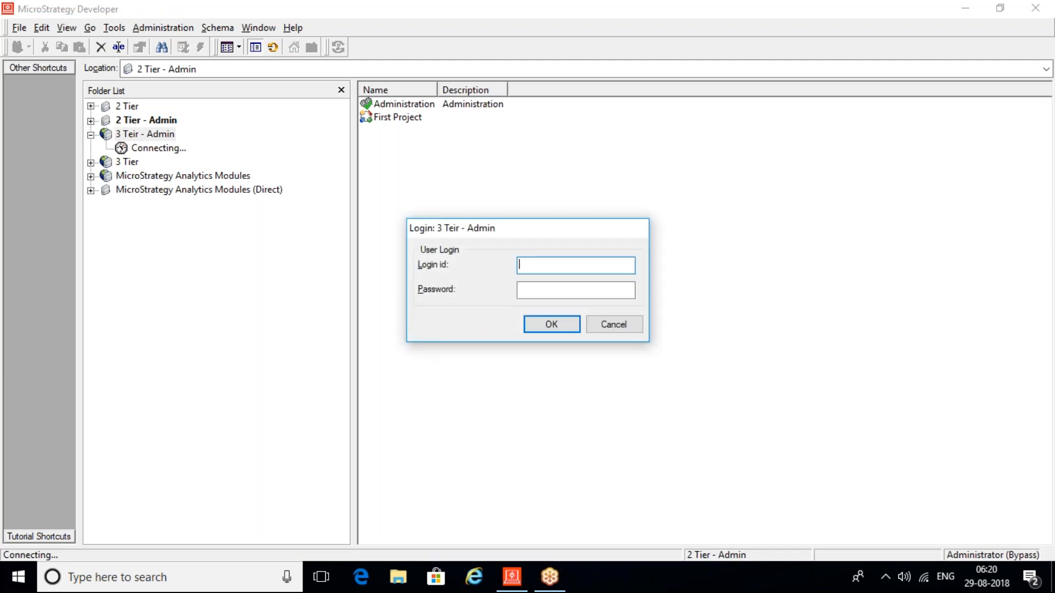
pyautogui.write('administrator')
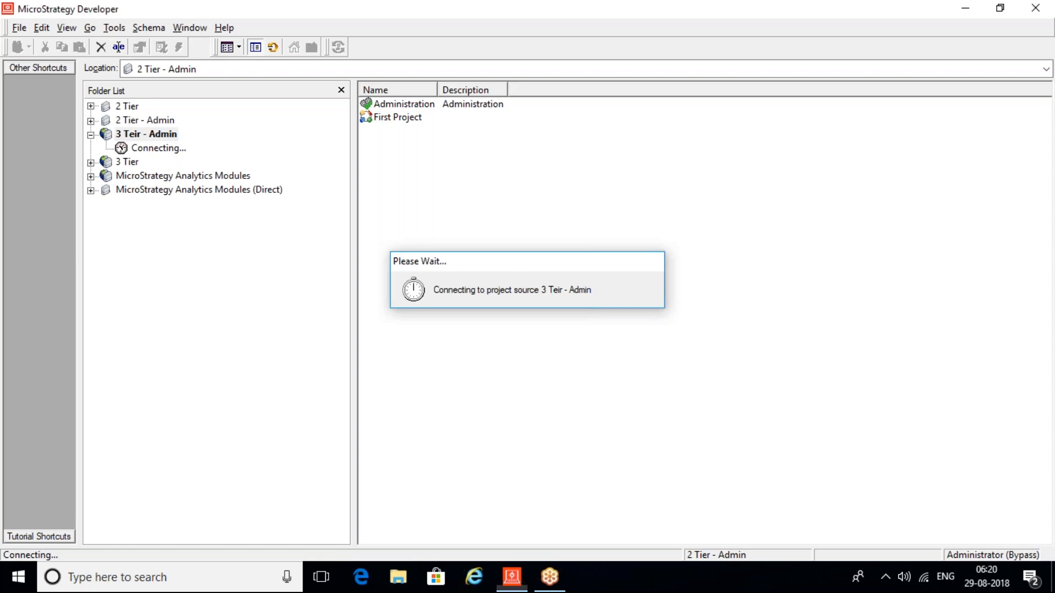
pyautogui.press('Return')
# Try to connect to the MicroStrategy Analytics Modules project source as administrator with no password, and dismiss the message.
pyautogui.doubleClick(167, 163)
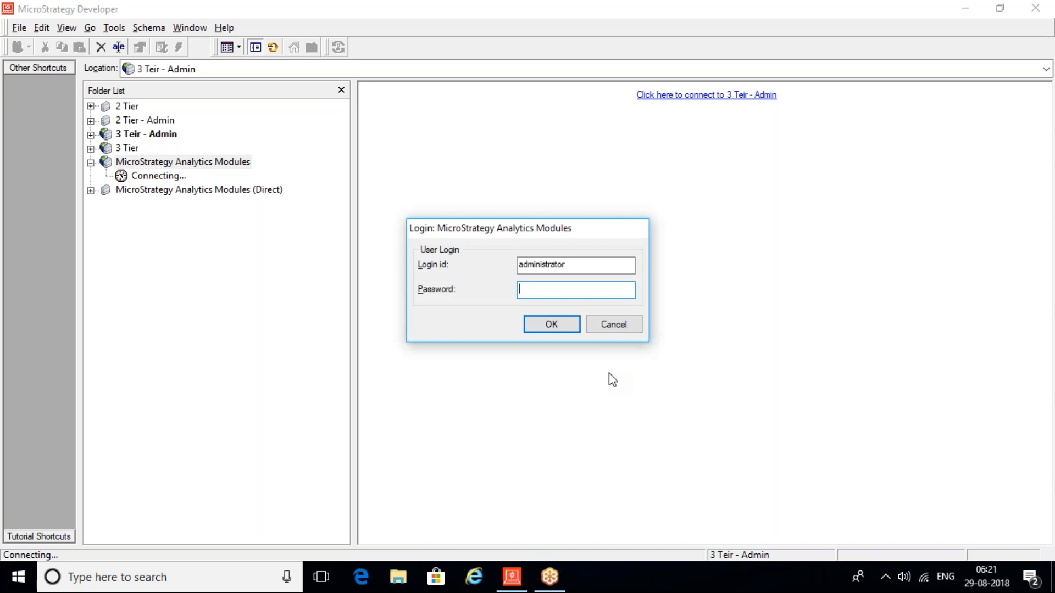
pyautogui.press('Return')
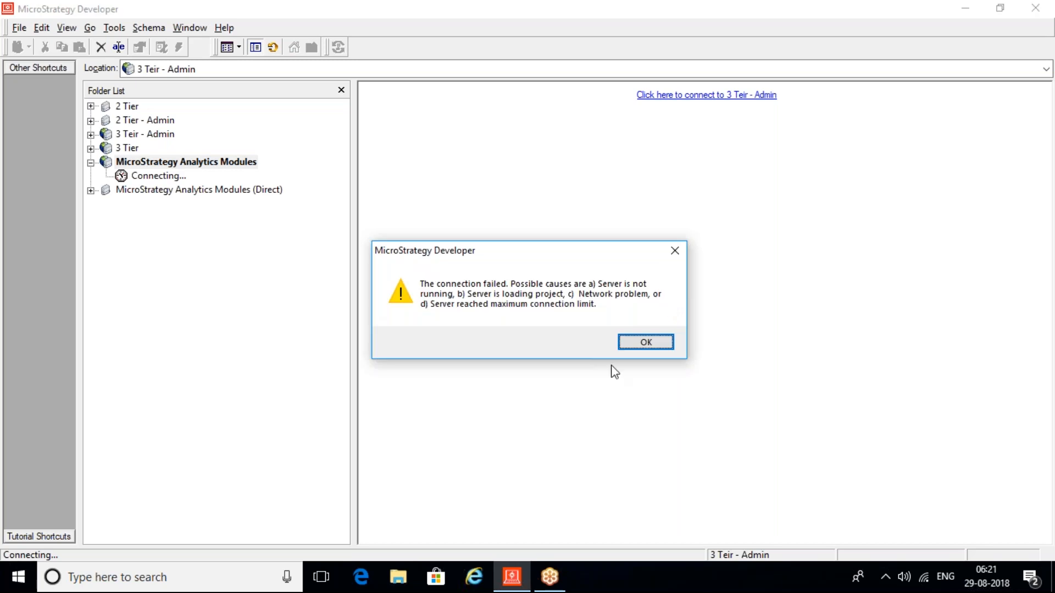
pyautogui.click(646, 341)
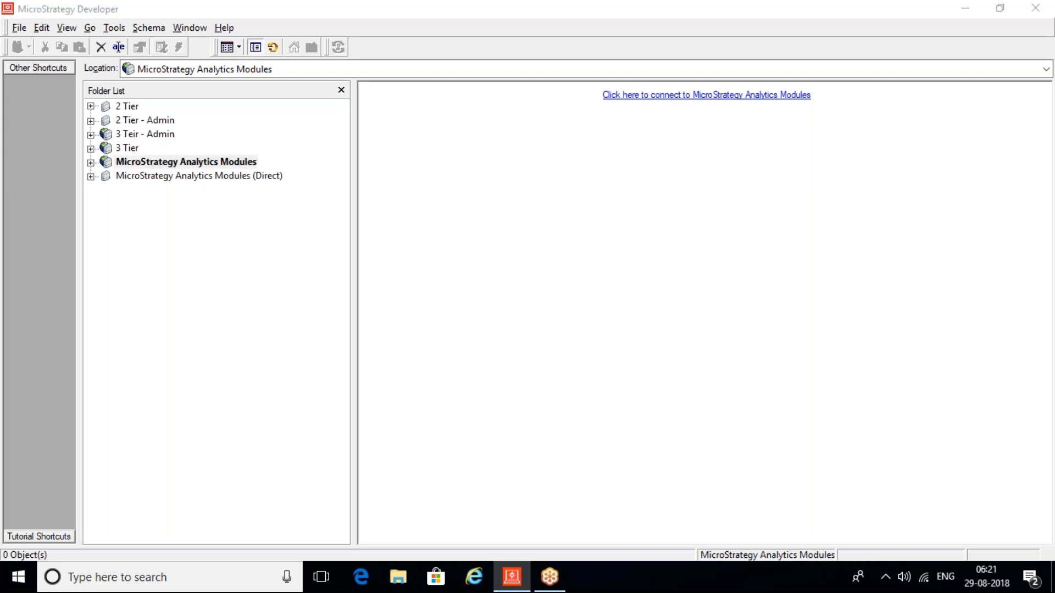
# Switch to MicroStrategy Service Manager, start the MicroStrategy Intelligence Server service, and minimize the window.
pyautogui.write('serv')
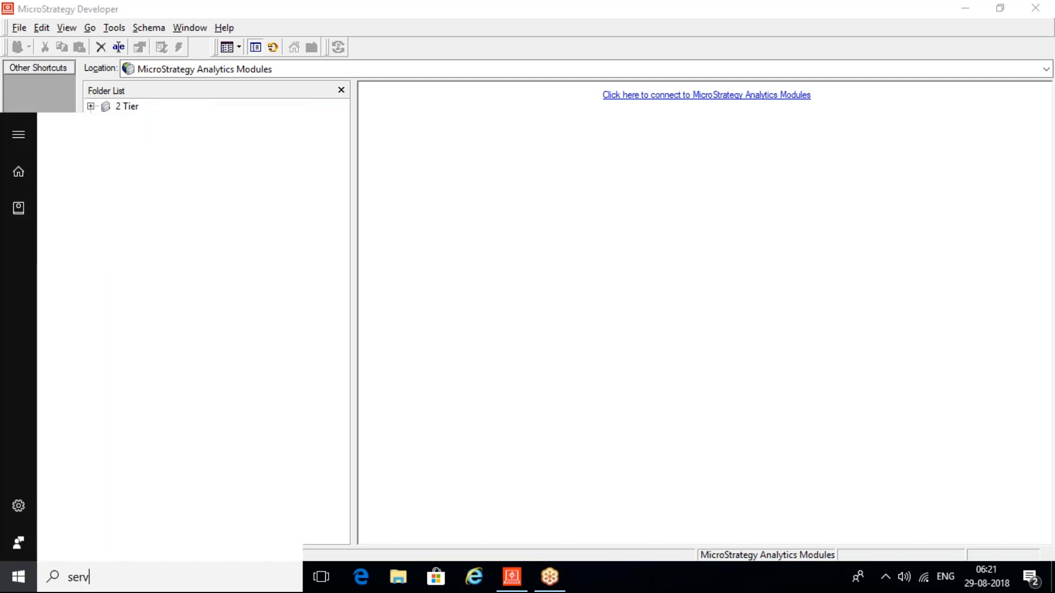
pyautogui.write('ice')
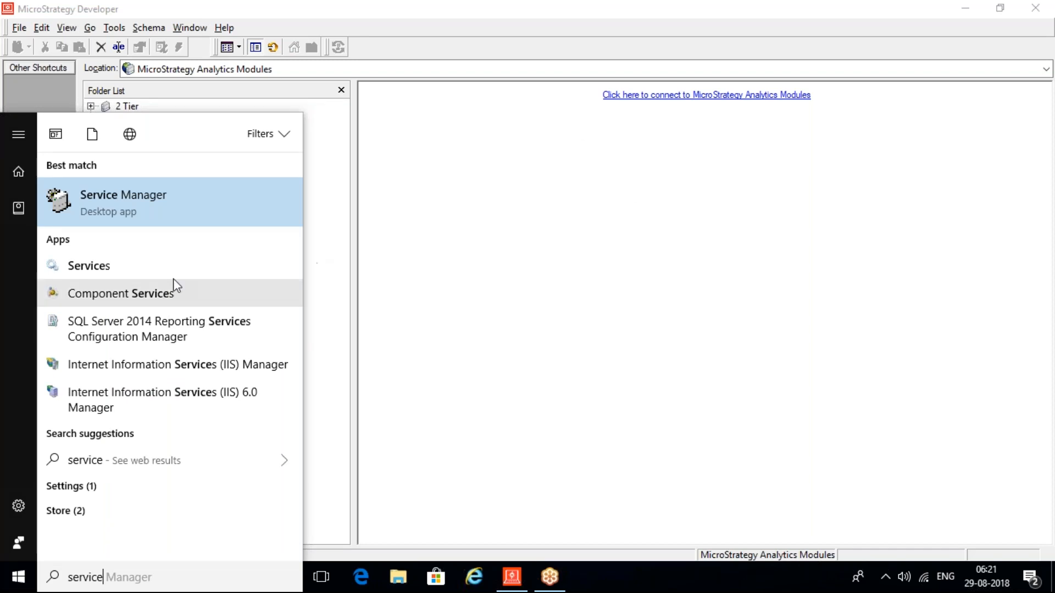
pyautogui.click(95, 209)
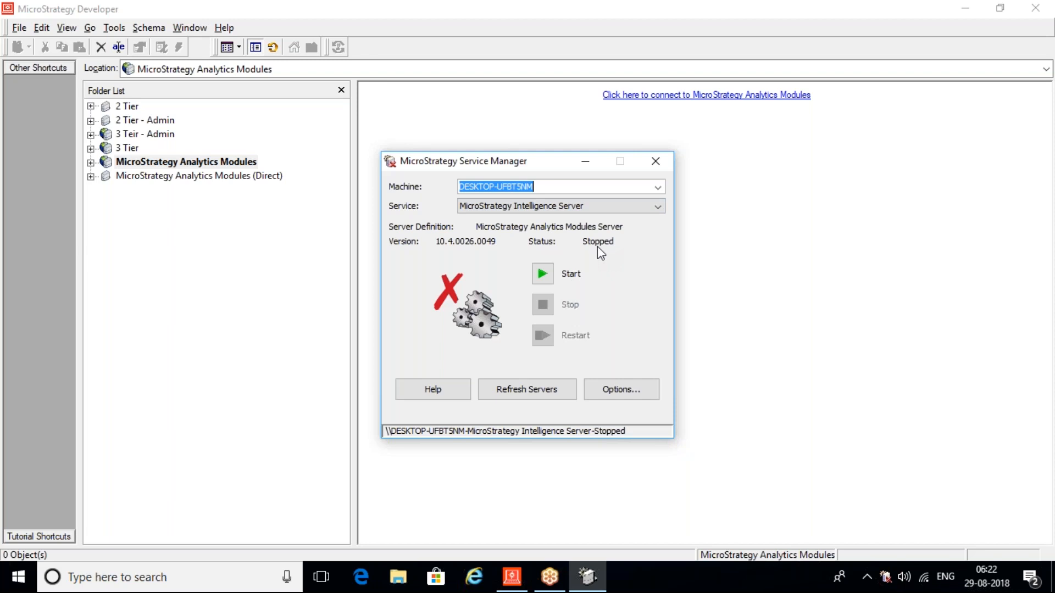
pyautogui.click(544, 274)
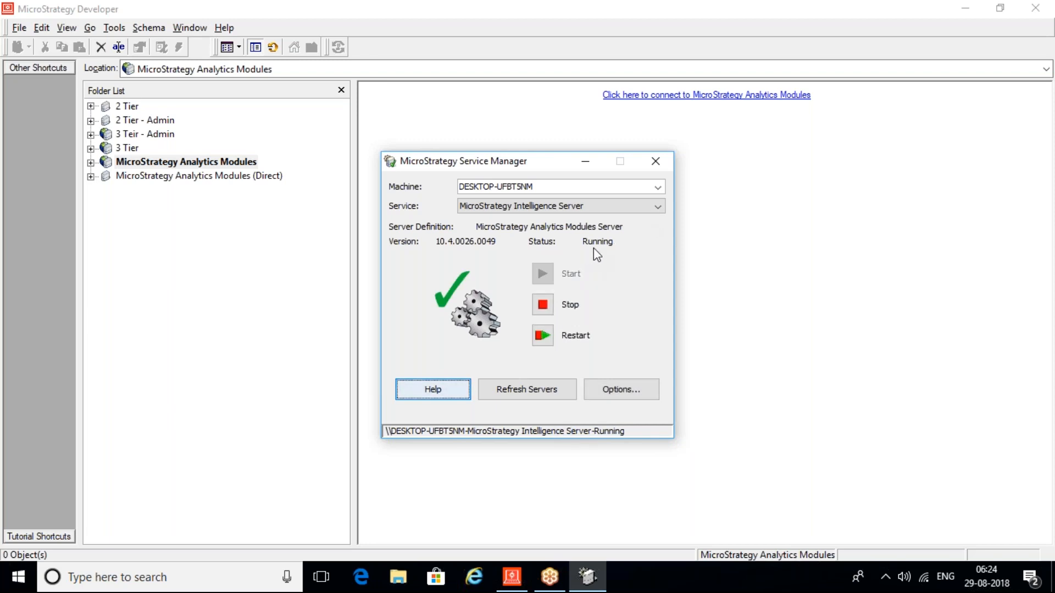
pyautogui.click(584, 161)
# Log in to the MicroStrategy Analytics Modules project source and open Project under Administration's System Administration.
pyautogui.doubleClick(177, 163)
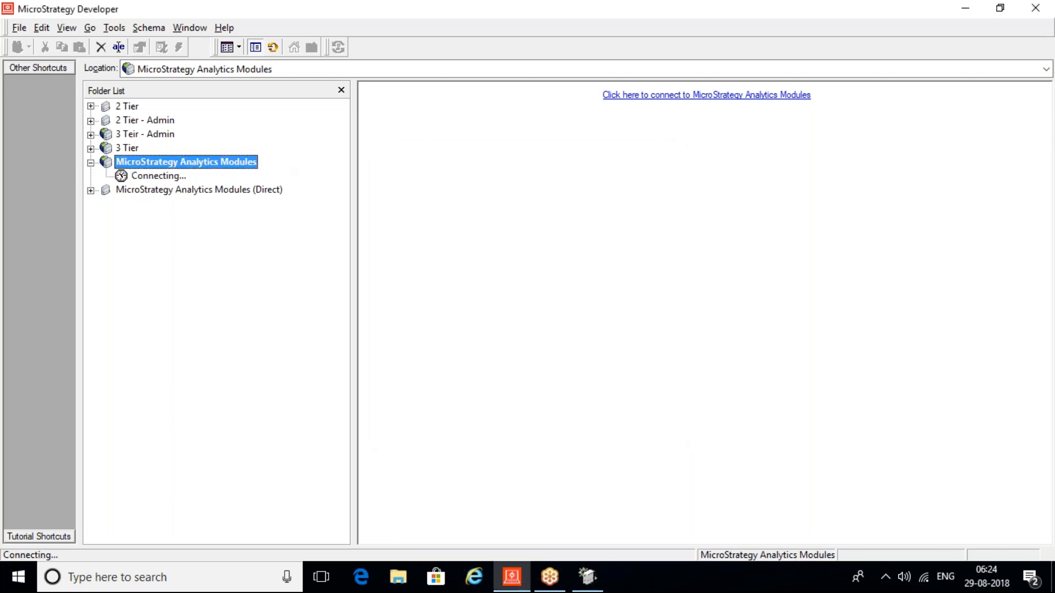
pyautogui.click(552, 326)
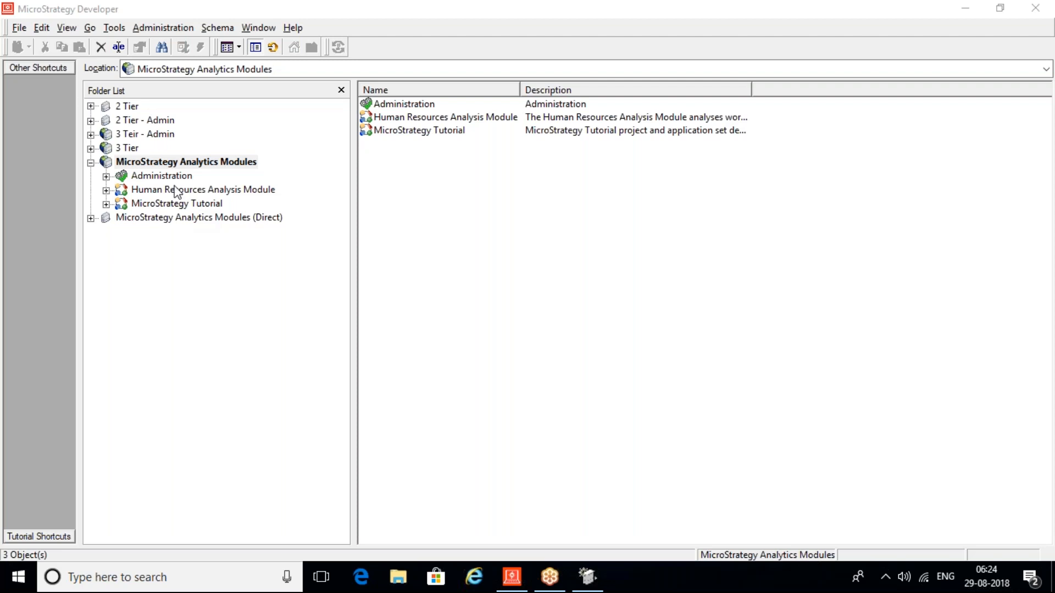
pyautogui.click(152, 174)
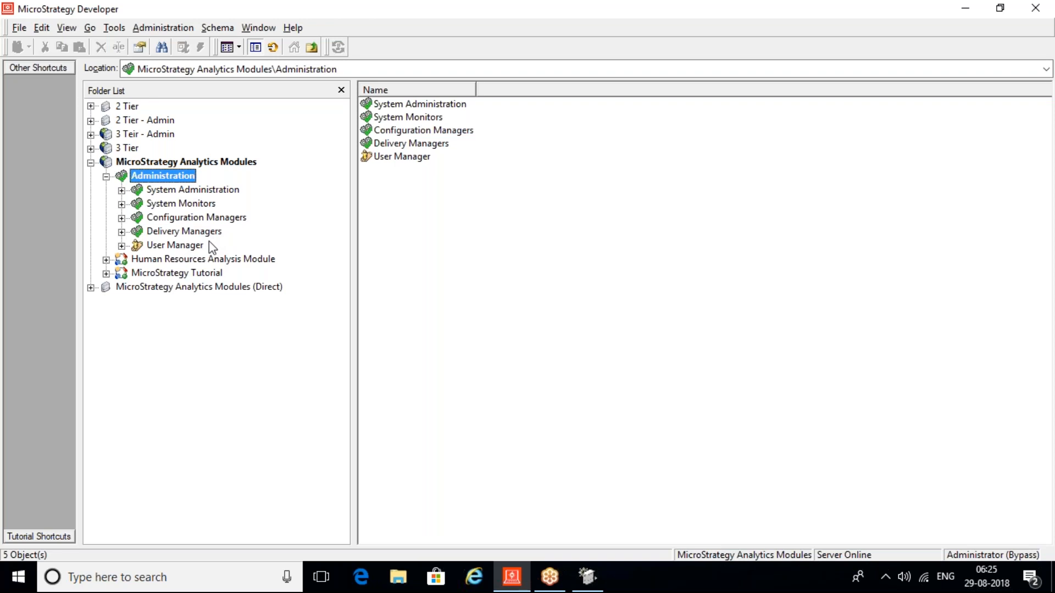
pyautogui.click(186, 192)
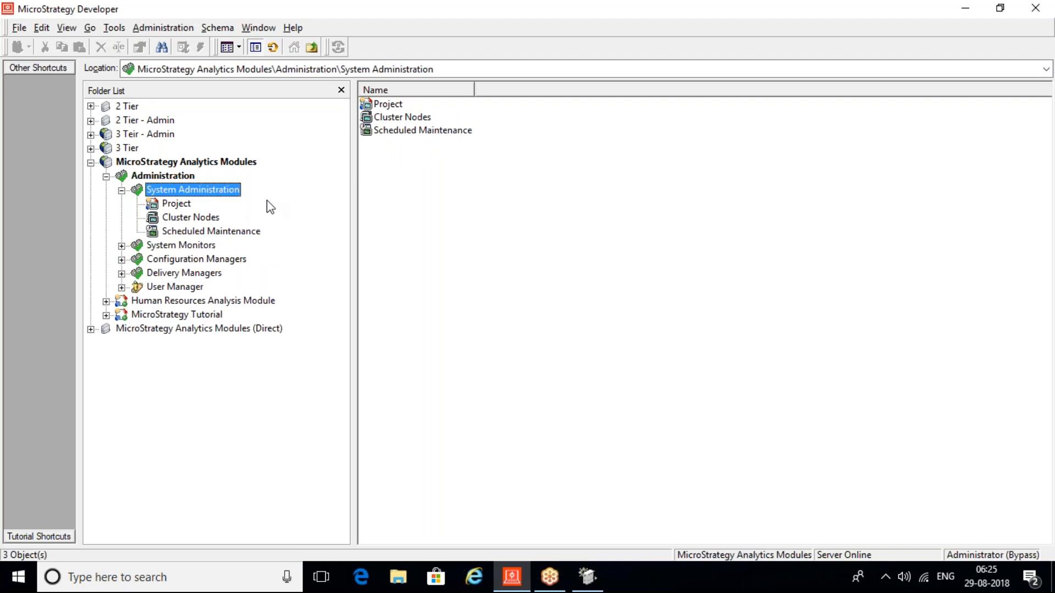
pyautogui.press('Down')
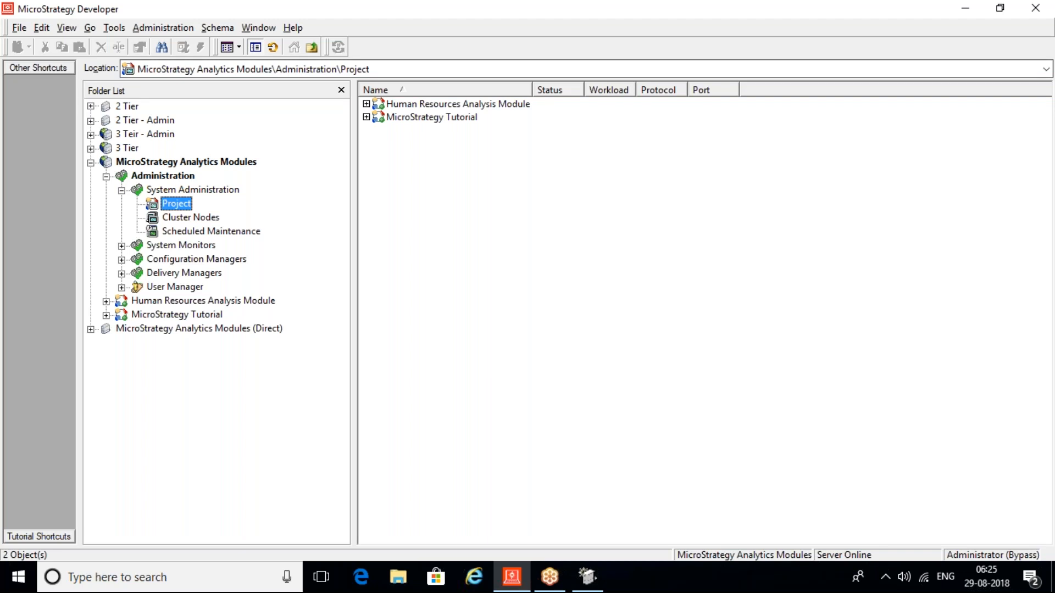
# Unload the Human Resources Analysis Module project from the server and confirm the request.
pyautogui.click(366, 104)
pyautogui.click(366, 131)
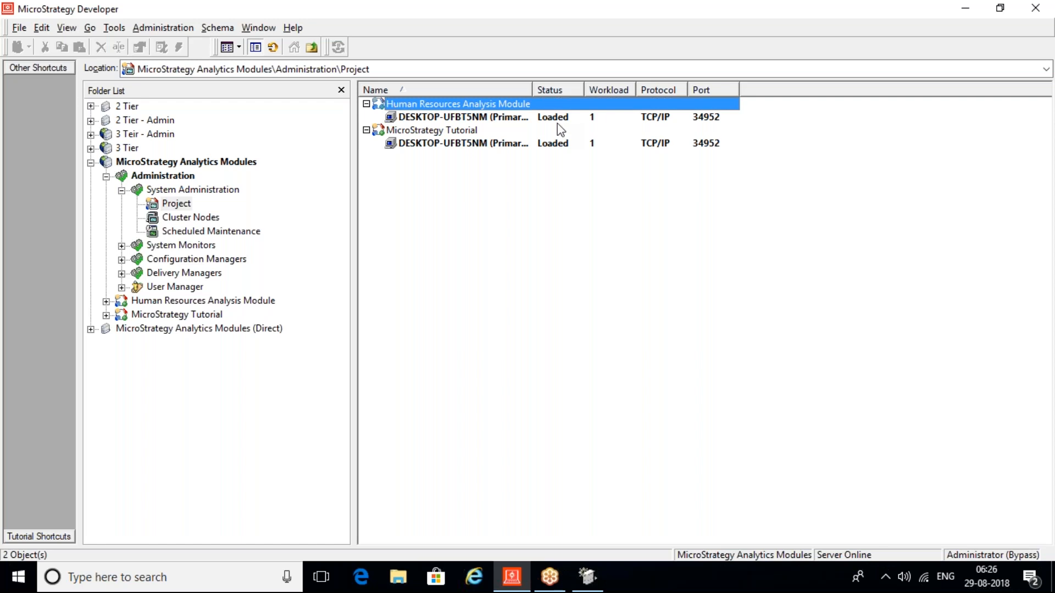
pyautogui.rightClick(443, 104)
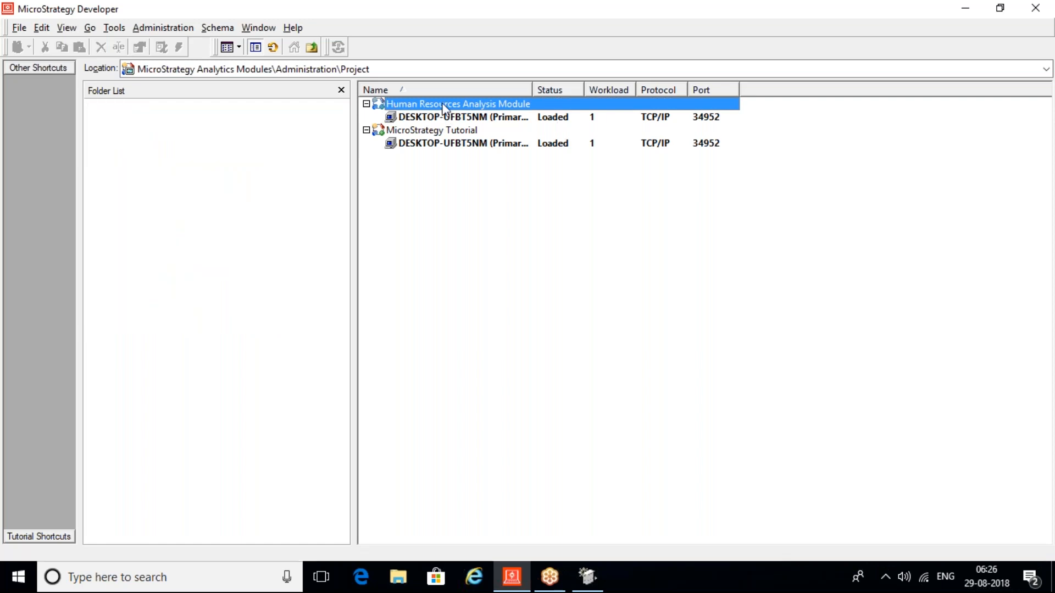
pyautogui.click(404, 296)
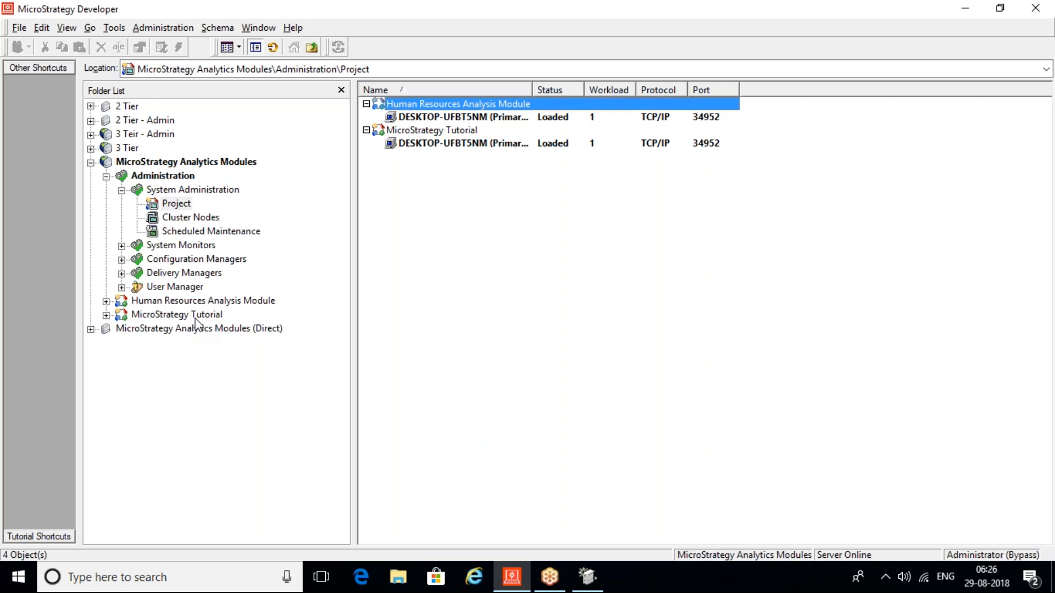
pyautogui.rightClick(459, 106)
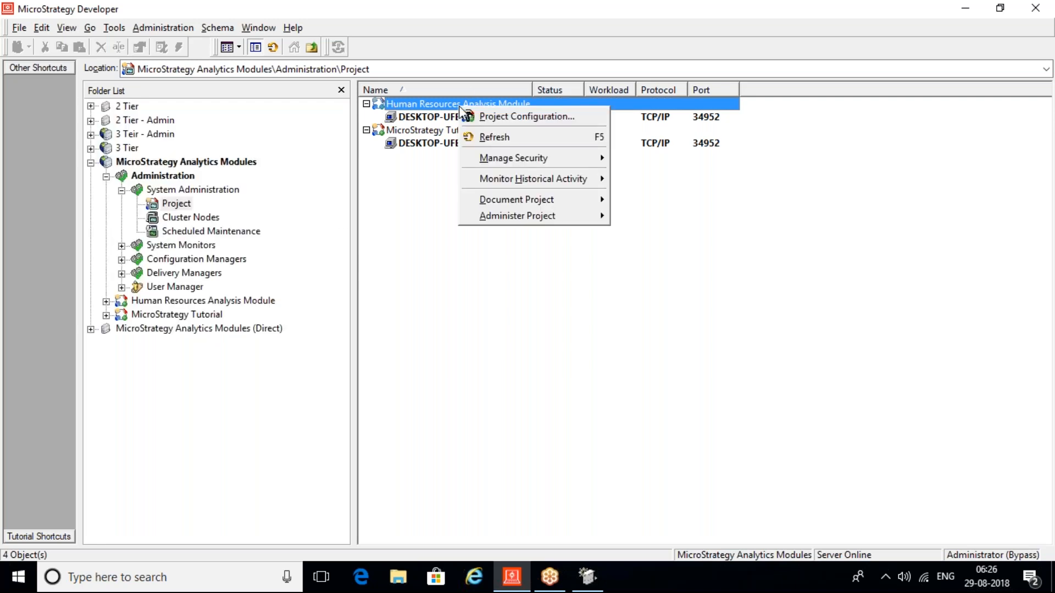
pyautogui.moveTo(579, 217)
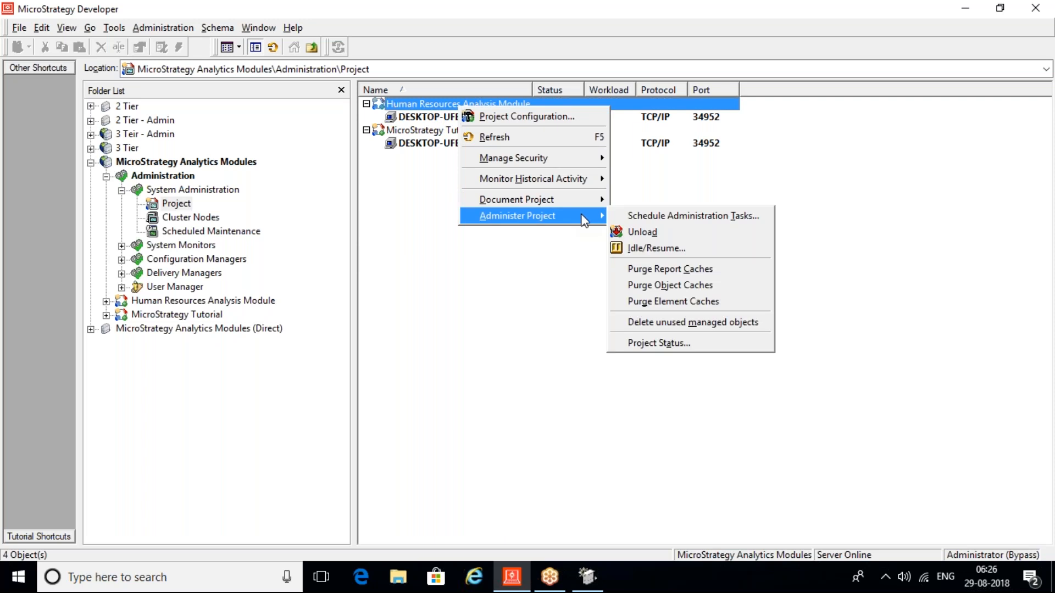
pyautogui.click(685, 233)
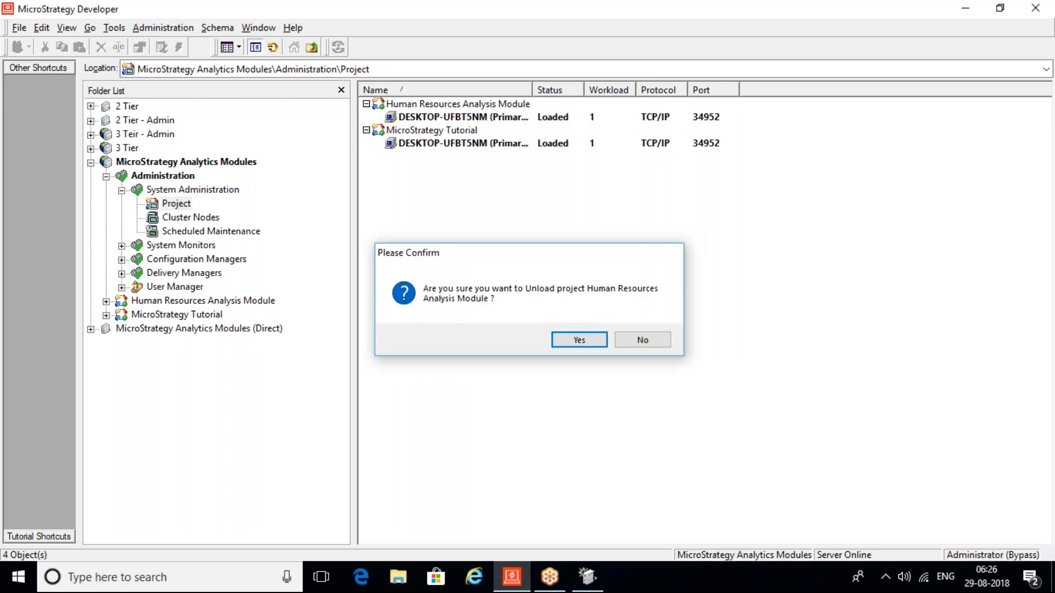
pyautogui.press('Return')
pyautogui.press('Return')
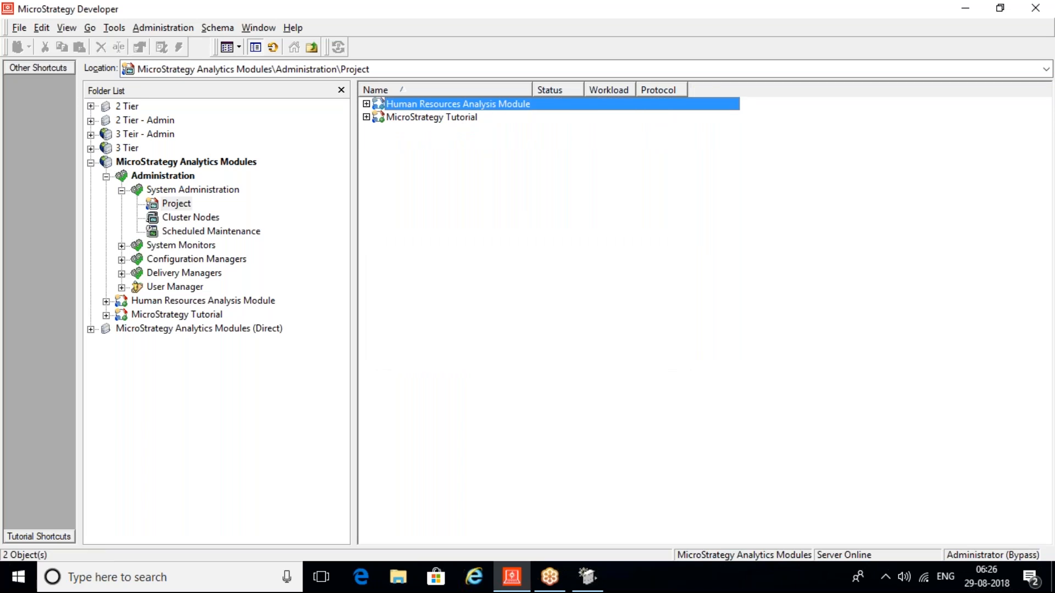
# Check the MicroStrategy Analytics Modules folder list, then load the Human Resources Analysis Module project again from System Administration's Project view.
pyautogui.click(106, 176)
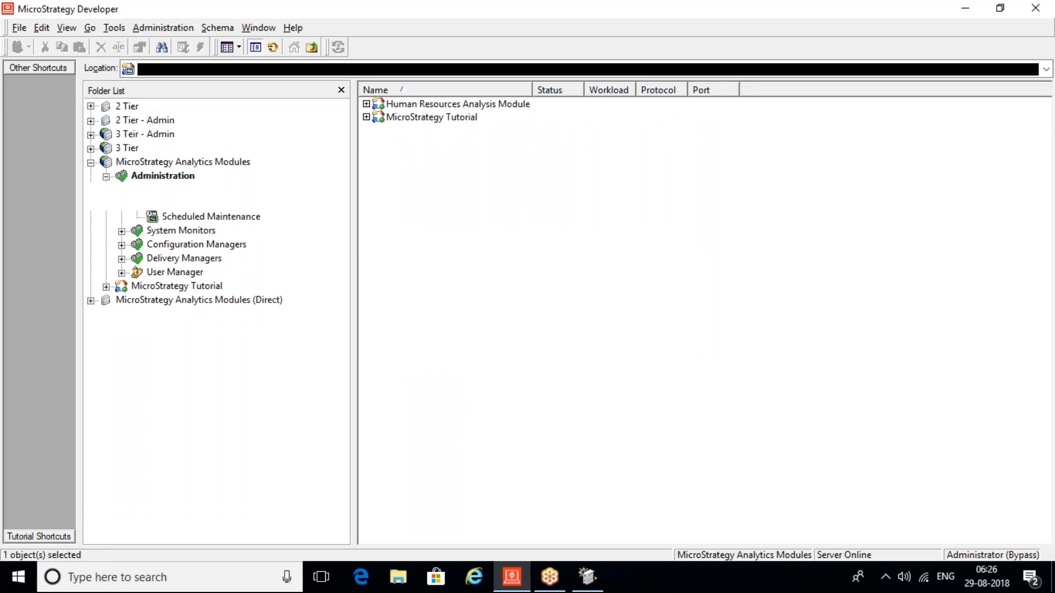
pyautogui.click(168, 190)
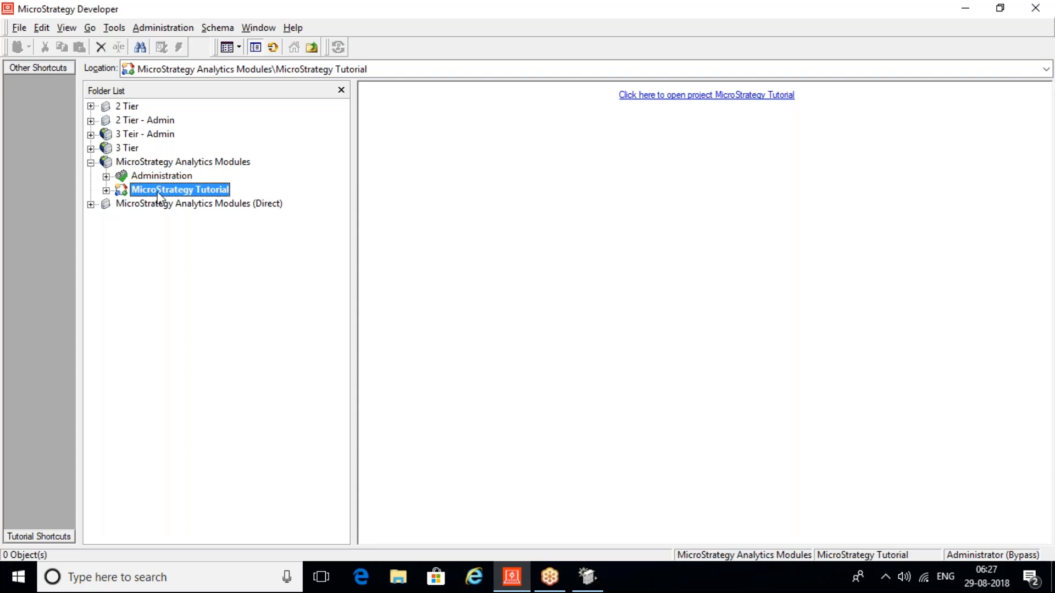
pyautogui.click(106, 177)
pyautogui.click(174, 204)
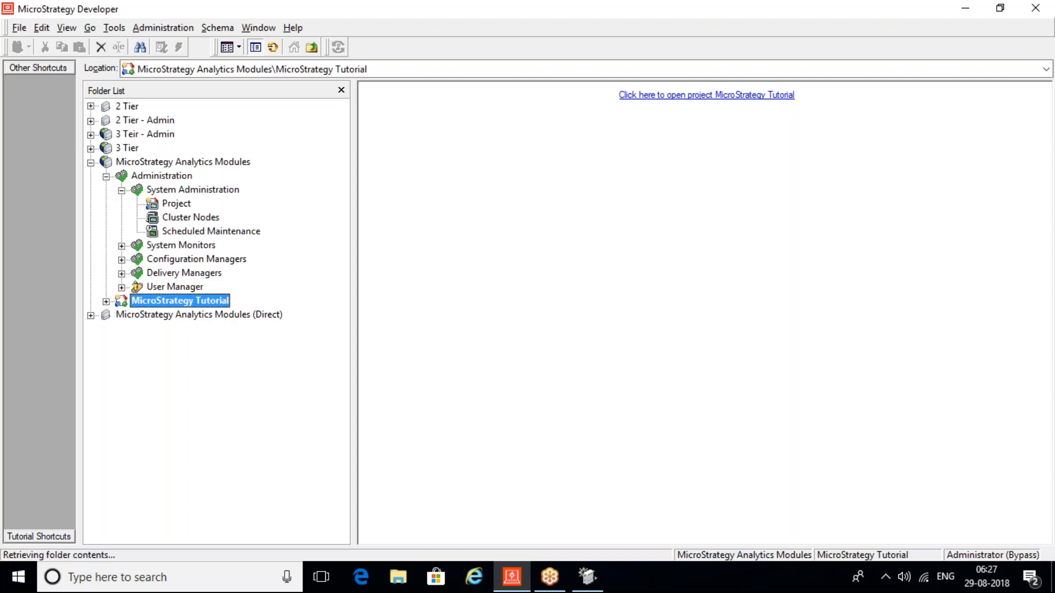
pyautogui.click(366, 103)
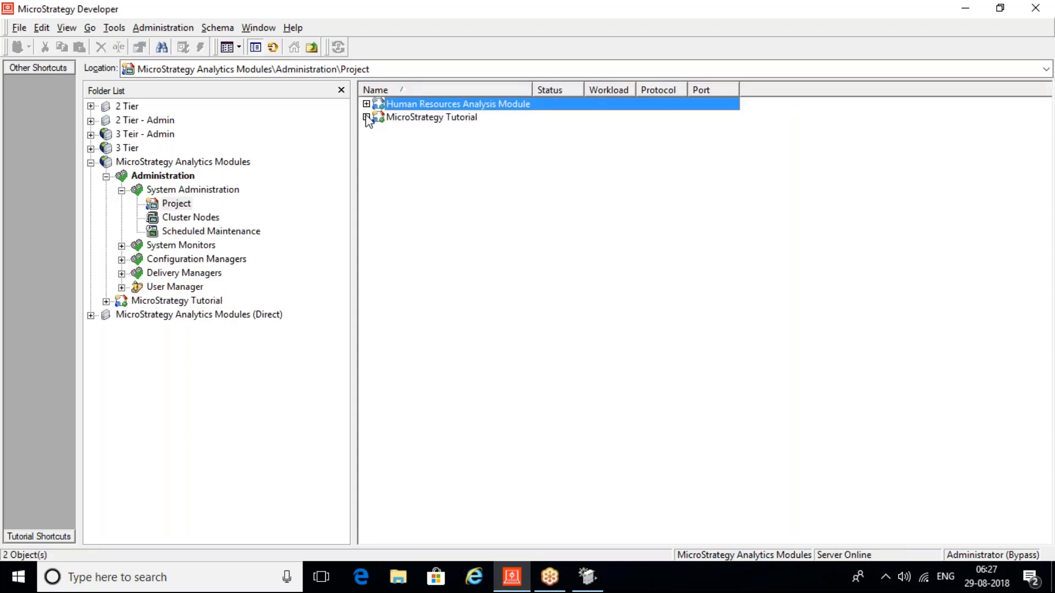
pyautogui.rightClick(429, 109)
pyautogui.moveTo(524, 217)
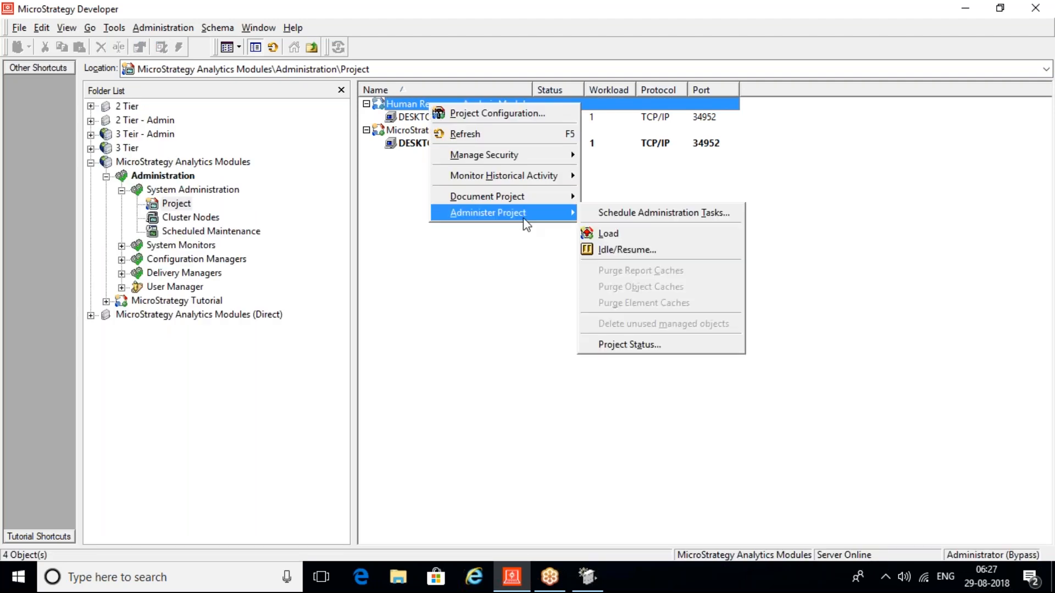
pyautogui.click(632, 233)
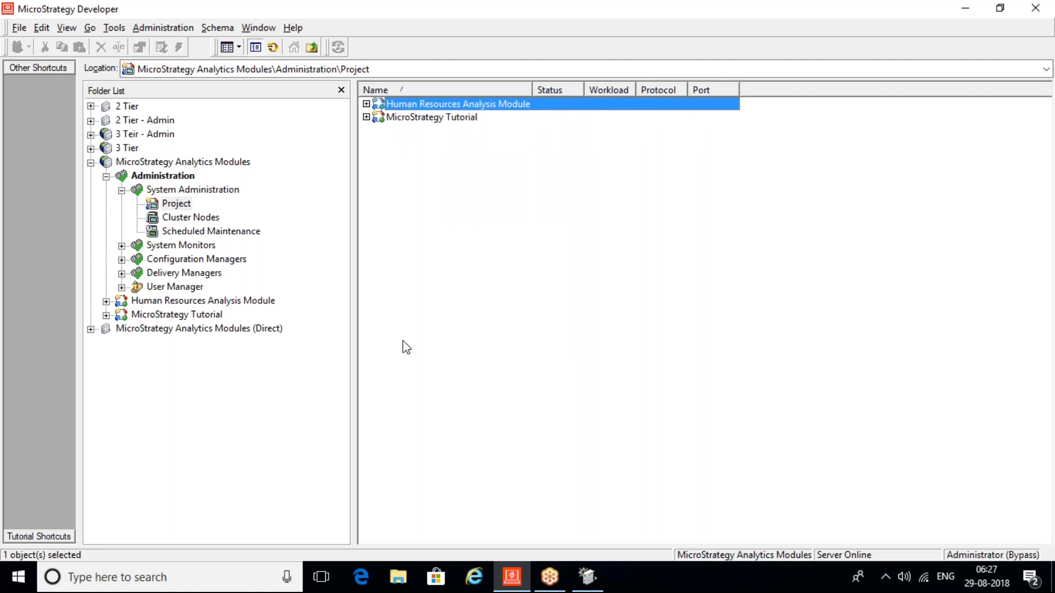
# Open Project Status, enter "This is my Tutorial Project" for MicroStrategy Tutorial, and display the status at the top of the homepage.
pyautogui.click(366, 104)
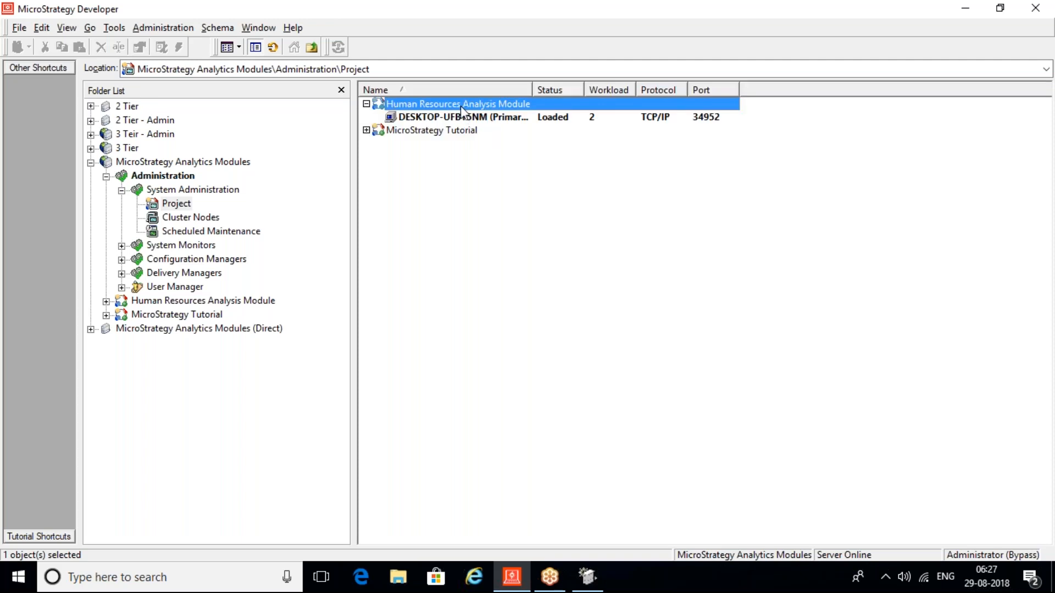
pyautogui.rightClick(461, 104)
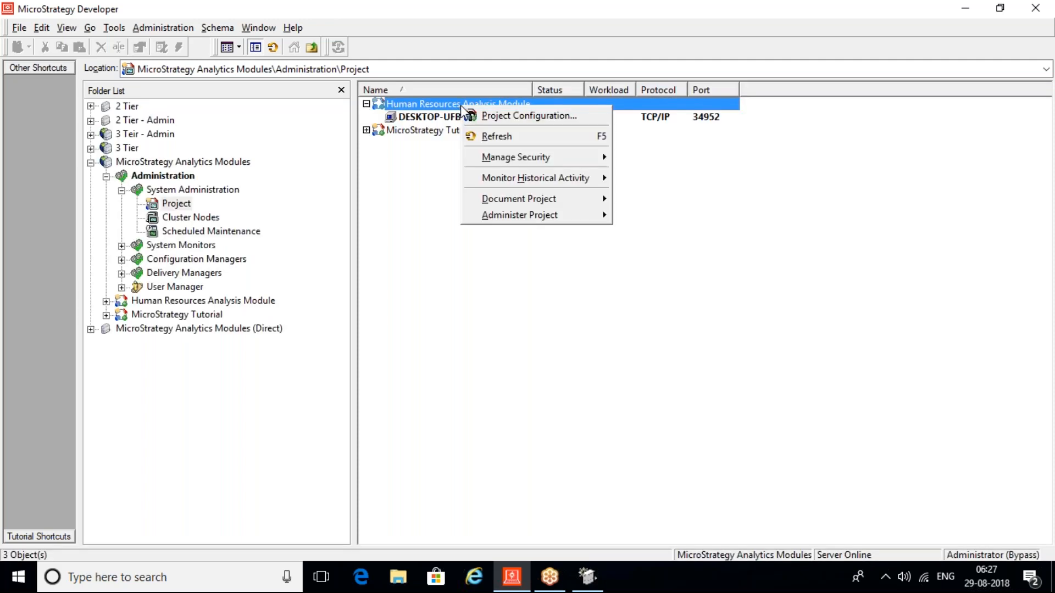
pyautogui.moveTo(534, 163)
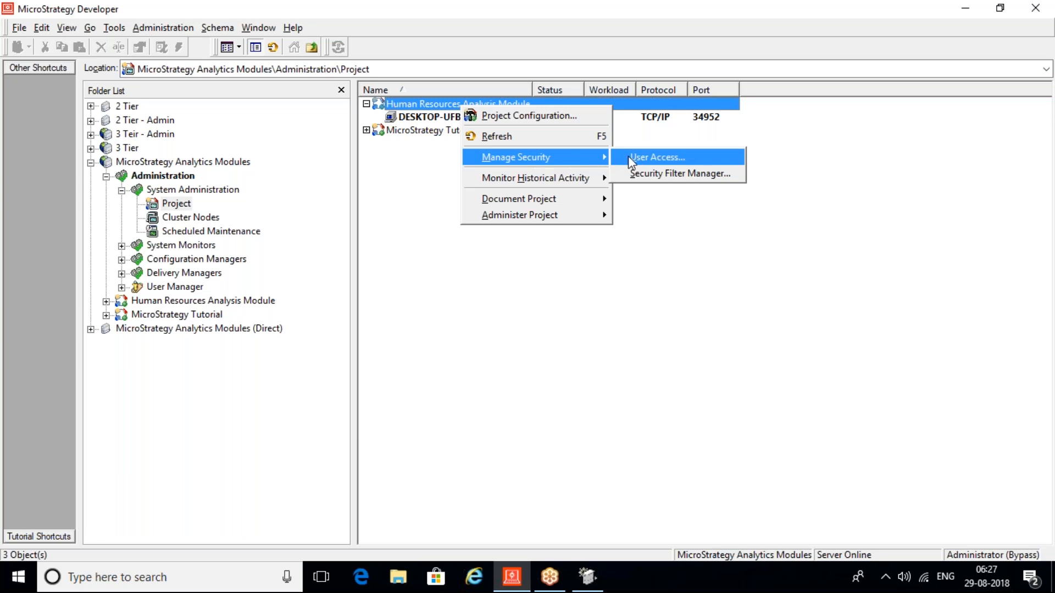
pyautogui.moveTo(573, 212)
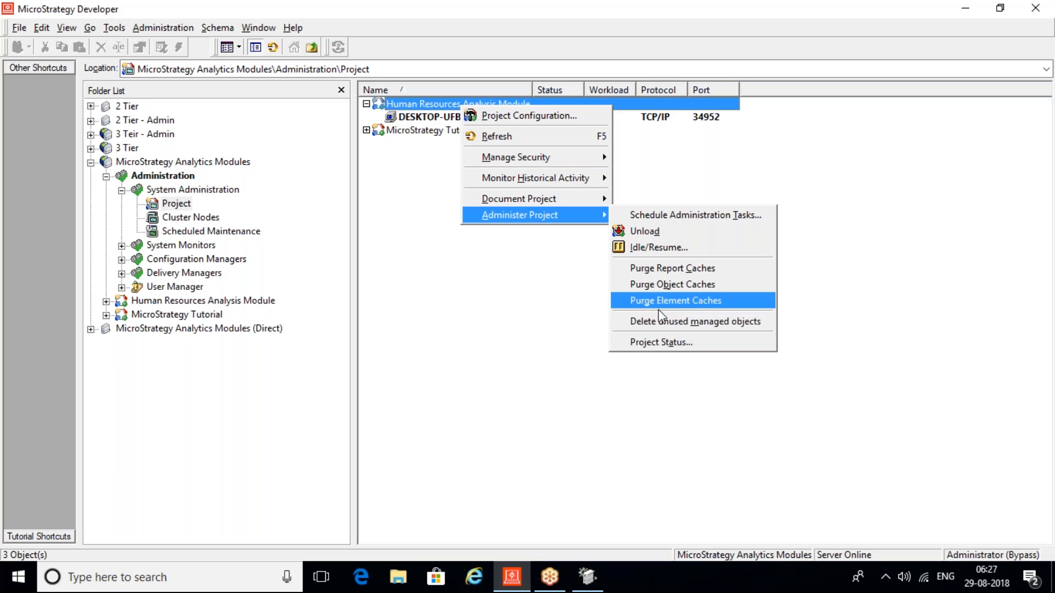
pyautogui.click(661, 343)
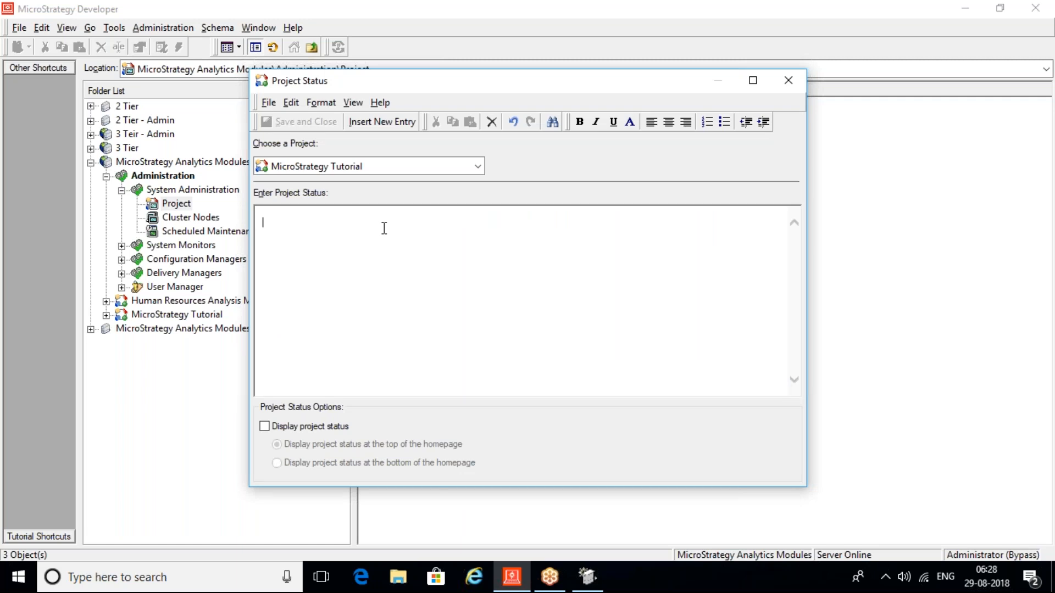
pyautogui.write('This is my Tutorial Project')
# Format the whole project status text as bold Verdana size 36, then save and close Project Status.
pyautogui.hotkey('ctrl', 'a')
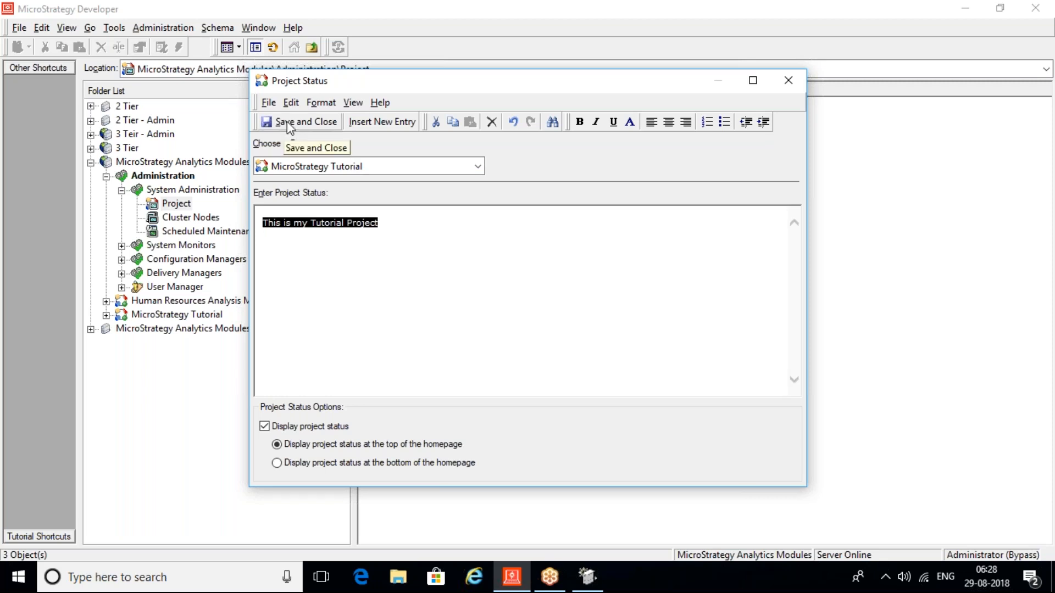
pyautogui.click(309, 109)
pyautogui.moveTo(332, 116)
pyautogui.click(433, 119)
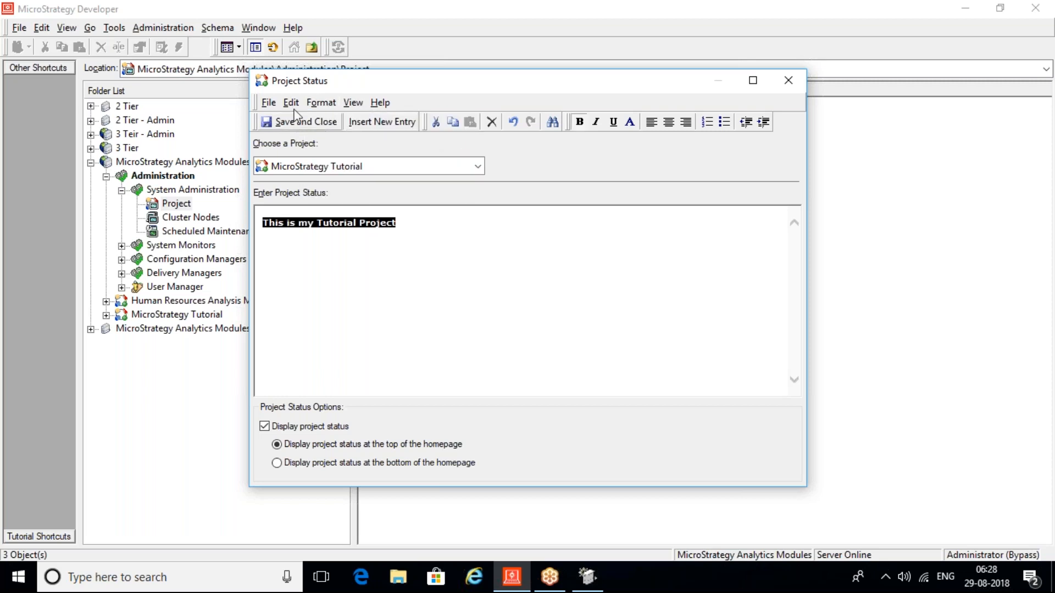
pyautogui.click(317, 103)
pyautogui.moveTo(332, 119)
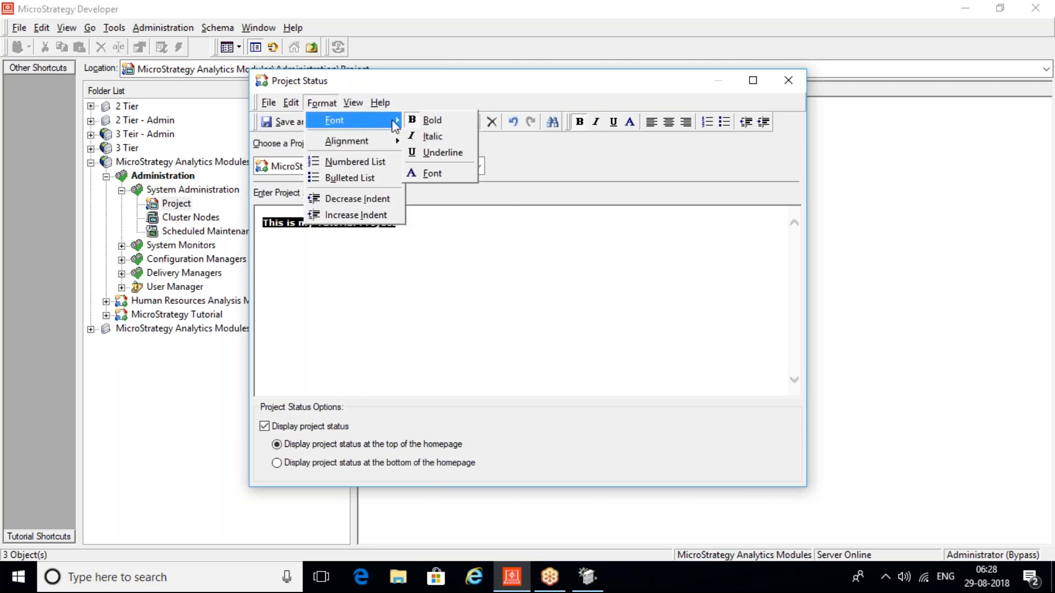
pyautogui.click(443, 172)
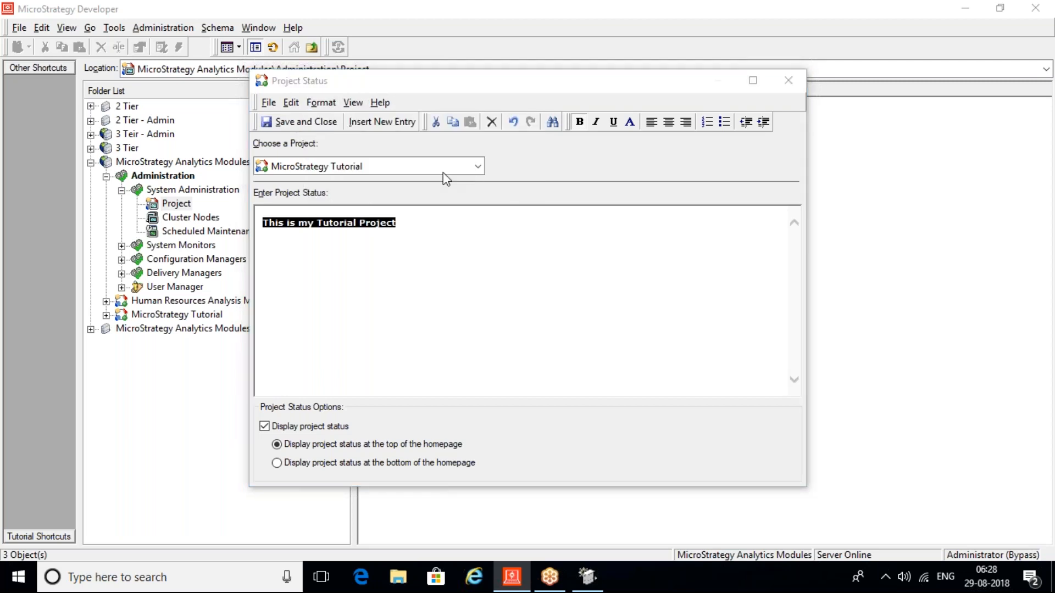
pyautogui.moveTo(467, 189); pyautogui.dragTo(605, 211)
pyautogui.moveTo(702, 308); pyautogui.dragTo(714, 321)
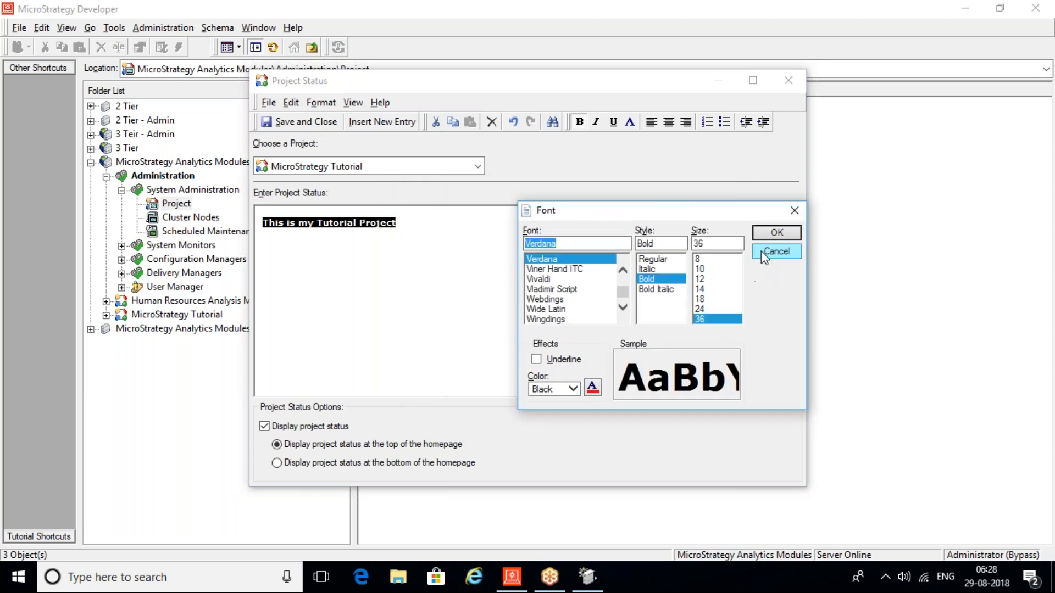
pyautogui.click(763, 231)
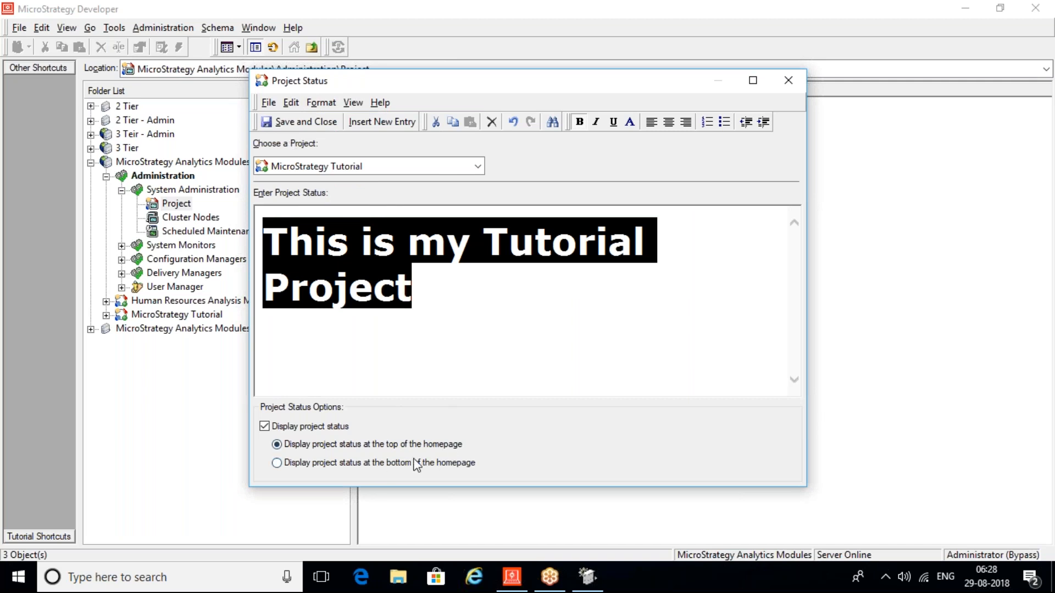
pyautogui.click(296, 126)
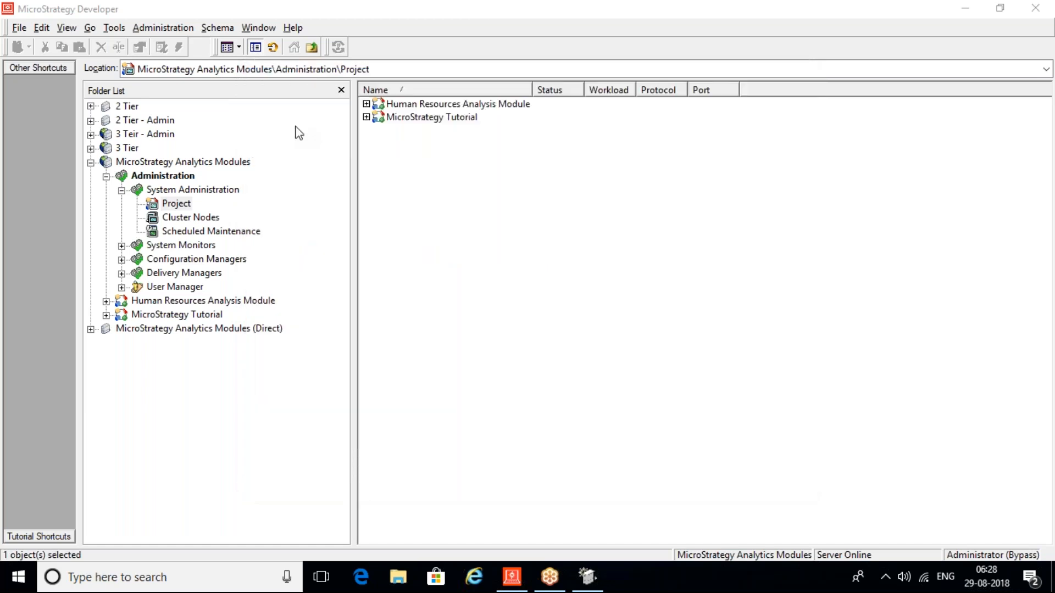
# Open the Human Resources Analysis Module project and look at its History folder and top-level contents.
pyautogui.doubleClick(160, 303)
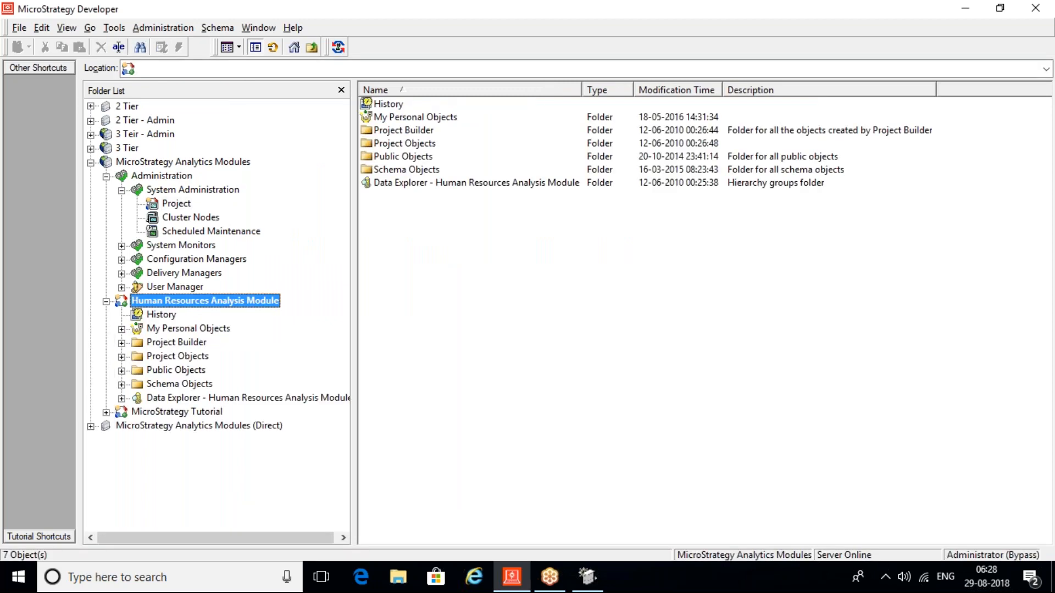
pyautogui.click(171, 314)
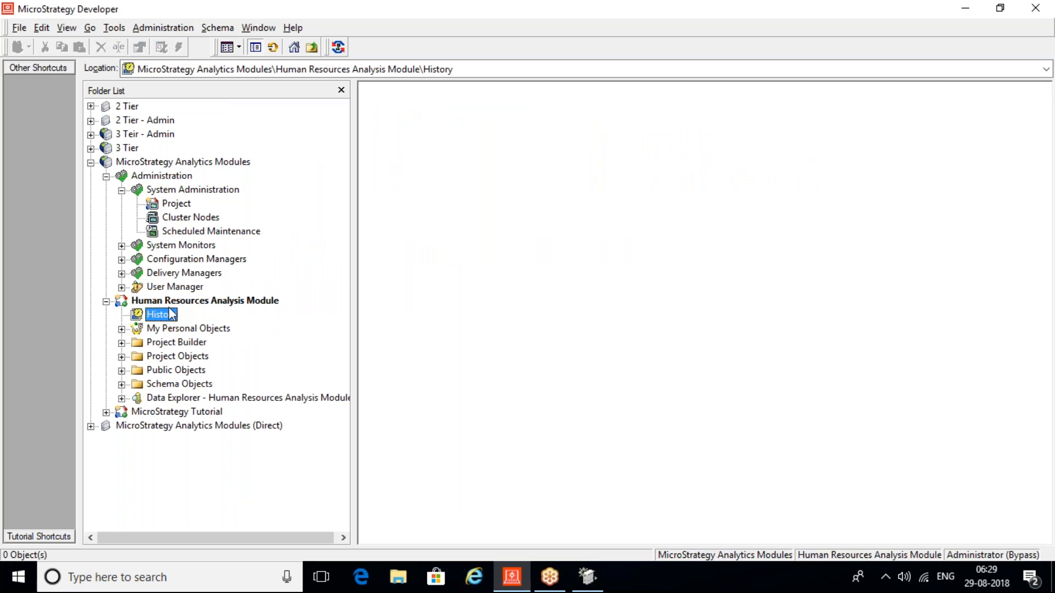
pyautogui.click(169, 302)
pyautogui.click(470, 586)
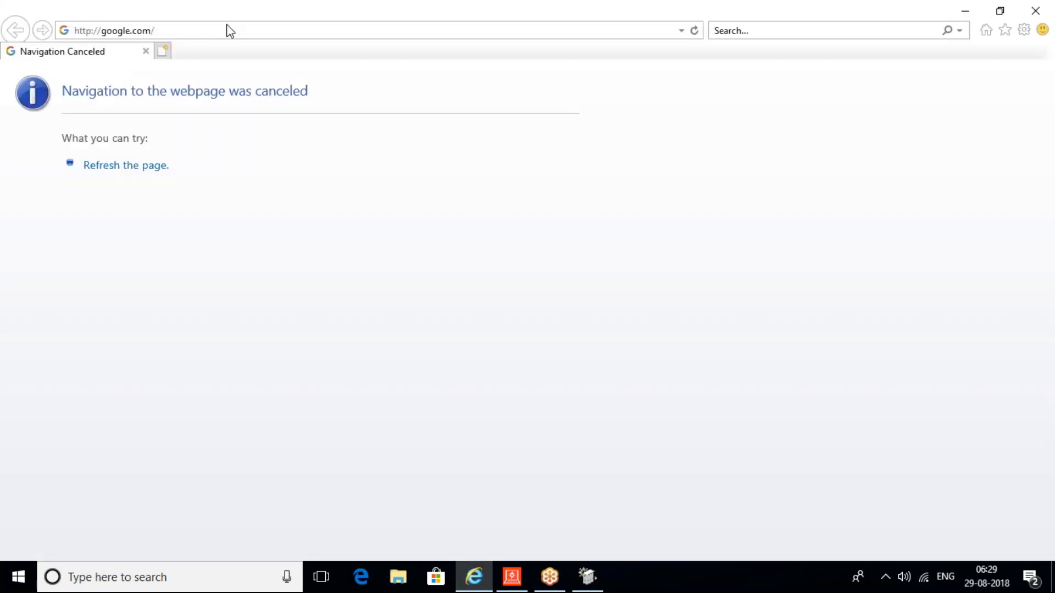
pyautogui.click(229, 28)
pyautogui.write('localhost/')
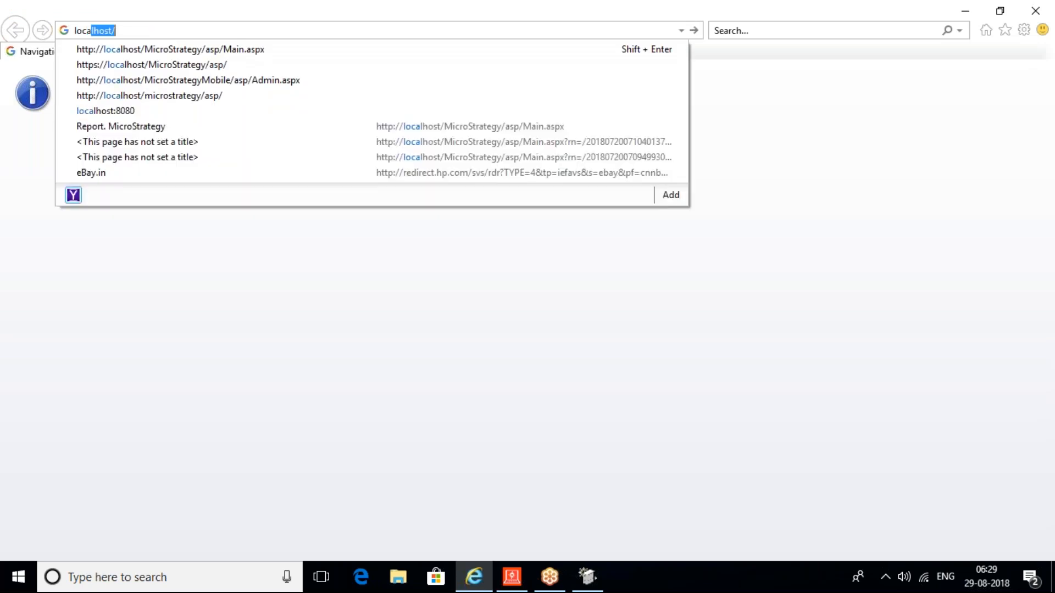
pyautogui.press('Down')
pyautogui.press('Return')
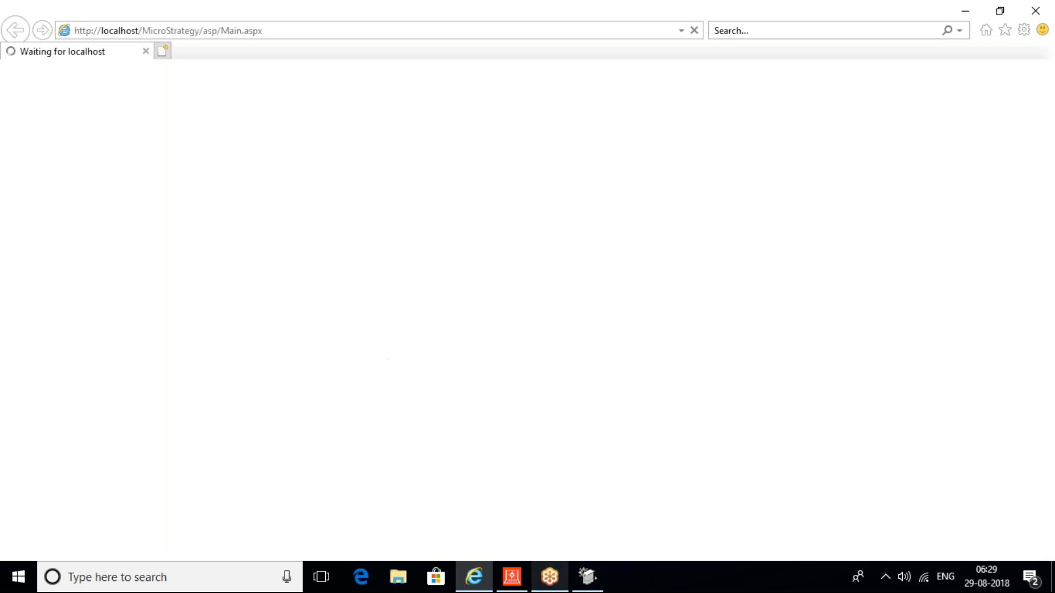
# Switch back to MicroStrategy Developer and reopen Project Status from the Human Resources Analysis Module entry in System Administration's Project view.
pyautogui.moveTo(505, 581)
pyautogui.click(513, 526)
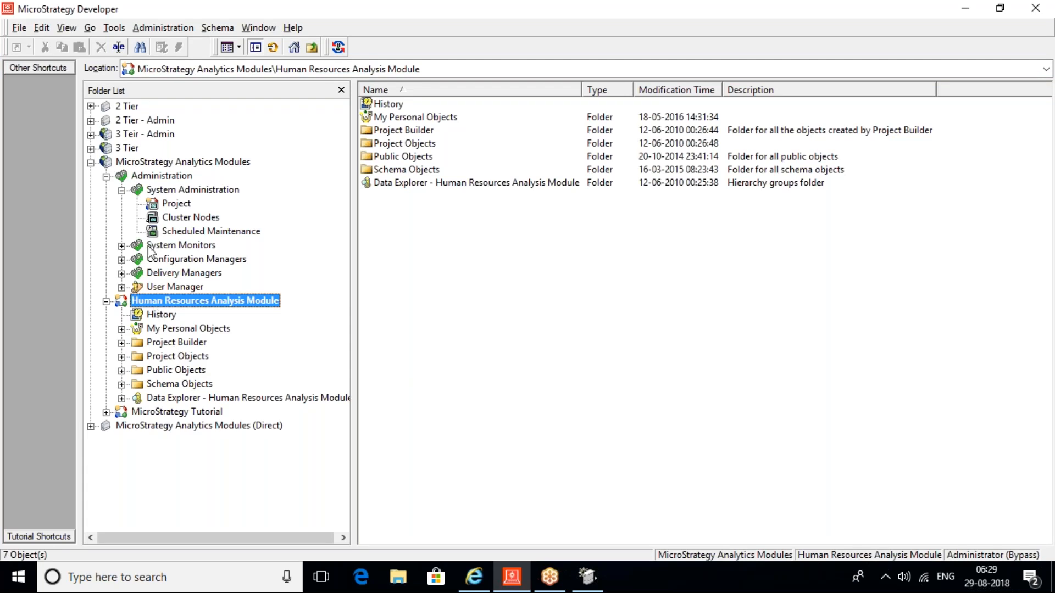
pyautogui.click(176, 204)
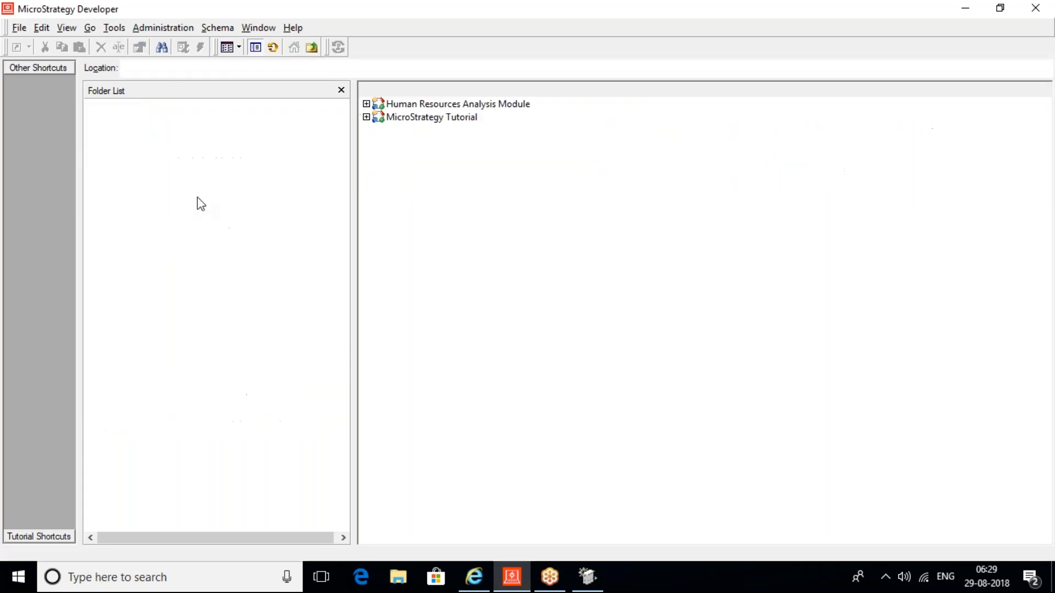
pyautogui.rightClick(422, 105)
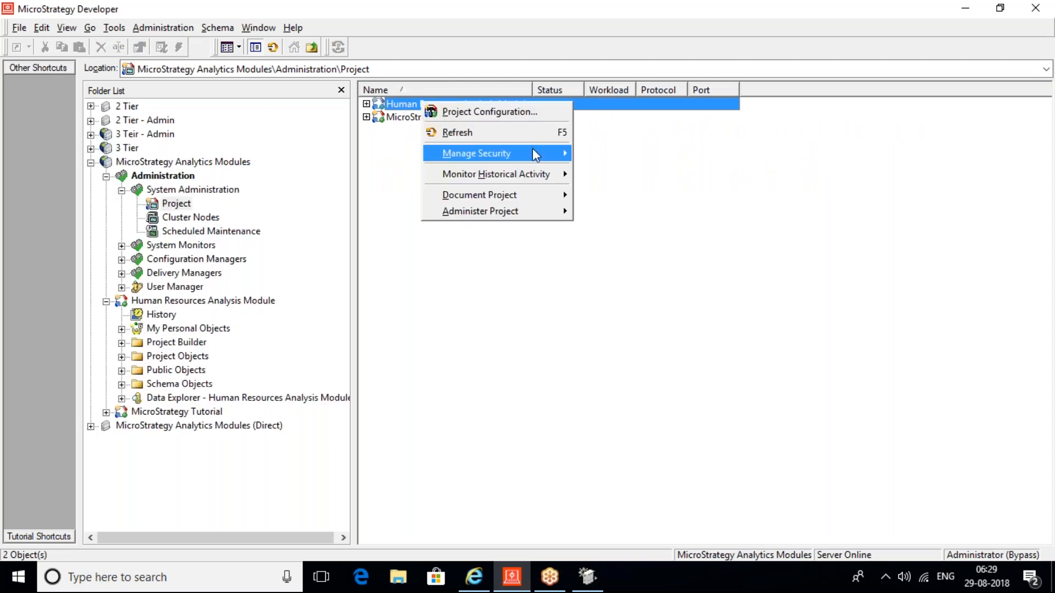
pyautogui.moveTo(550, 208)
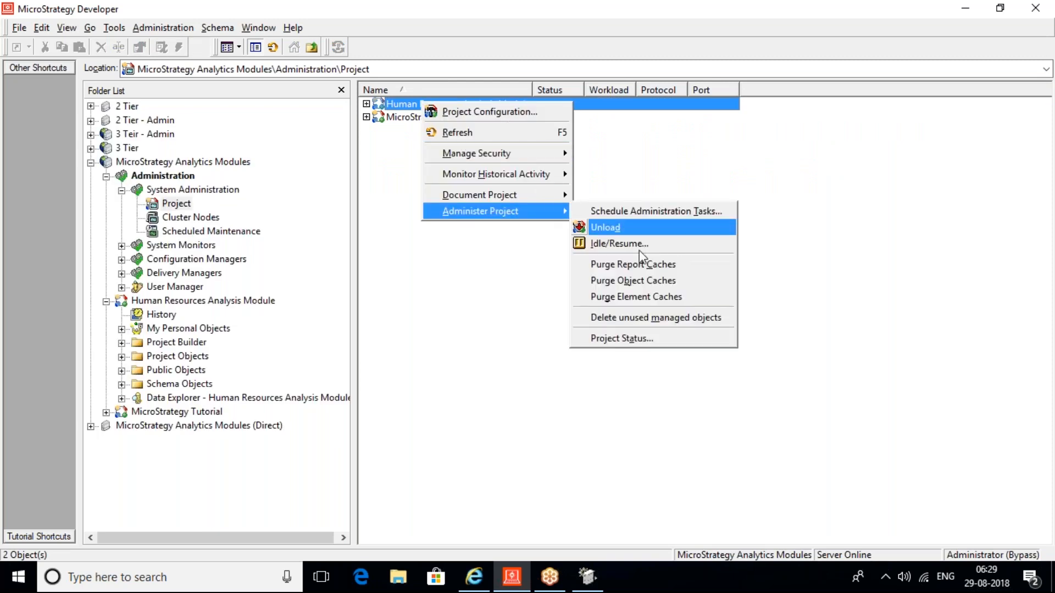
pyautogui.click(626, 337)
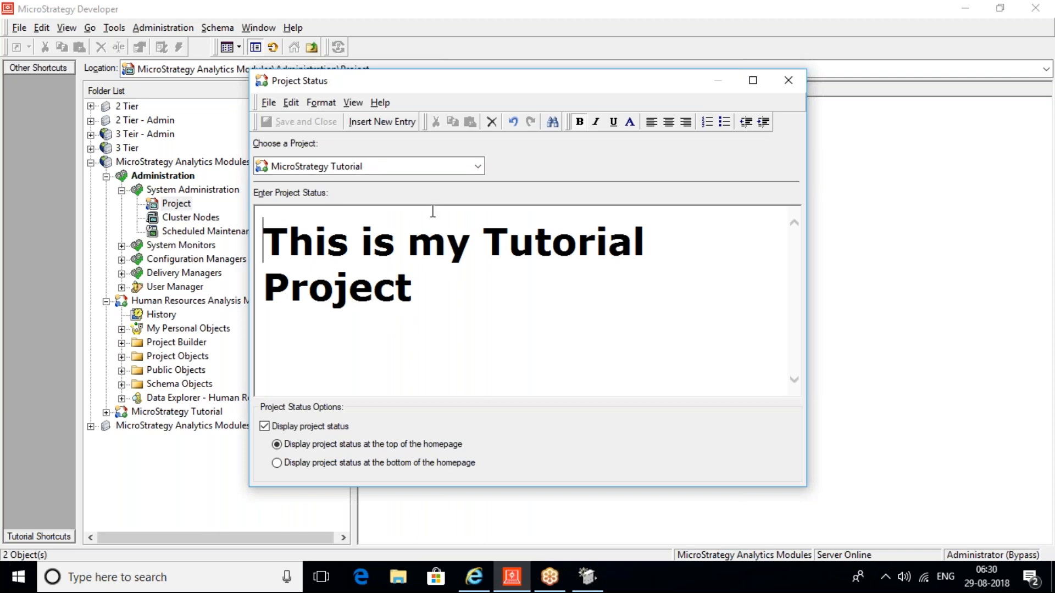
# Choose MicroStrategy Tutorial as the project in Project Status, review its status message, and close Project Status.
pyautogui.click(480, 166)
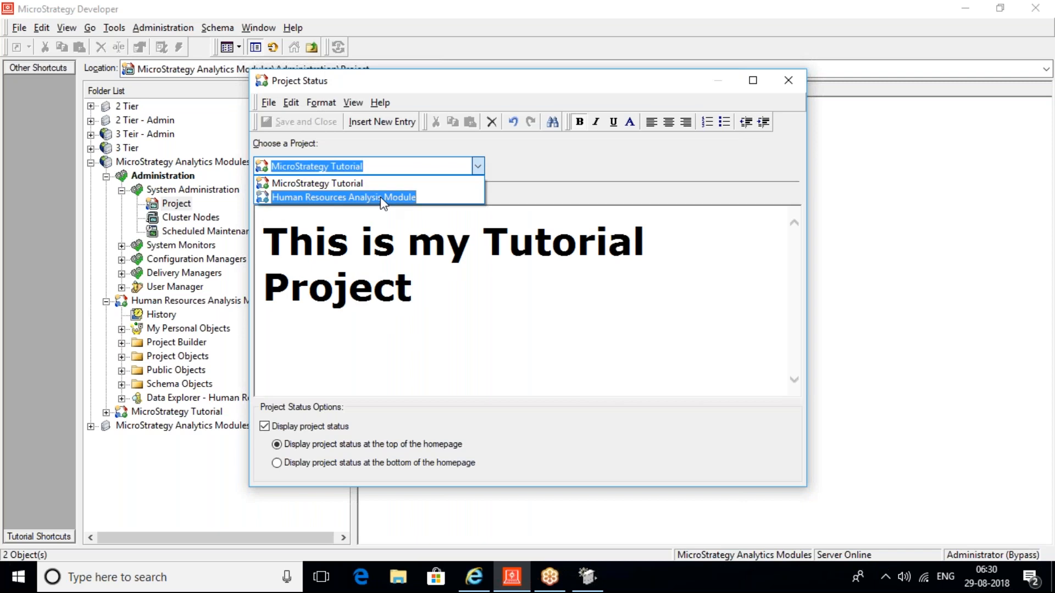
pyautogui.click(341, 180)
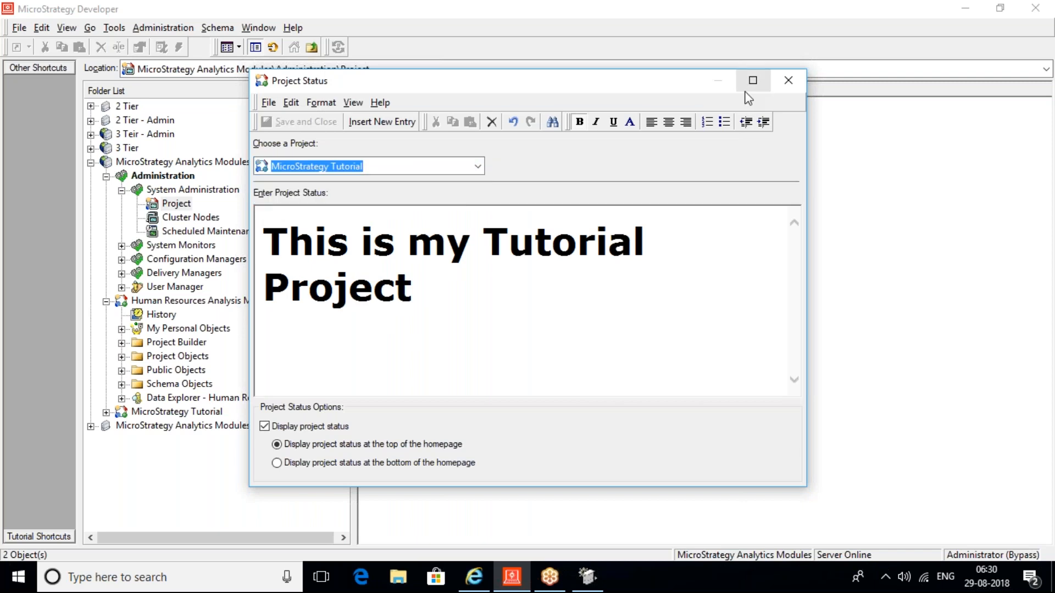
pyautogui.click(789, 82)
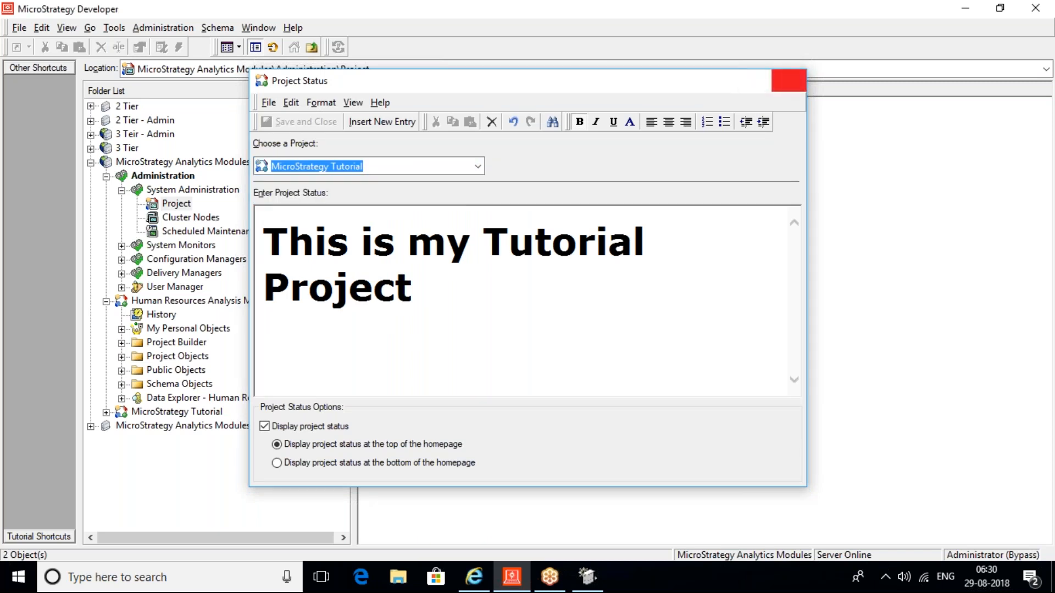
# View MicroStrategy Tutorial's History and My Personal Objects folders, and briefly check the page loading in Internet Explorer.
pyautogui.click(198, 413)
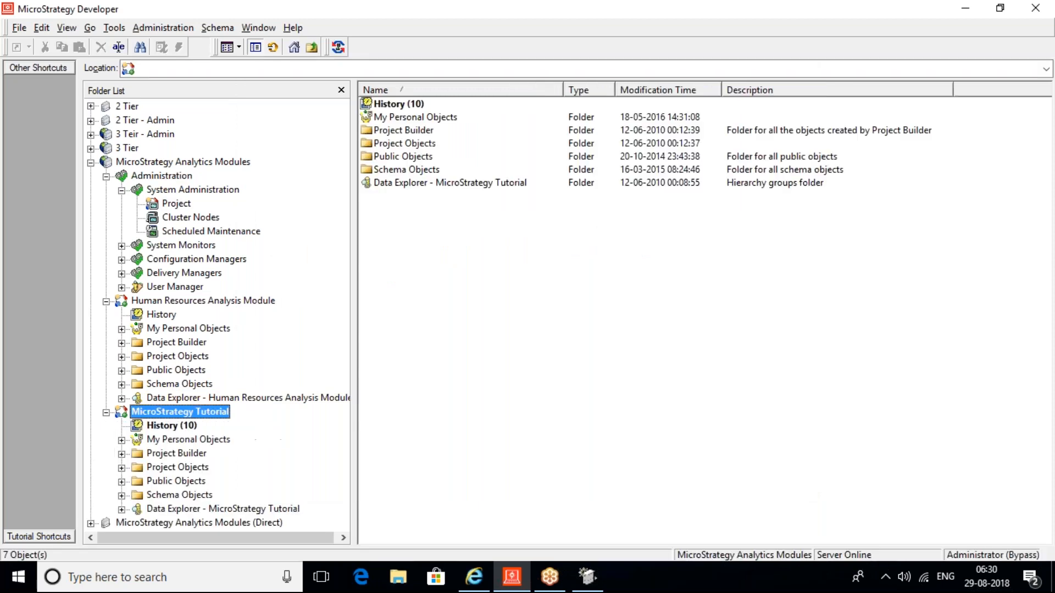
pyautogui.click(179, 427)
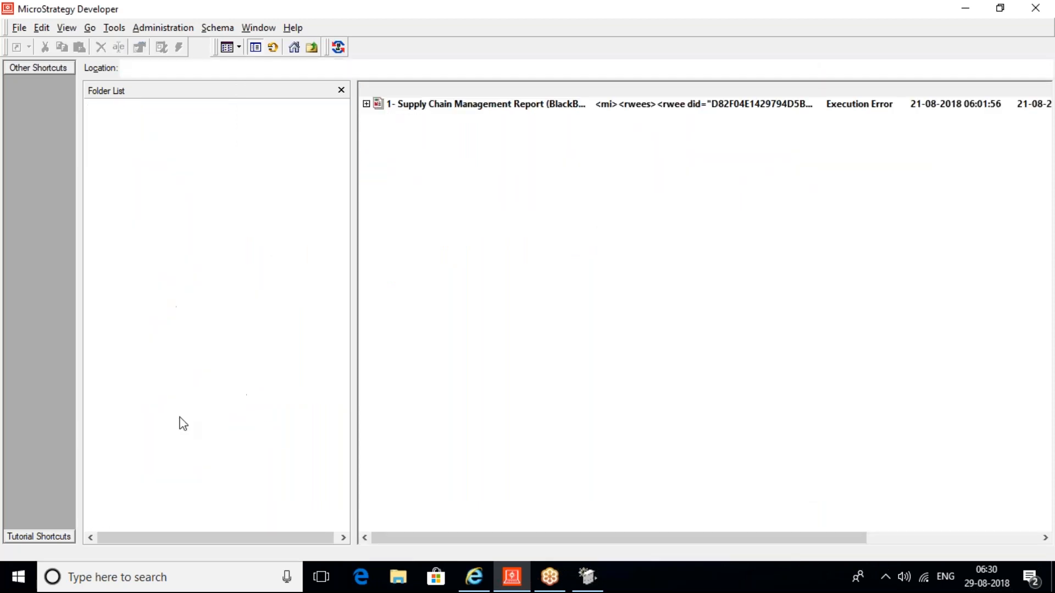
pyautogui.click(181, 415)
pyautogui.click(182, 437)
pyautogui.click(480, 585)
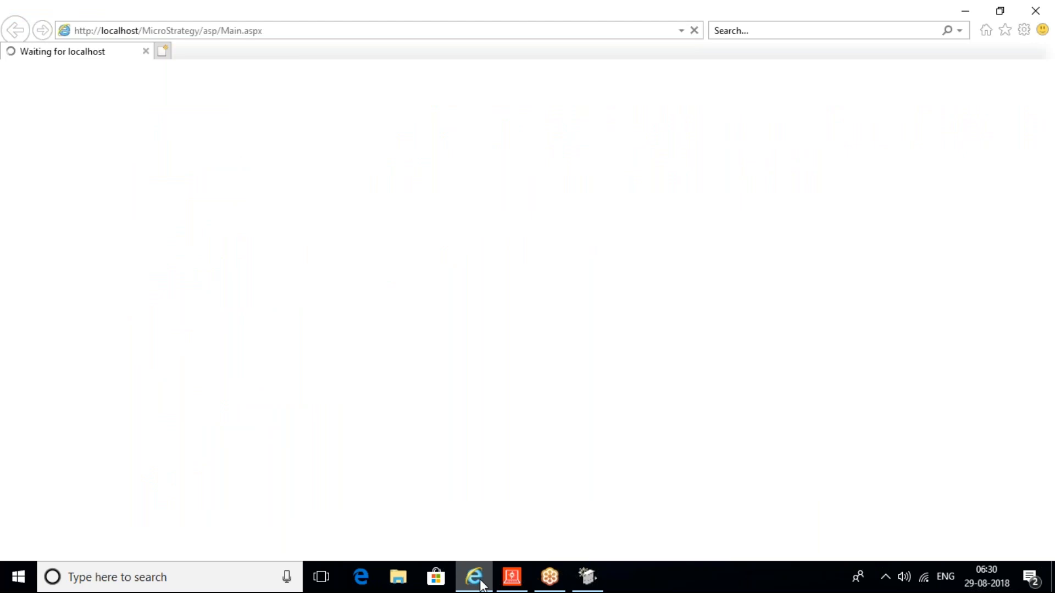
pyautogui.click(481, 586)
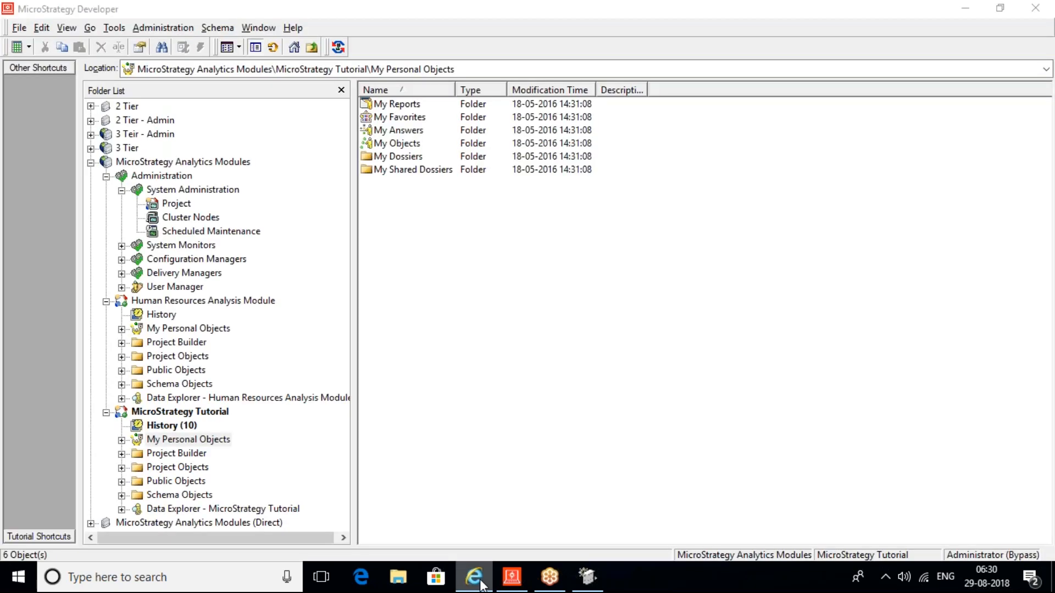
# Open Cluster Nodes under System Administration, expand the DESKTOP-UFBT5NM node, and widen the Name column to show its projects.
pyautogui.click(176, 209)
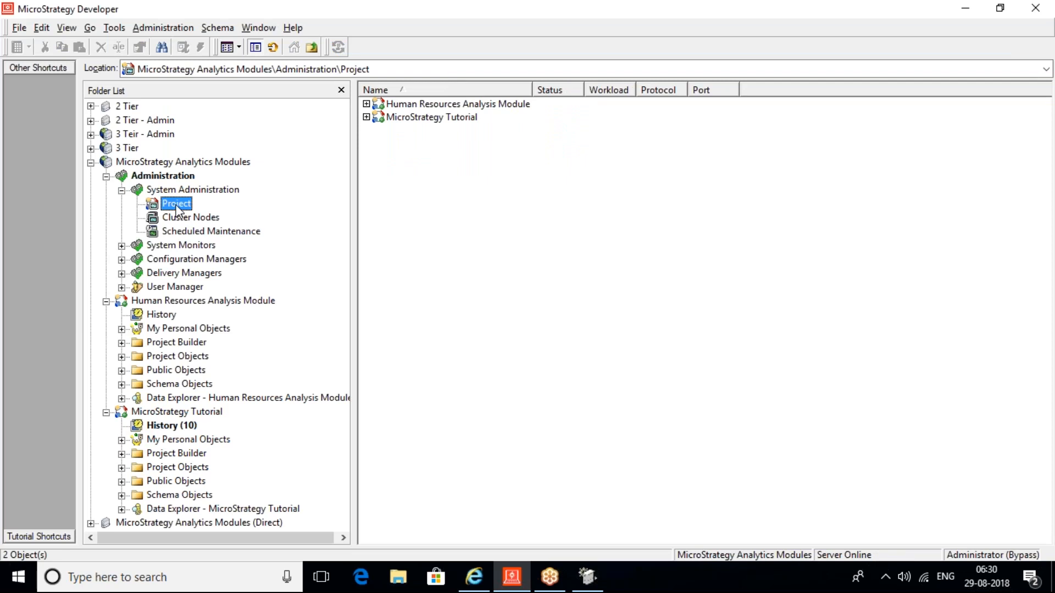
pyautogui.click(212, 216)
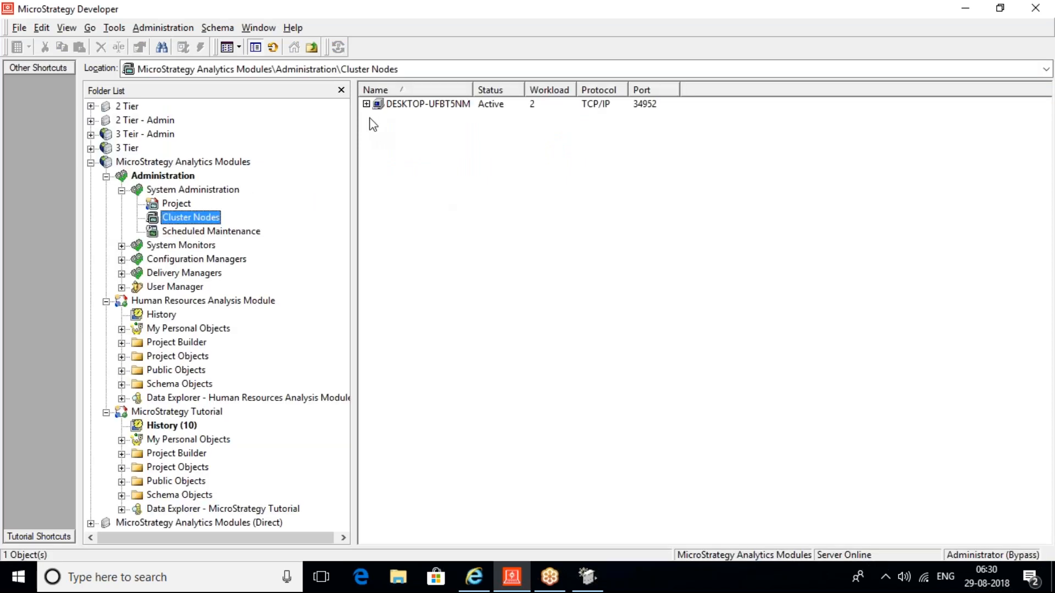
pyautogui.doubleClick(376, 106)
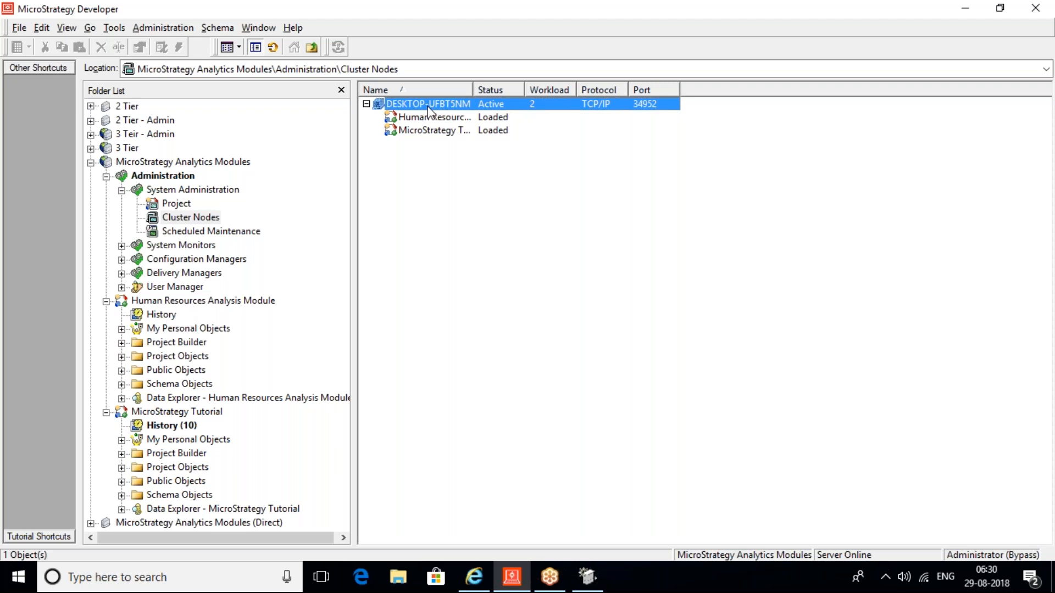
pyautogui.moveTo(473, 89); pyautogui.dragTo(527, 87)
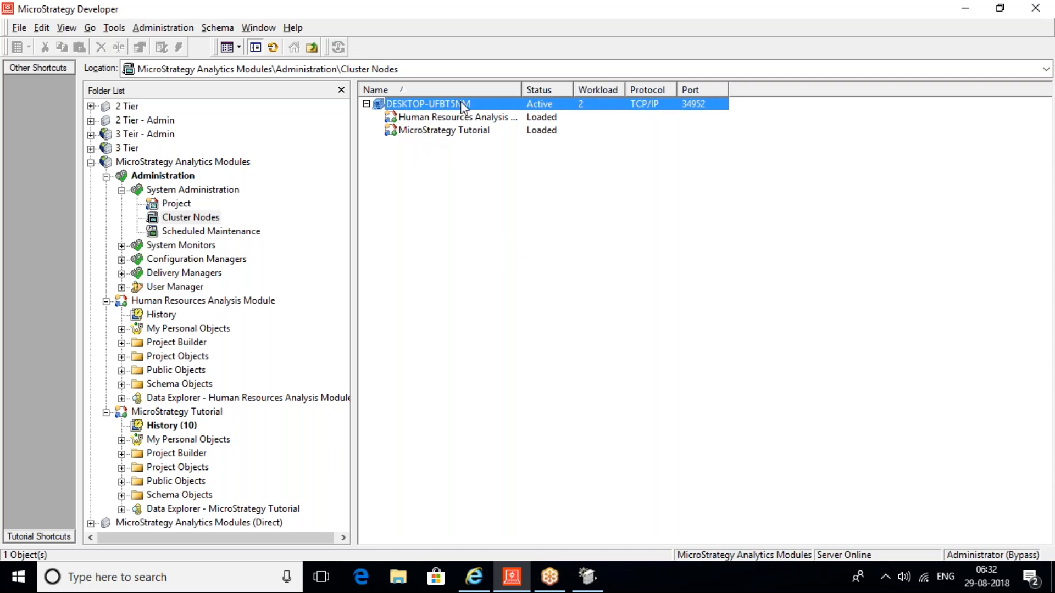
# Switch to Internet Explorer, open the MicroStrategy Tutorial project in MicroStrategy Web, and log in as administrator.
pyautogui.moveTo(466, 584)
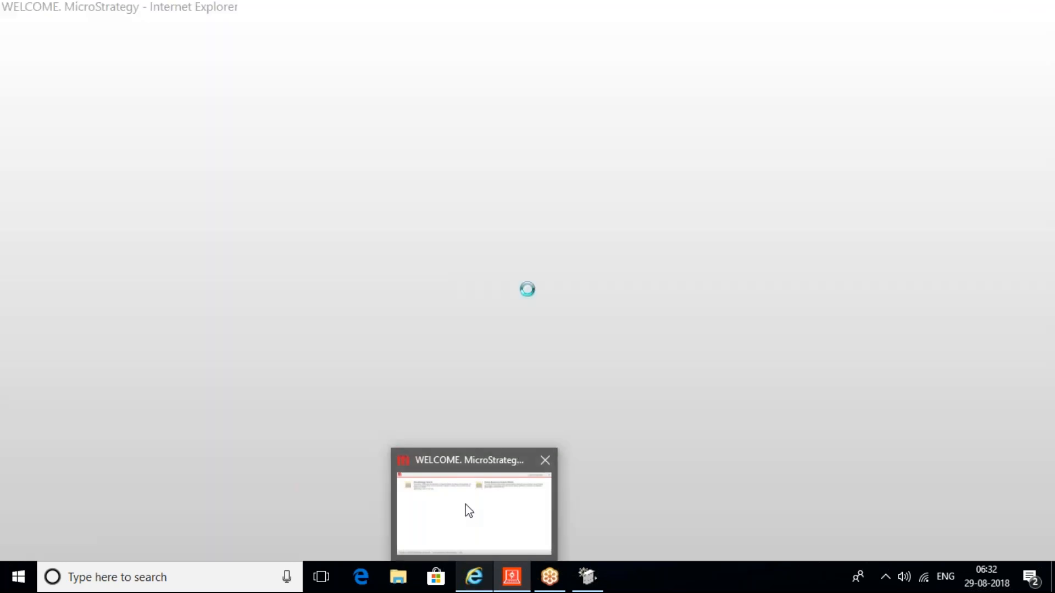
pyautogui.click(467, 508)
pyautogui.click(206, 141)
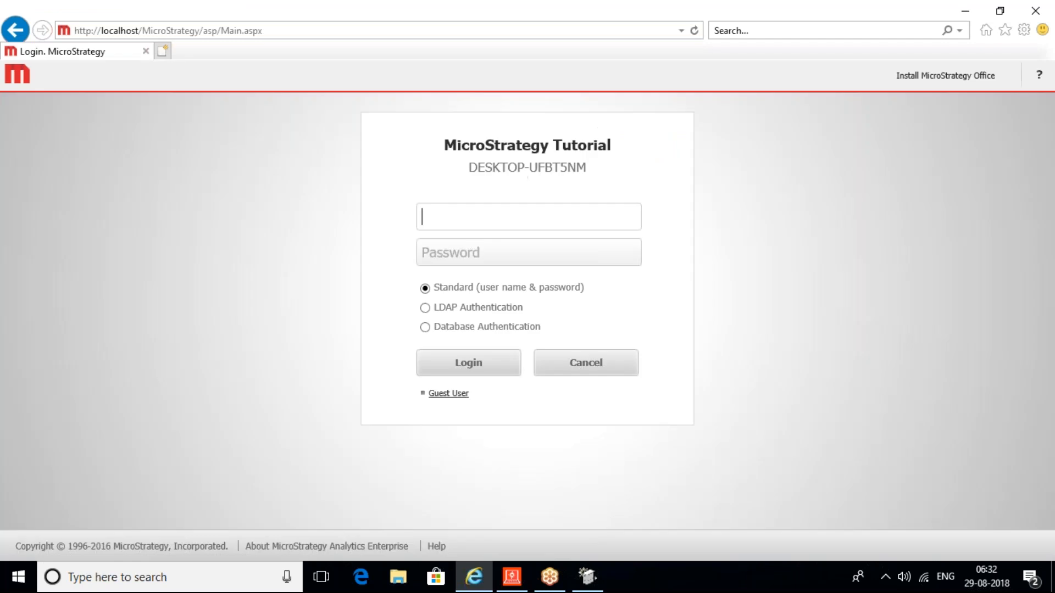
pyautogui.write('administrator')
pyautogui.press('Return')
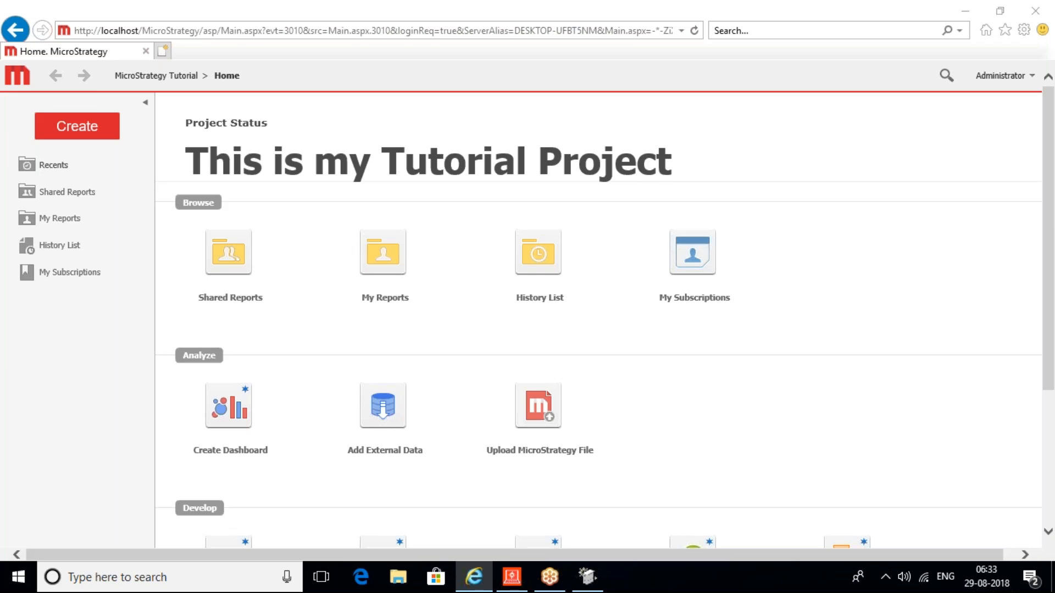
# Switch back to MicroStrategy Developer and view the Scheduled Maintenance requests, then collapse System Administration.
pyautogui.hotkey('alt', 'Tab')
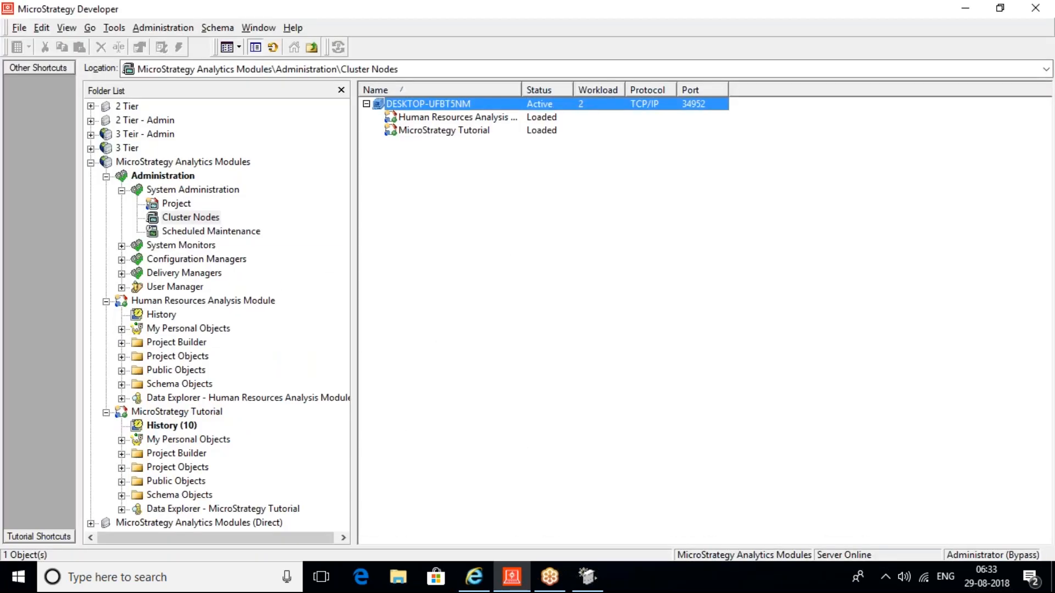
pyautogui.click(241, 232)
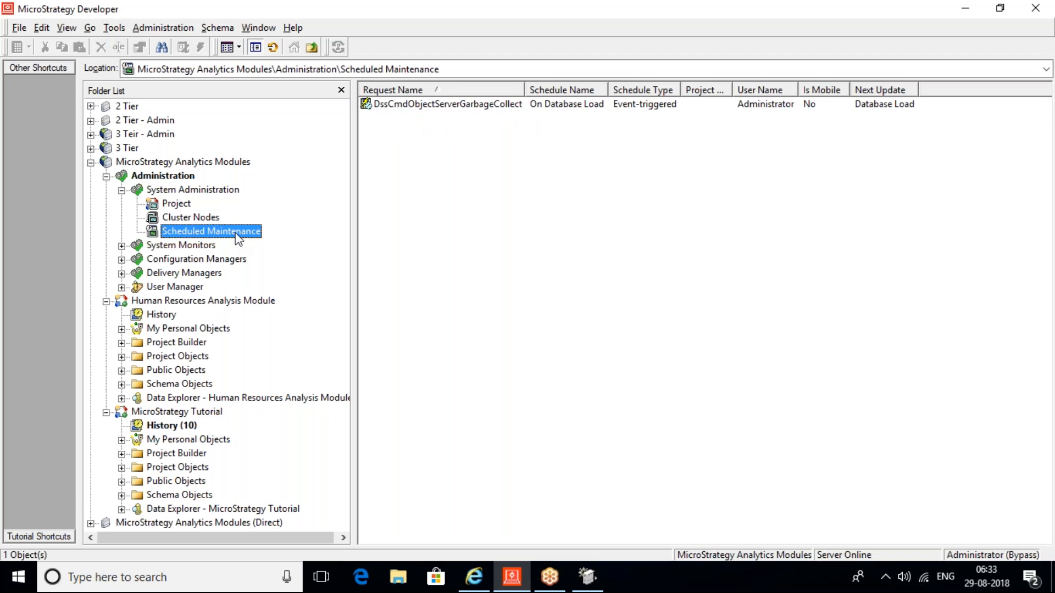
pyautogui.click(122, 190)
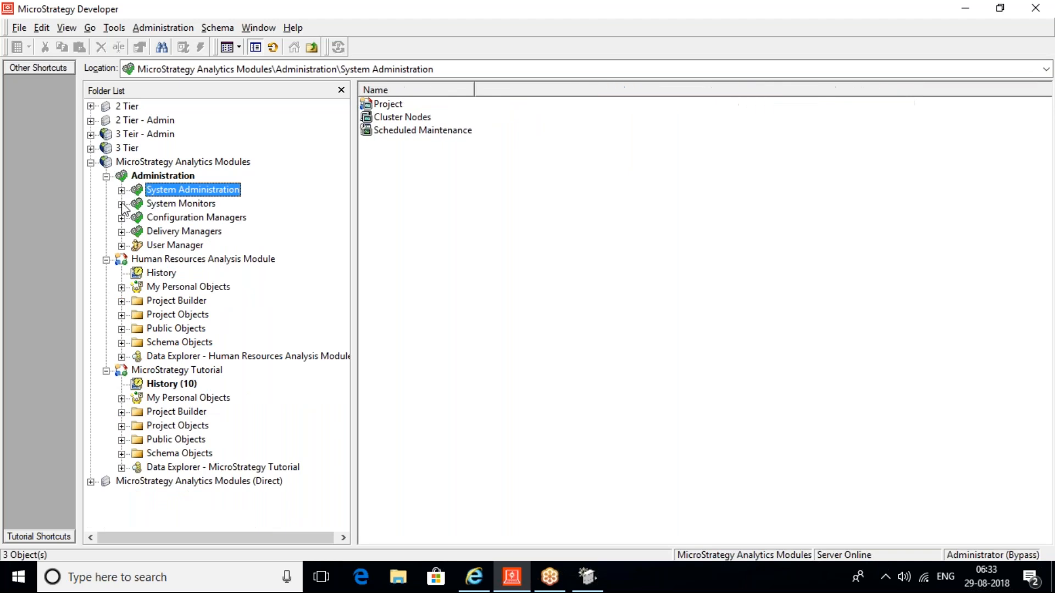
# Expand System Monitors and view its Jobs and User Connections monitors.
pyautogui.click(121, 205)
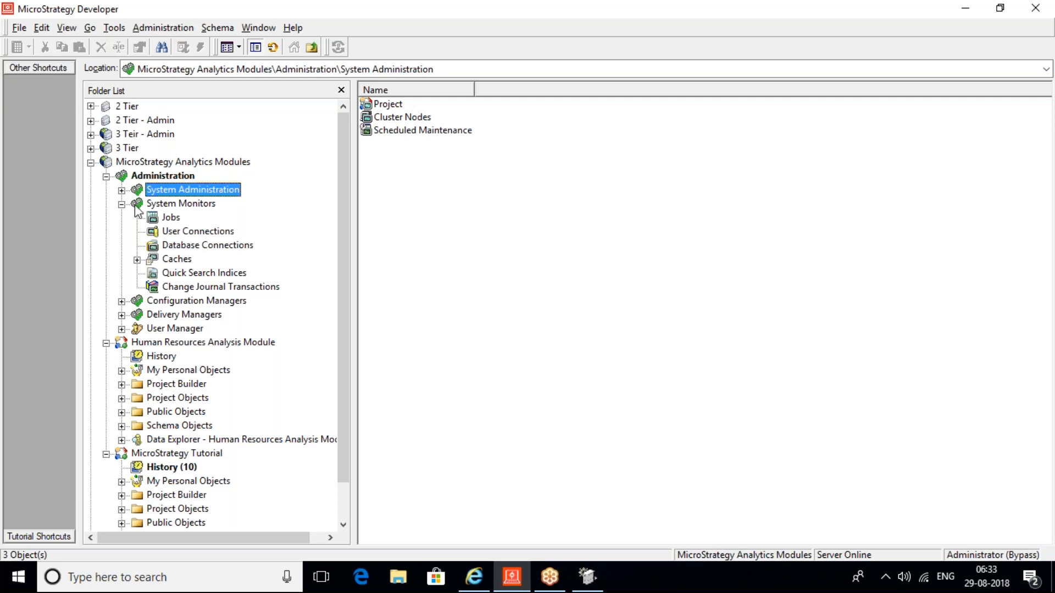
pyautogui.click(174, 218)
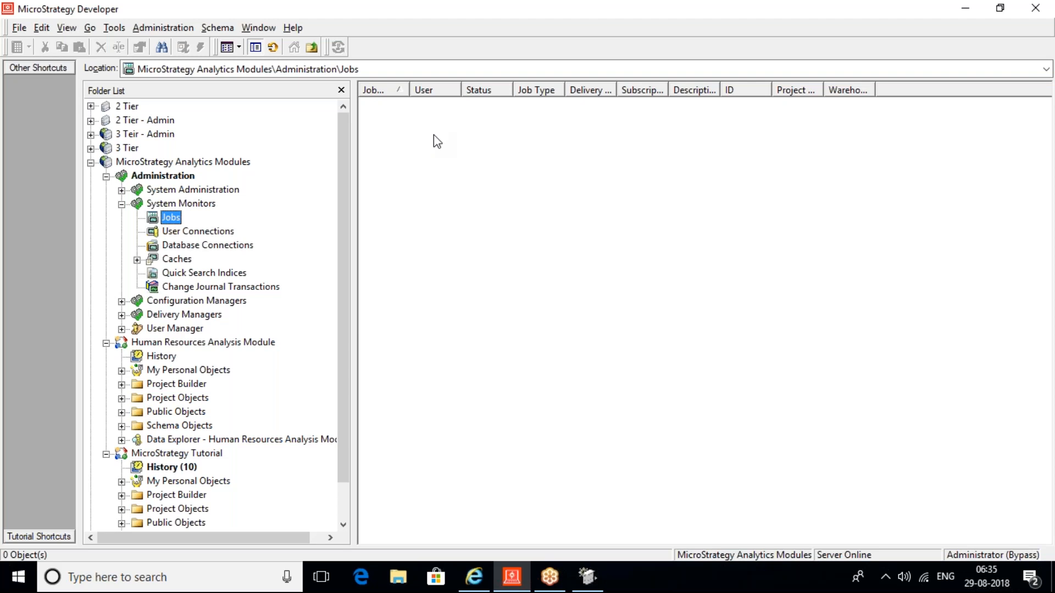
pyautogui.press('Down')
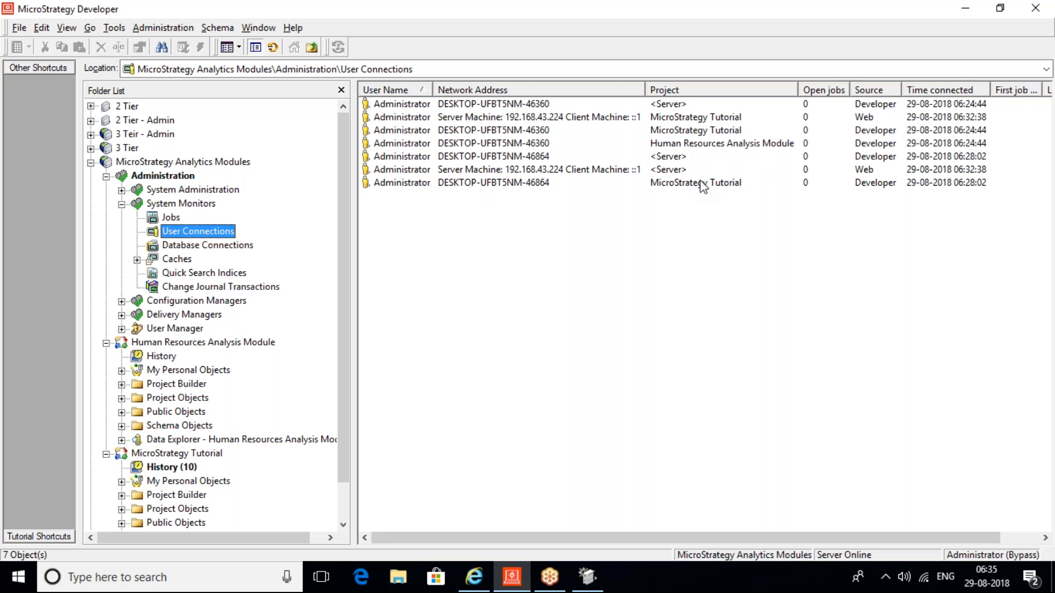
# Sort the user connections by Source and examine the Developer and Web connections to each project.
pyautogui.click(884, 91)
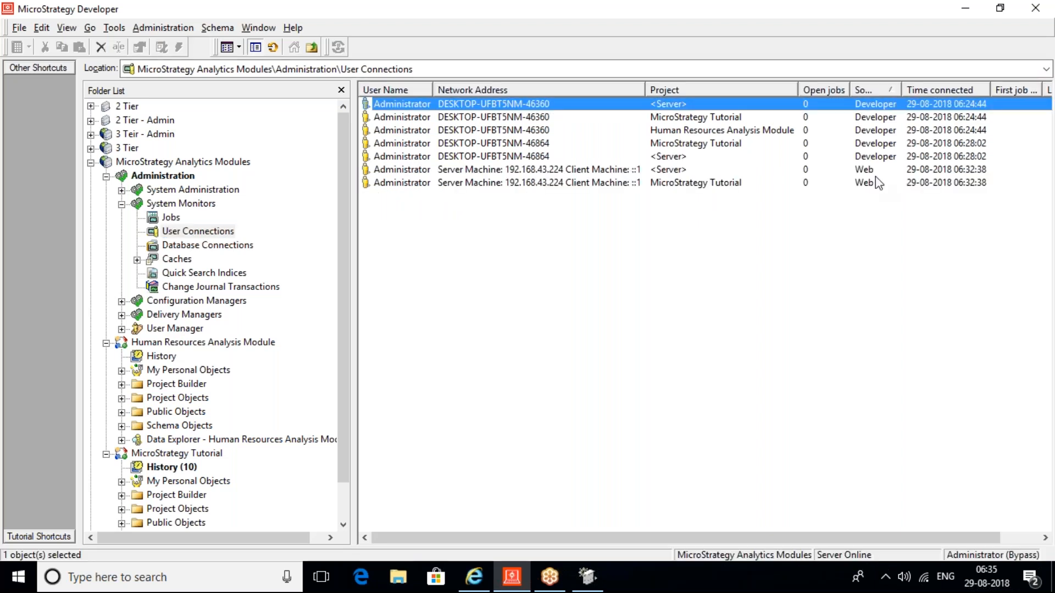
pyautogui.click(682, 122)
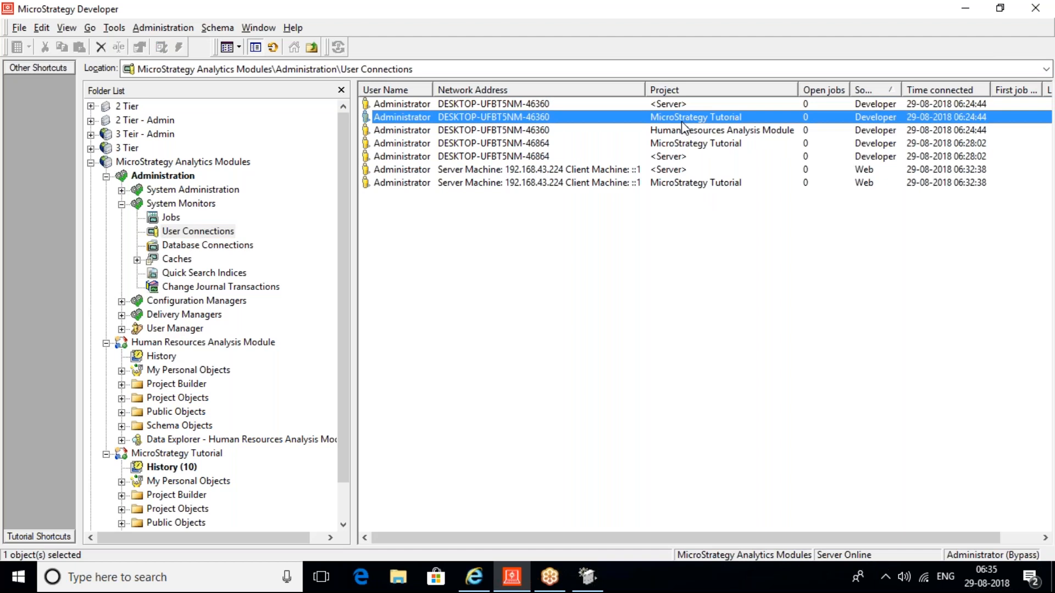
pyautogui.click(683, 131)
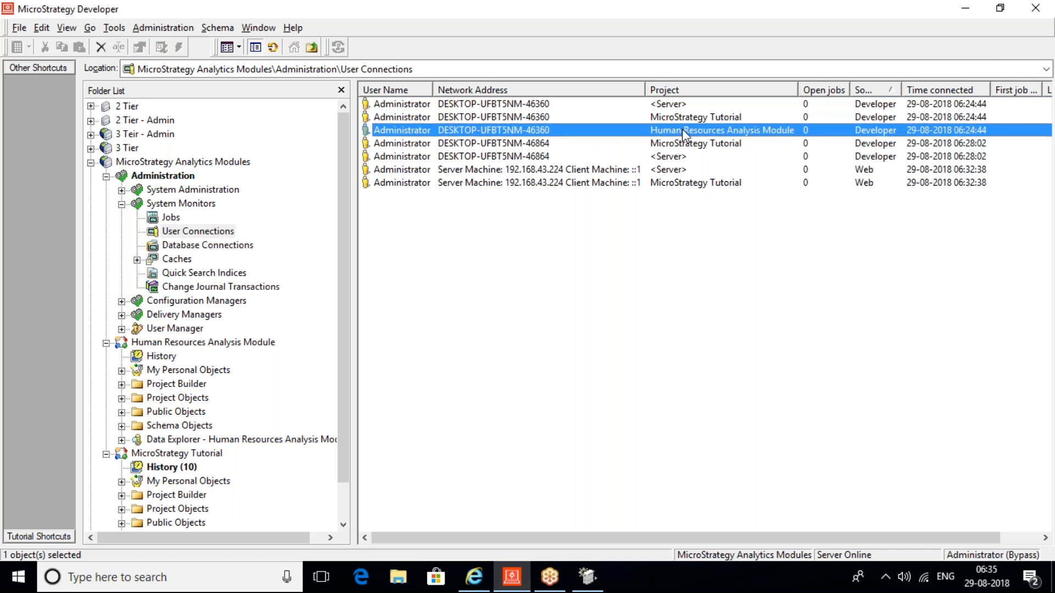
pyautogui.click(718, 181)
pyautogui.click(717, 183)
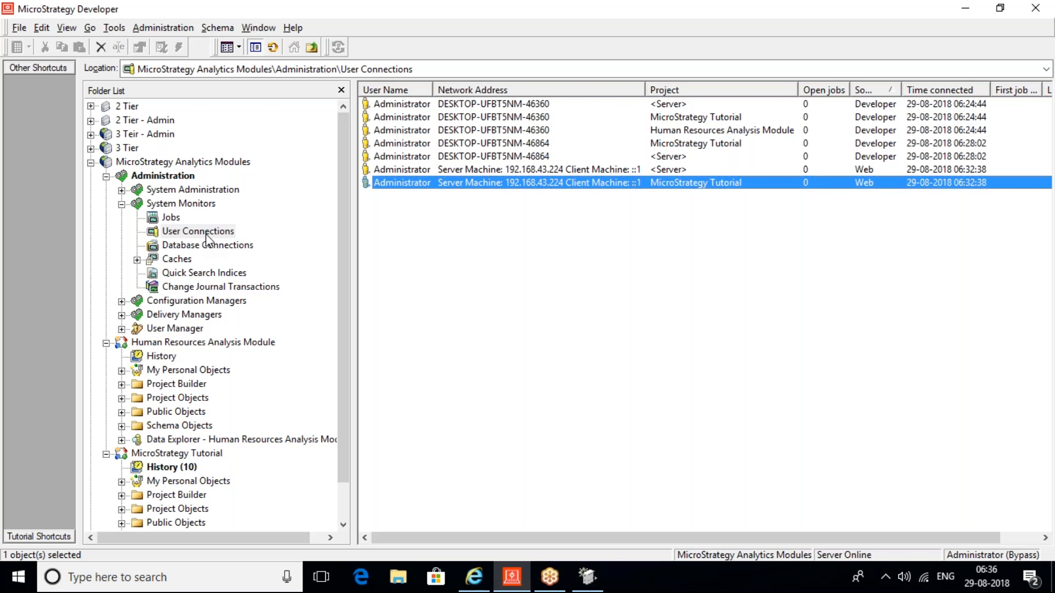
# Disconnect both Web-sourced Administrator connections, the one to MicroStrategy Tutorial and the one to <Server>.
pyautogui.click(401, 183)
pyautogui.press('F5')
pyautogui.rightClick(404, 188)
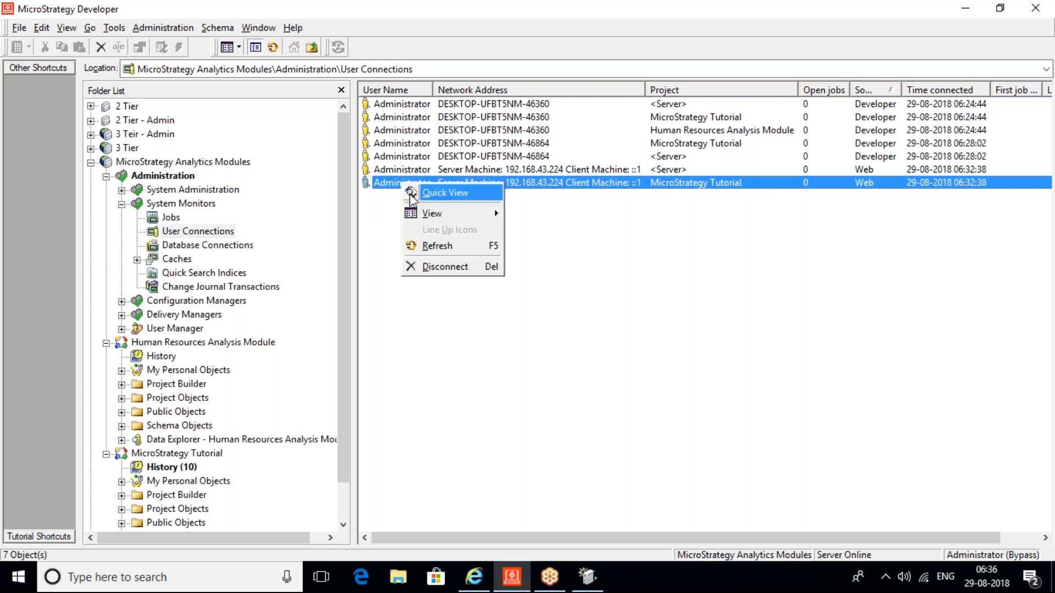
pyautogui.click(431, 267)
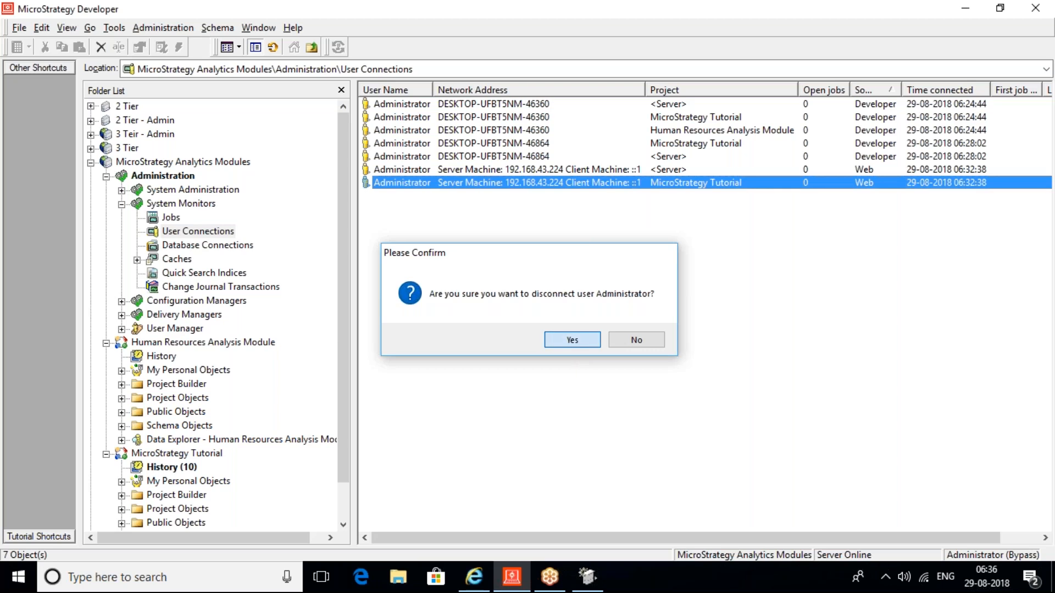
pyautogui.press('Return')
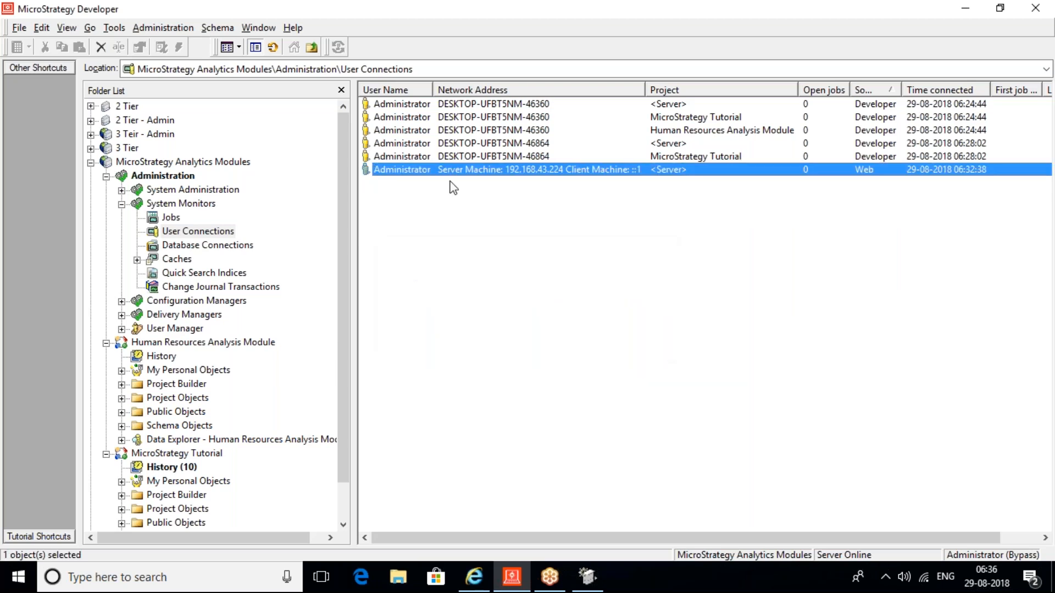
pyautogui.rightClick(437, 171)
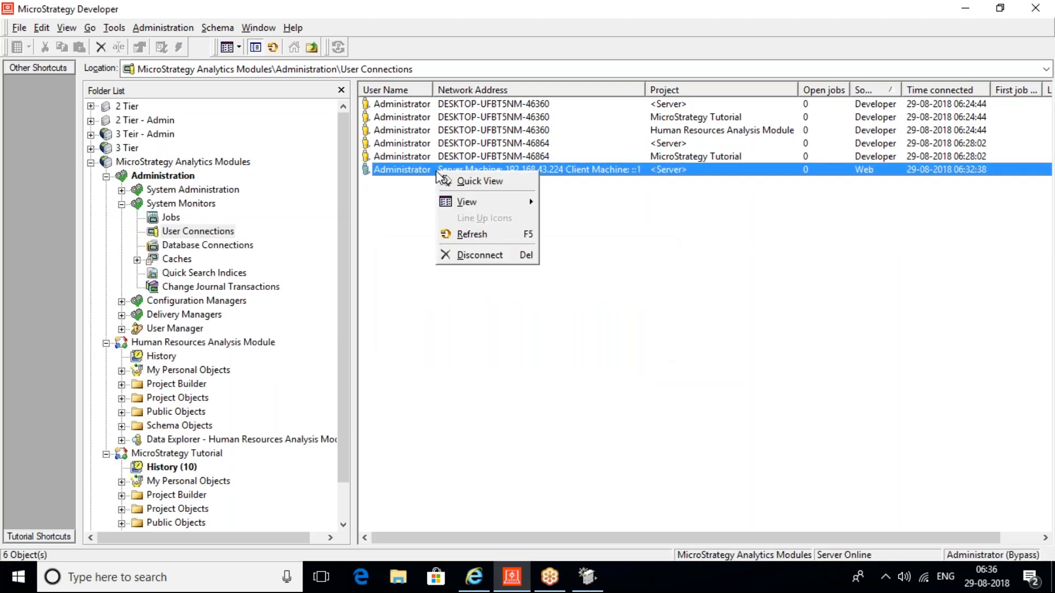
pyautogui.click(480, 254)
pyautogui.click(562, 340)
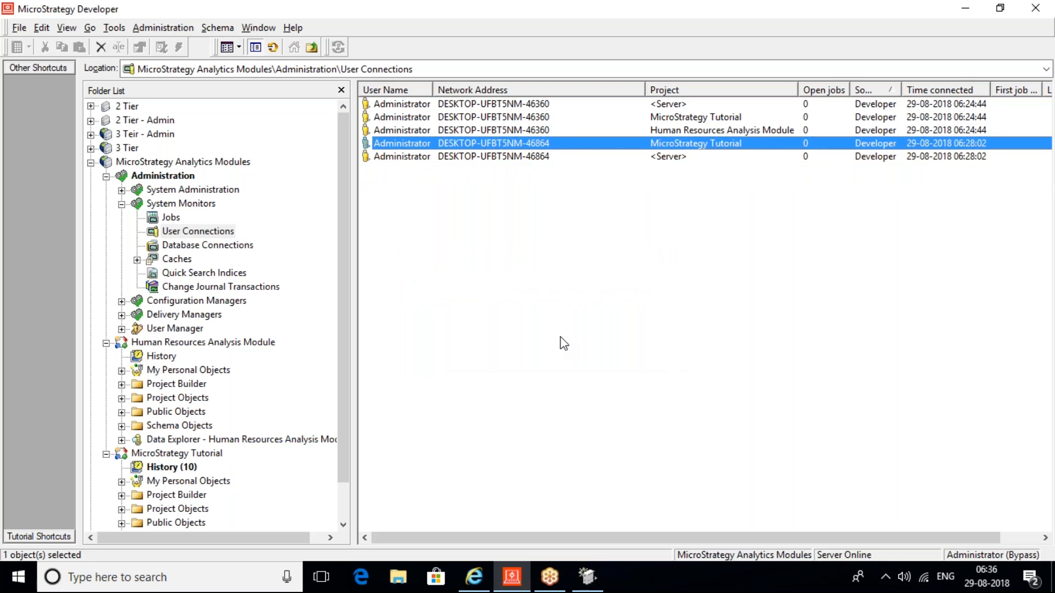
# Switch to Internet Explorer to check the MicroStrategy Web session, then return to MicroStrategy Developer.
pyautogui.click(484, 583)
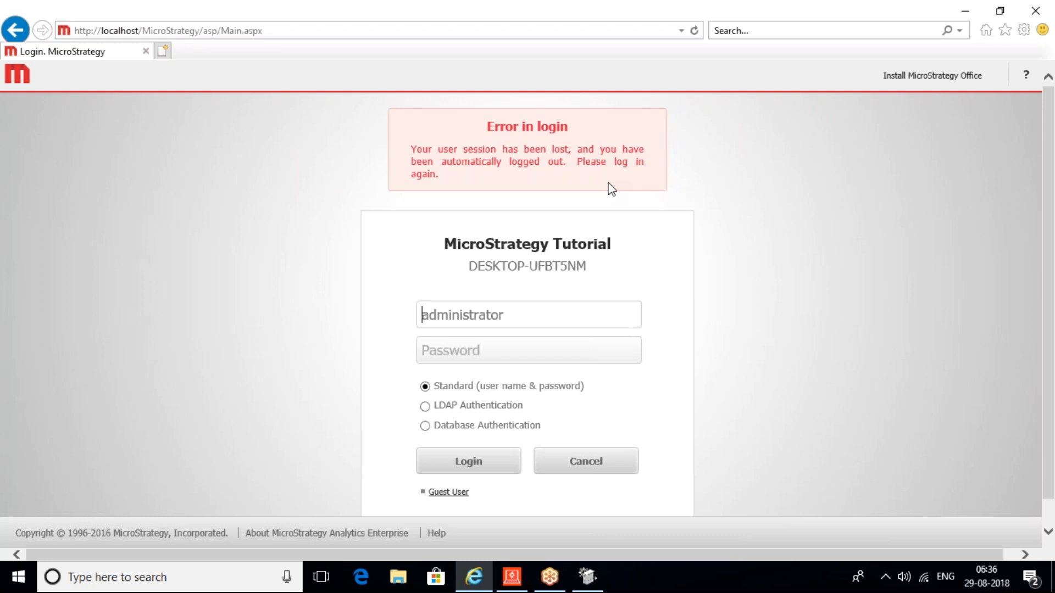
pyautogui.hotkey('alt', 'Tab')
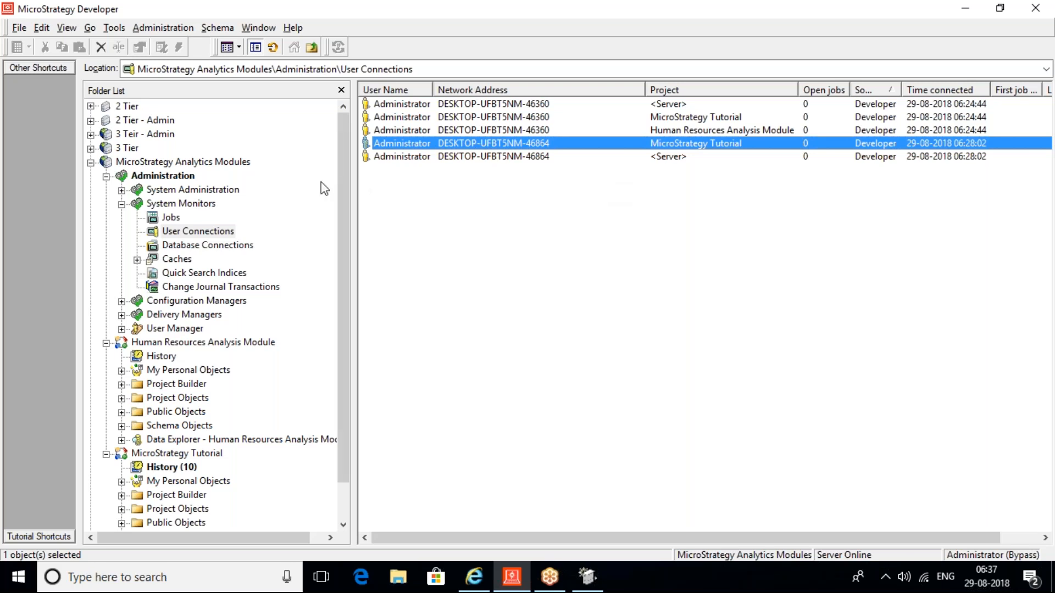
# View the Database Connections monitor and open the report caches for the Human Resources Analysis Module project.
pyautogui.click(232, 244)
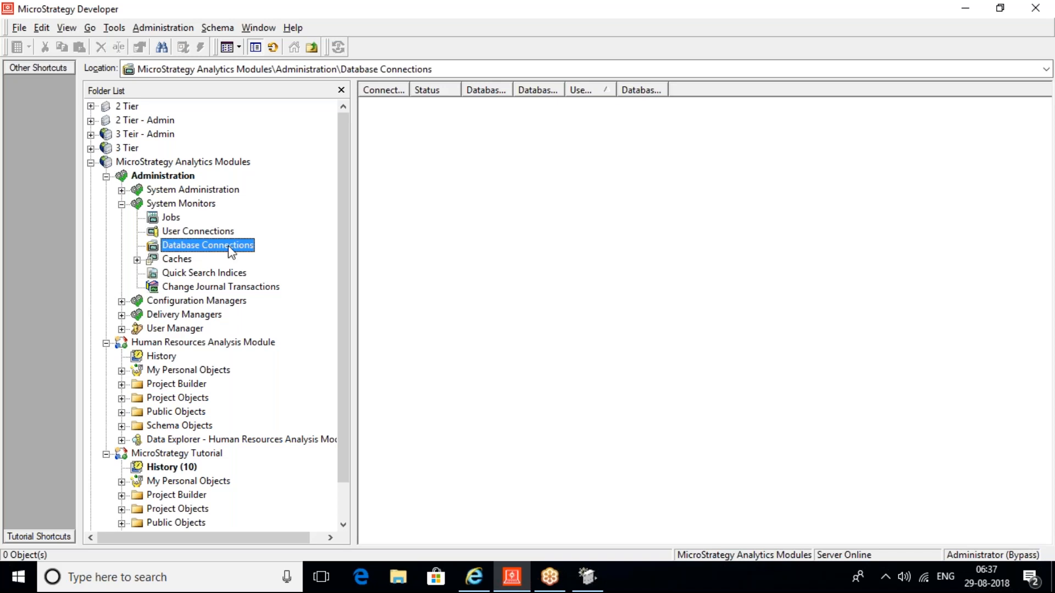
pyautogui.click(183, 261)
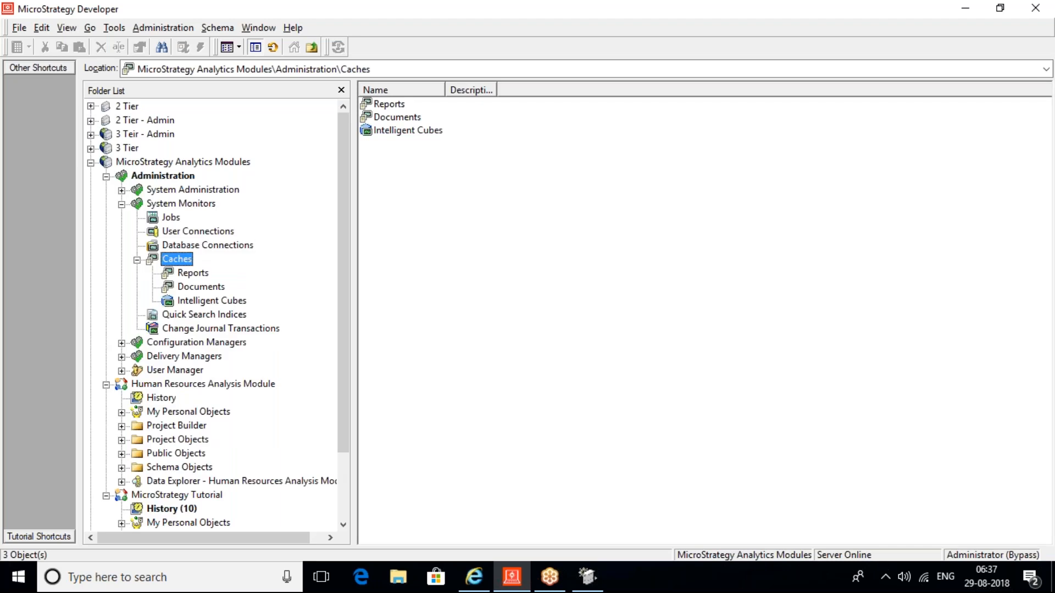
pyautogui.click(202, 274)
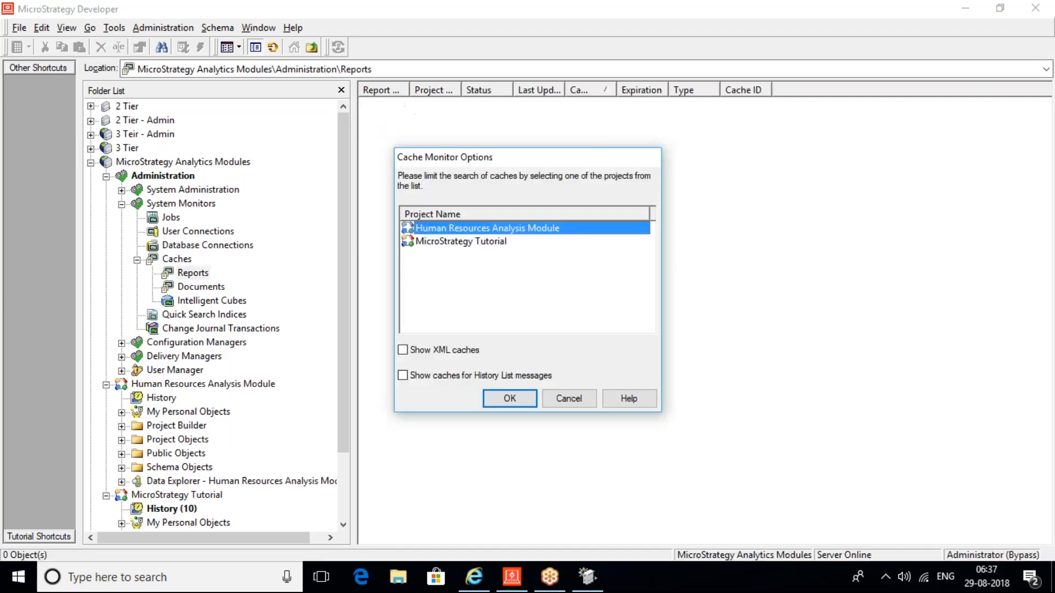
pyautogui.click(526, 400)
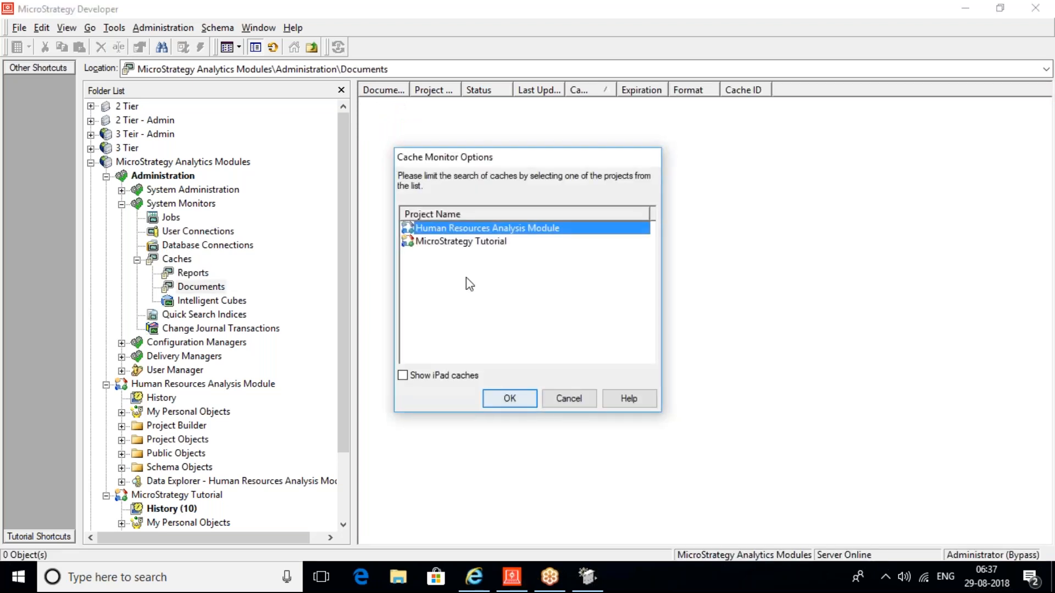
# View the document caches for the MicroStrategy Tutorial project.
pyautogui.press('Down')
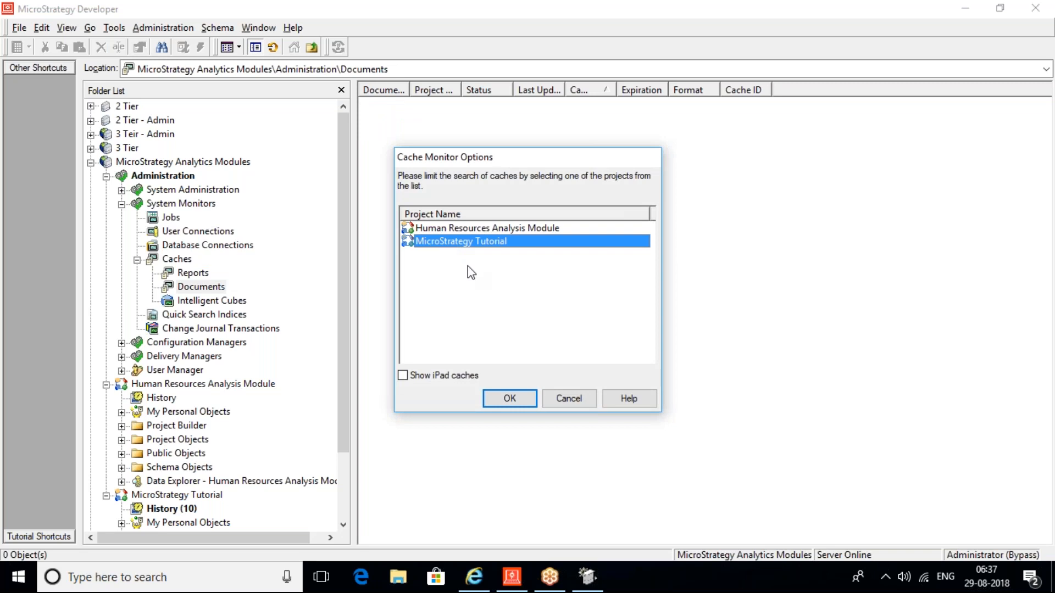
pyautogui.click(510, 398)
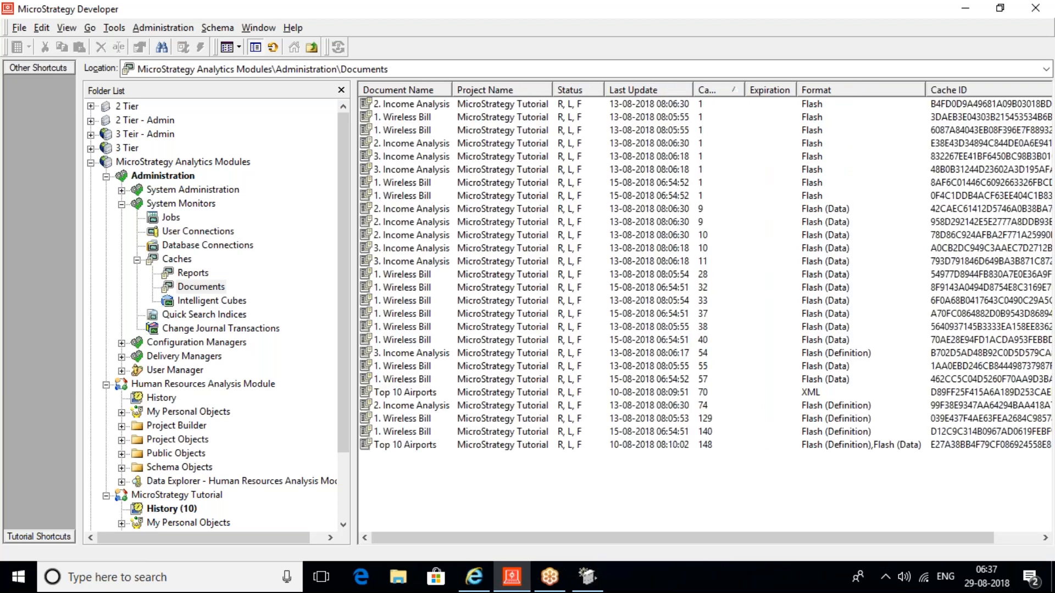
# Examine the Intelligent Cubes caches sorted by Project Name, including Intelligent Cube - Inventory, and collapse the System Monitors folder.
pyautogui.click(211, 300)
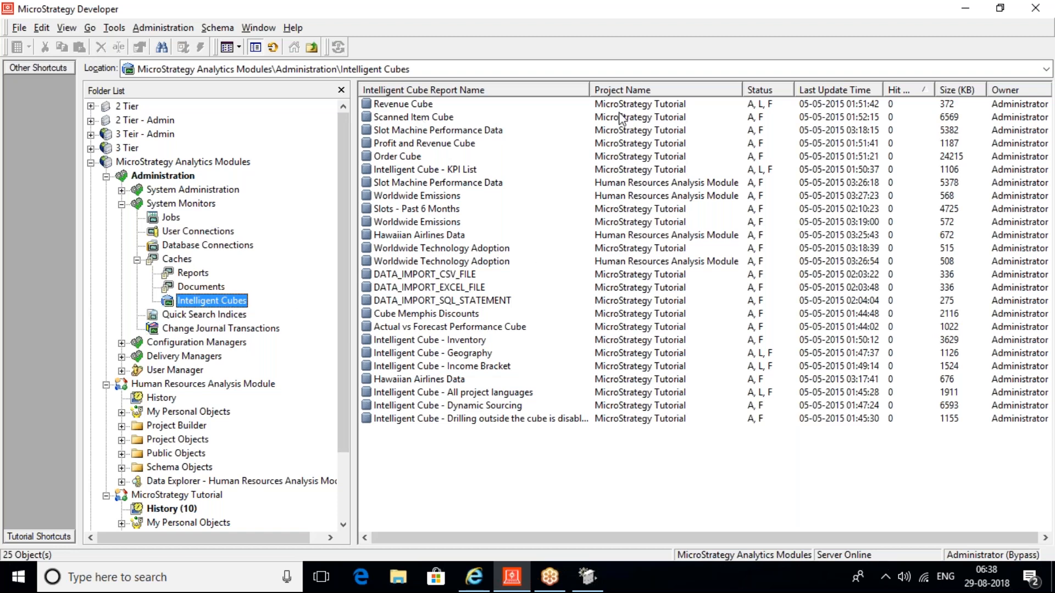
pyautogui.click(646, 93)
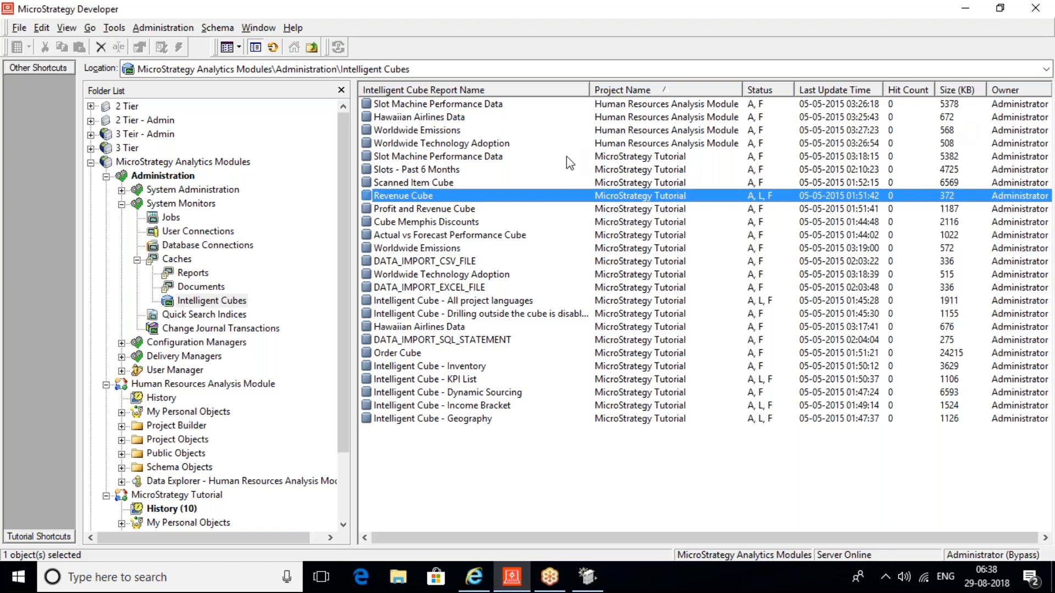
pyautogui.click(454, 368)
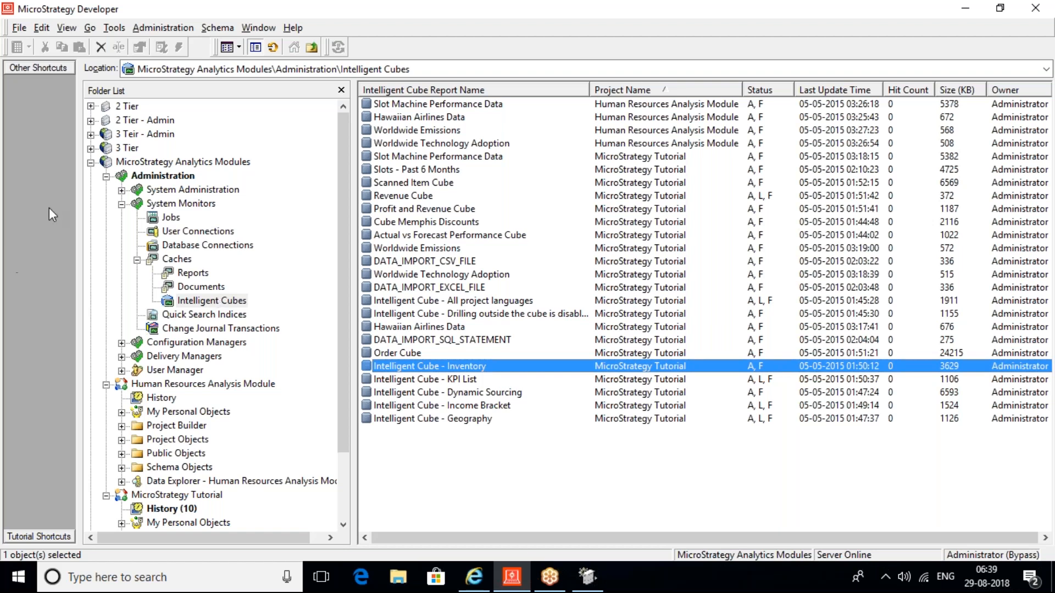
pyautogui.click(121, 208)
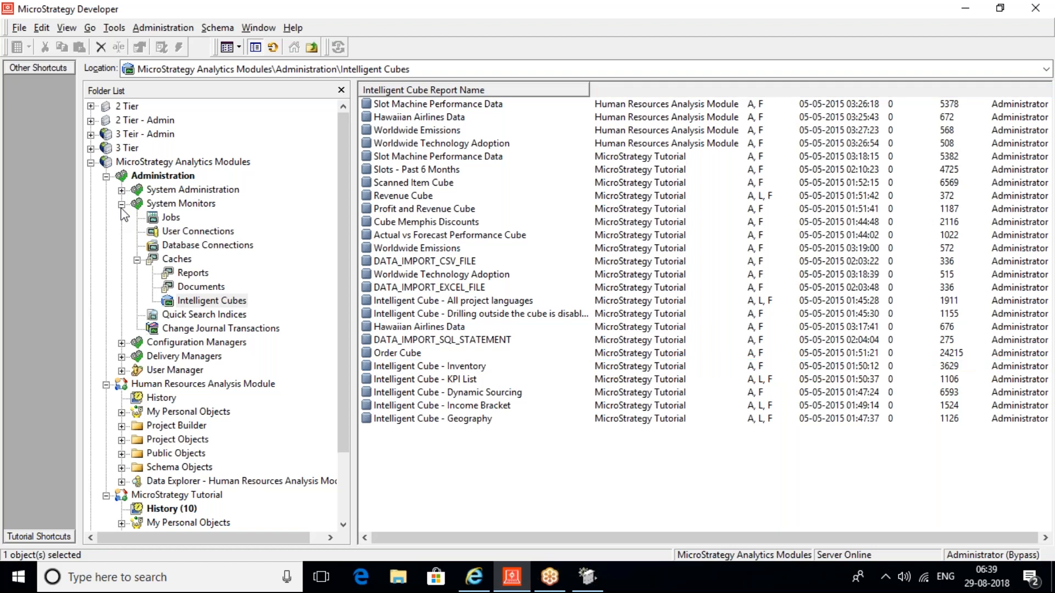